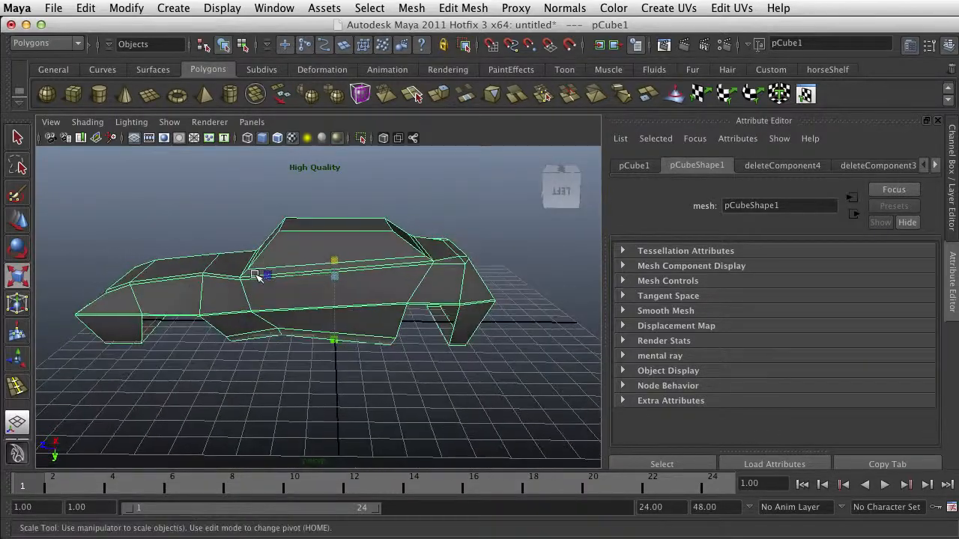
# Scale the vertices at the base of the car's windshield slightly inward along the X axis
pyautogui.rightClick(252, 278)
pyautogui.click(213, 279)
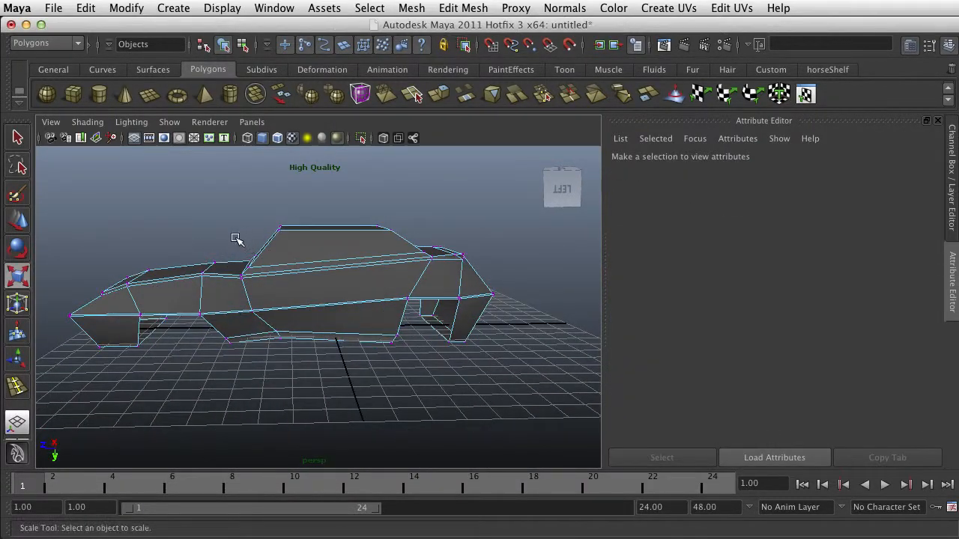
pyautogui.moveTo(262, 292); pyautogui.dragTo(248, 295)
pyautogui.keyDown('alt'); pyautogui.moveTo(310, 321); pyautogui.dragTo(357, 339); pyautogui.keyUp('alt')
pyautogui.moveTo(292, 334); pyautogui.dragTo(290, 337)
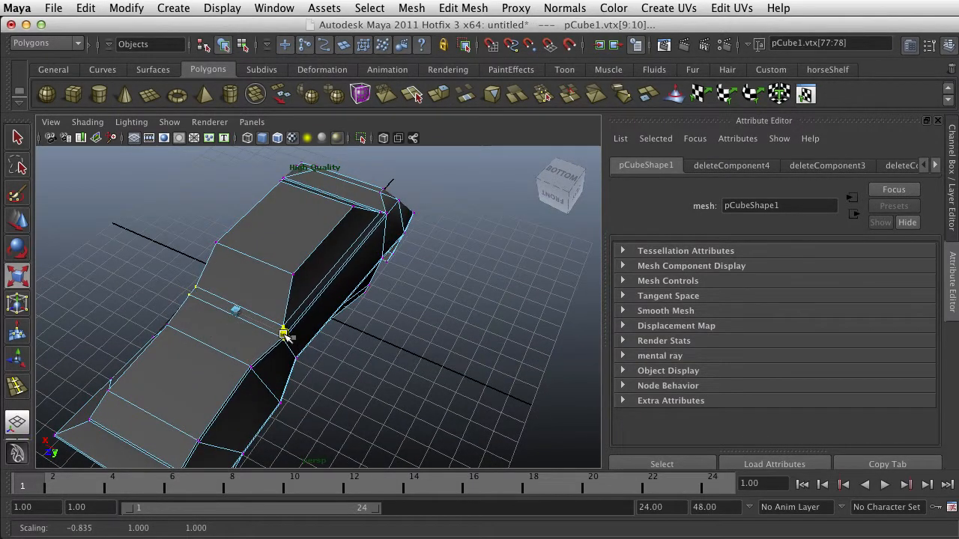
# Scale the two vertices at the roof's front edge slightly inward along the X axis and return to object selection
pyautogui.click(292, 274)
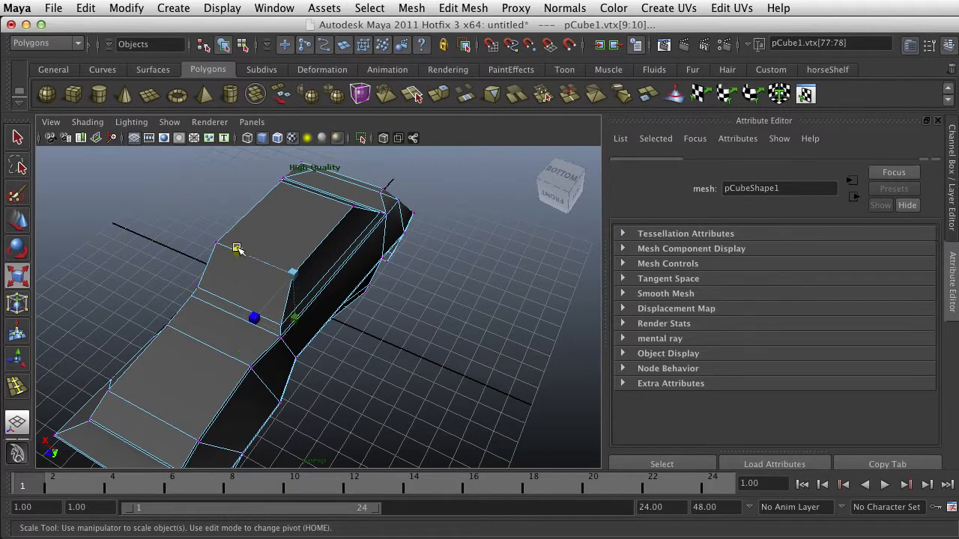
pyautogui.keyDown('shift'); pyautogui.click(216, 243); pyautogui.keyUp('shift')
pyautogui.moveTo(313, 282); pyautogui.dragTo(303, 279)
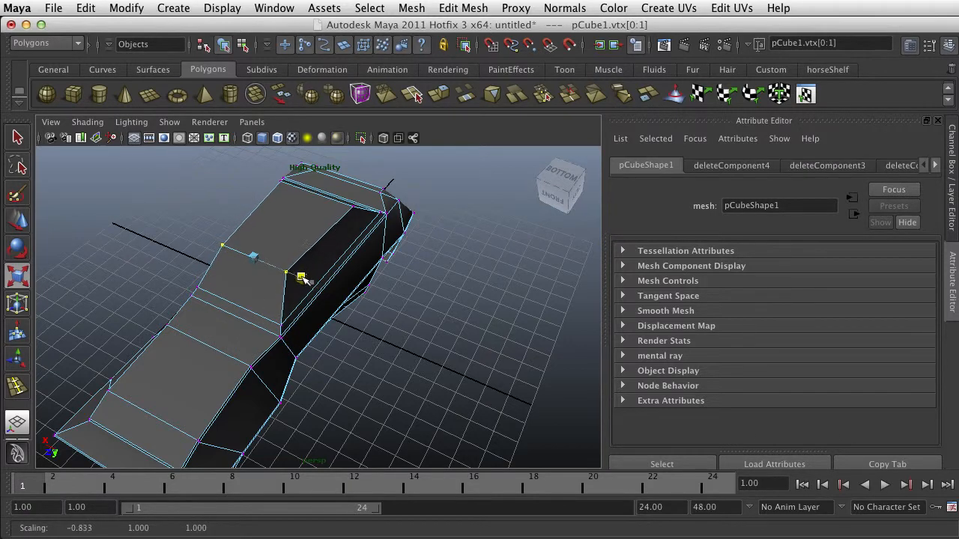
pyautogui.keyDown('alt'); pyautogui.moveTo(417, 259); pyautogui.dragTo(342, 248); pyautogui.keyUp('alt')
pyautogui.moveTo(343, 248); pyautogui.dragTo(407, 224, button='right')
pyautogui.click(443, 332)
# Assign a new Lambert material to the whole car body
pyautogui.keyDown('alt'); pyautogui.moveTo(325, 347); pyautogui.dragTo(315, 319); pyautogui.keyUp('alt')
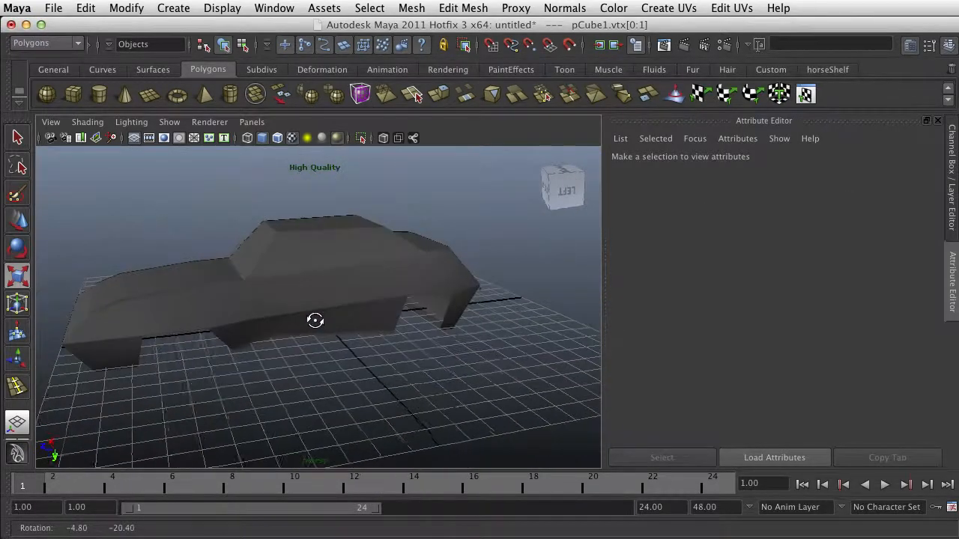
pyautogui.click(307, 295)
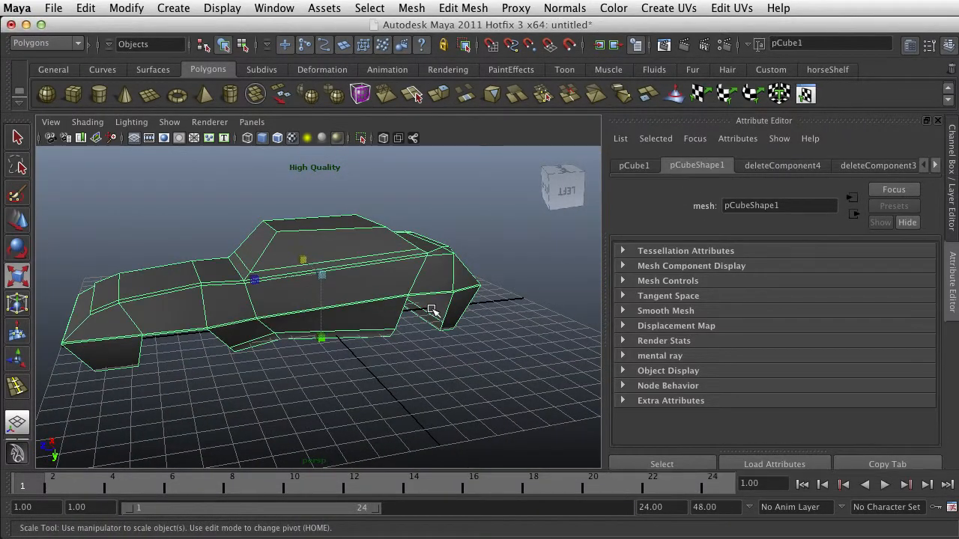
pyautogui.click(523, 304)
pyautogui.click(381, 316)
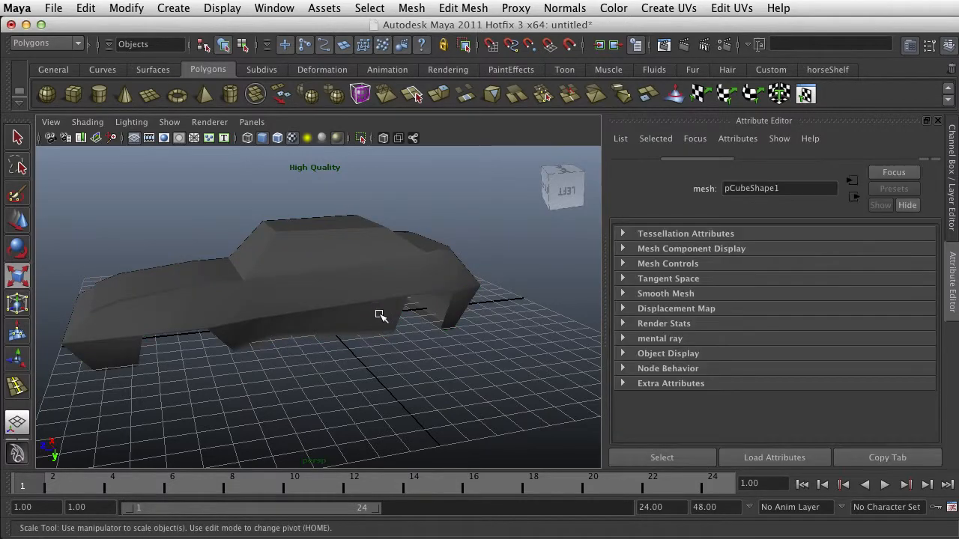
pyautogui.keyDown('alt'); pyautogui.moveTo(205, 328); pyautogui.dragTo(356, 315); pyautogui.keyUp('alt')
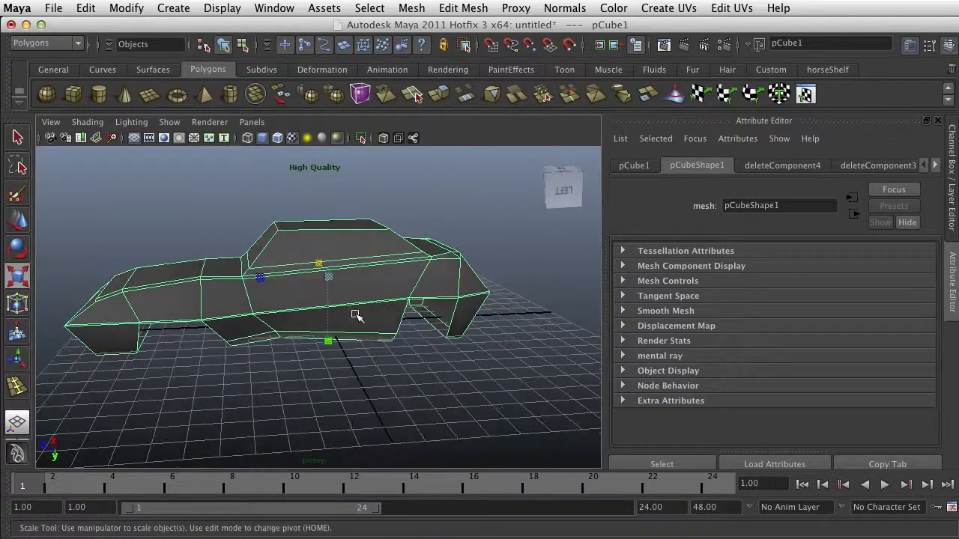
pyautogui.scroll(3, 388, 307)
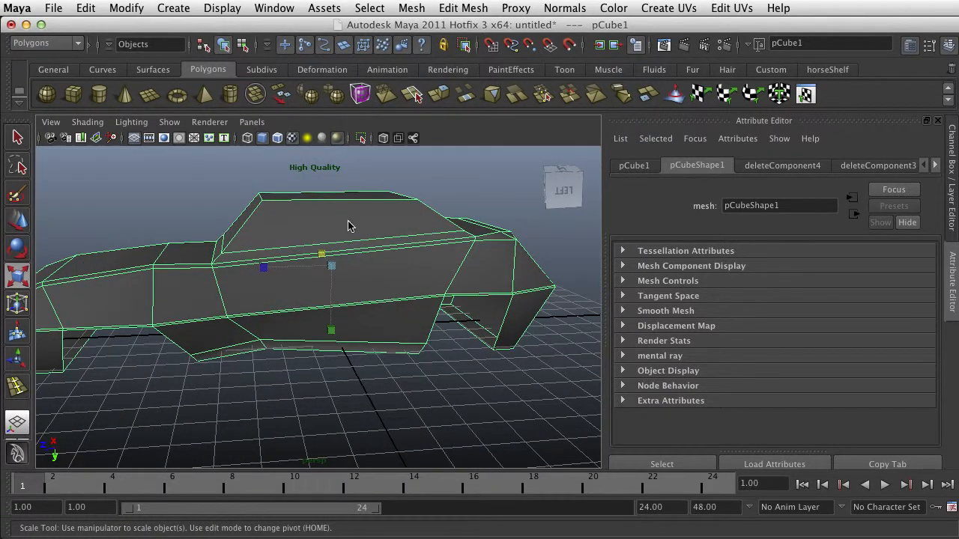
pyautogui.moveTo(347, 224); pyautogui.dragTo(346, 447, button='right')
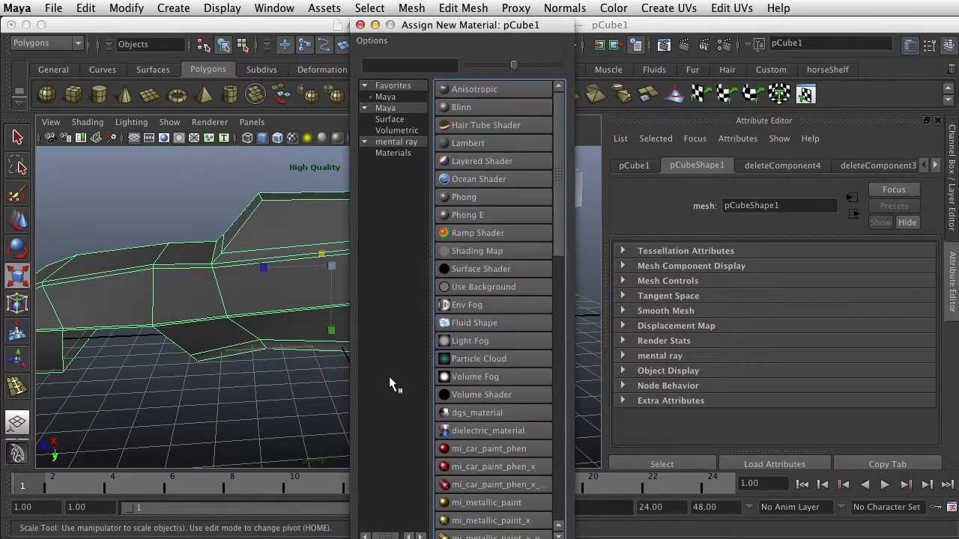
pyautogui.click(456, 143)
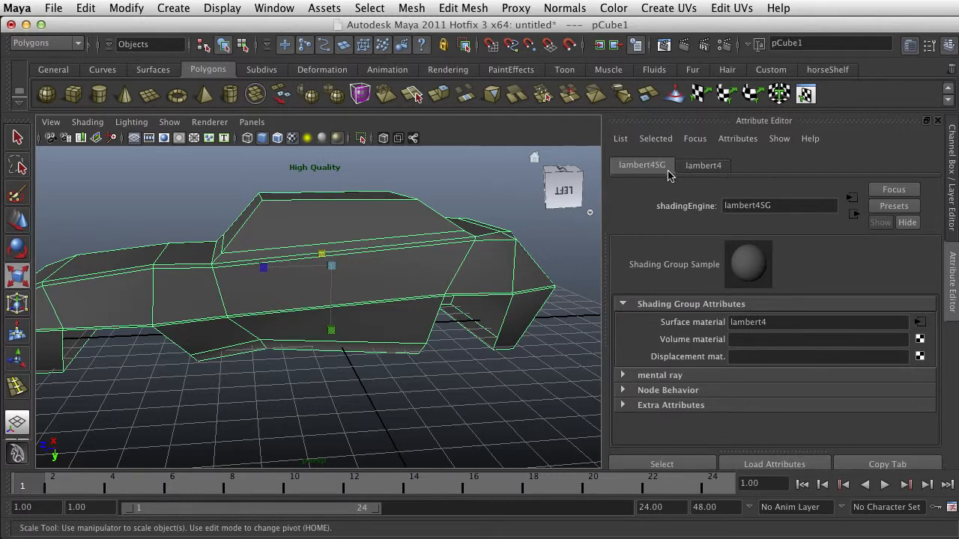
# Map a Checker texture to the Color attribute of the new Lambert material
pyautogui.click(705, 165)
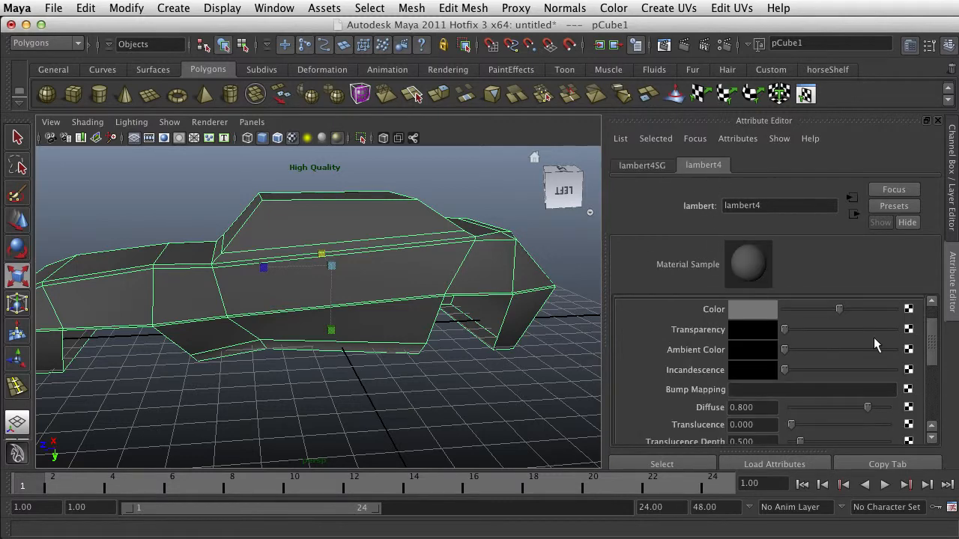
pyautogui.click(908, 309)
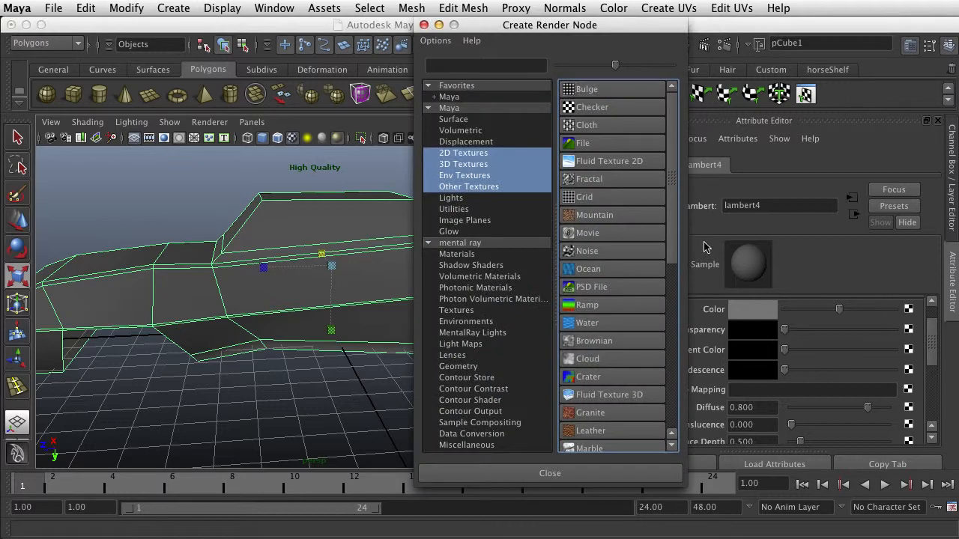
pyautogui.click(572, 109)
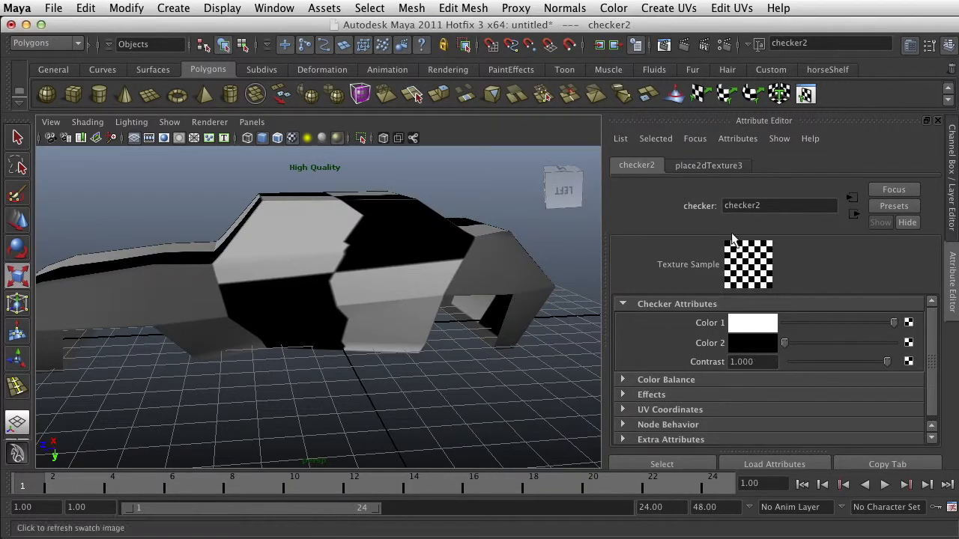
# Set the checker texture's Repeat UV to 20 by 20
pyautogui.click(691, 166)
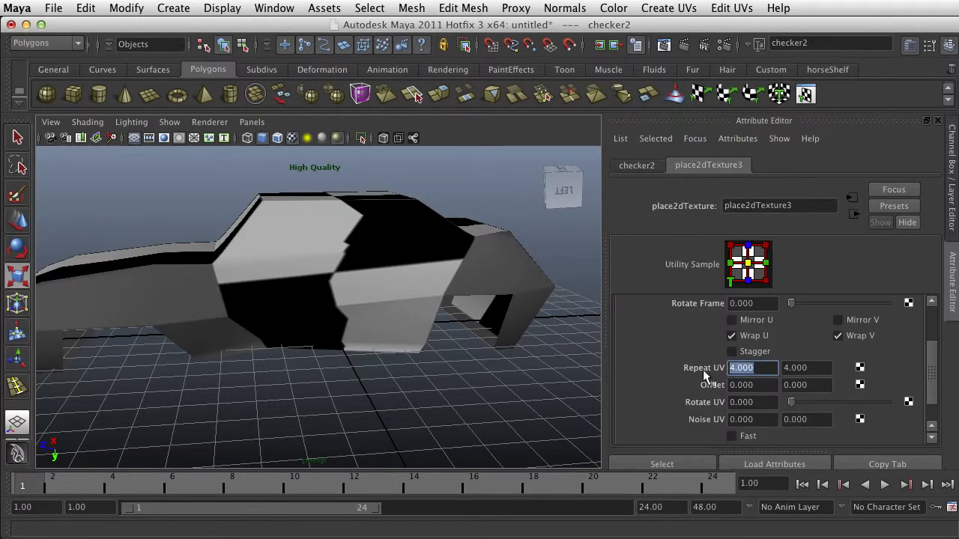
pyautogui.write('20')
pyautogui.press('Tab')
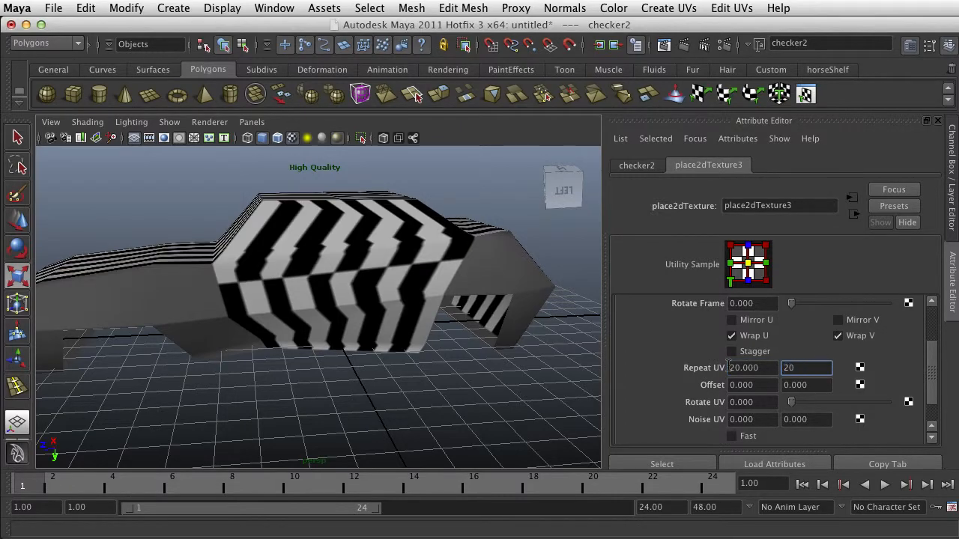
pyautogui.write('20')
pyautogui.press('Return')
# Examine the checker pattern on the car's sides, rear and roof for stretching and distortion
pyautogui.keyDown('alt'); pyautogui.moveTo(392, 338); pyautogui.dragTo(214, 306); pyautogui.keyUp('alt')
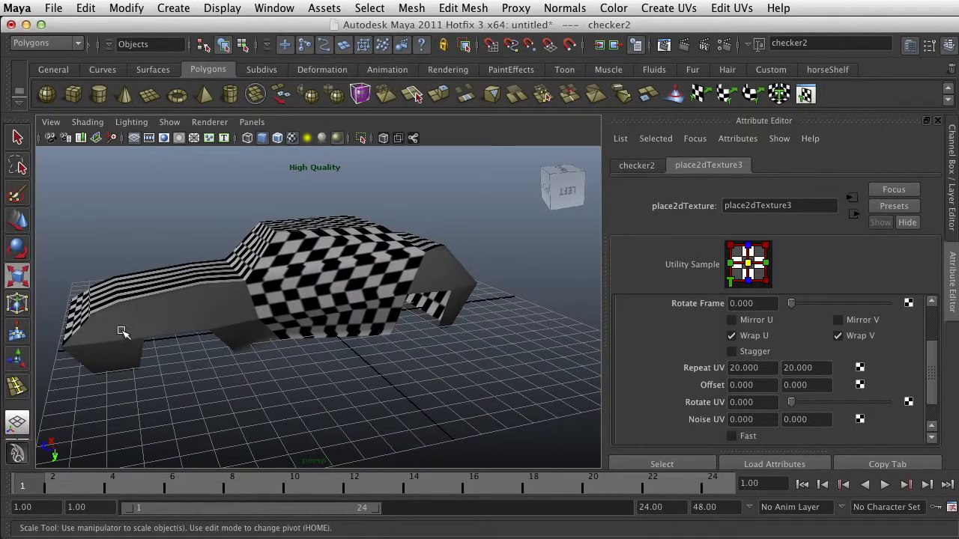
pyautogui.keyDown('alt'); pyautogui.moveTo(417, 292); pyautogui.dragTo(310, 305); pyautogui.keyUp('alt')
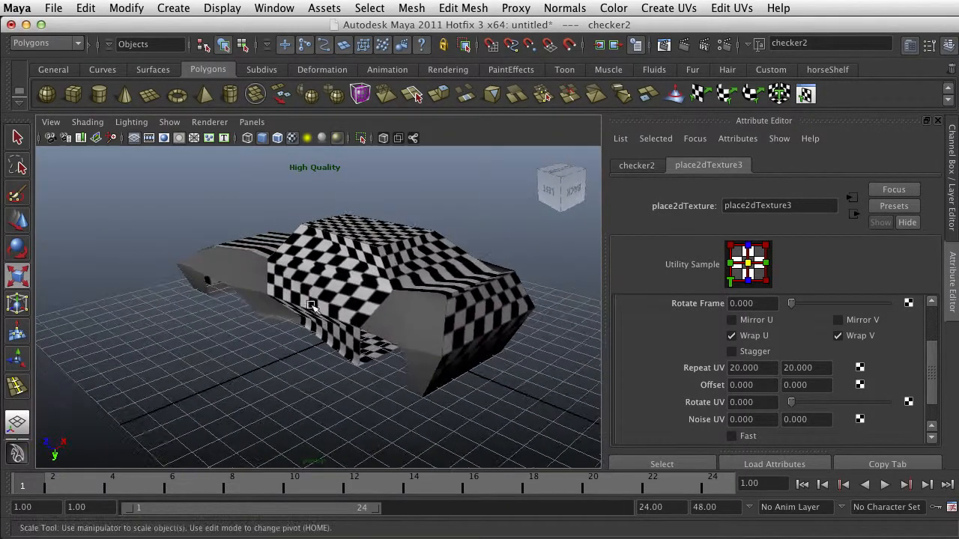
pyautogui.keyDown('alt'); pyautogui.moveTo(438, 328); pyautogui.dragTo(362, 322); pyautogui.keyUp('alt')
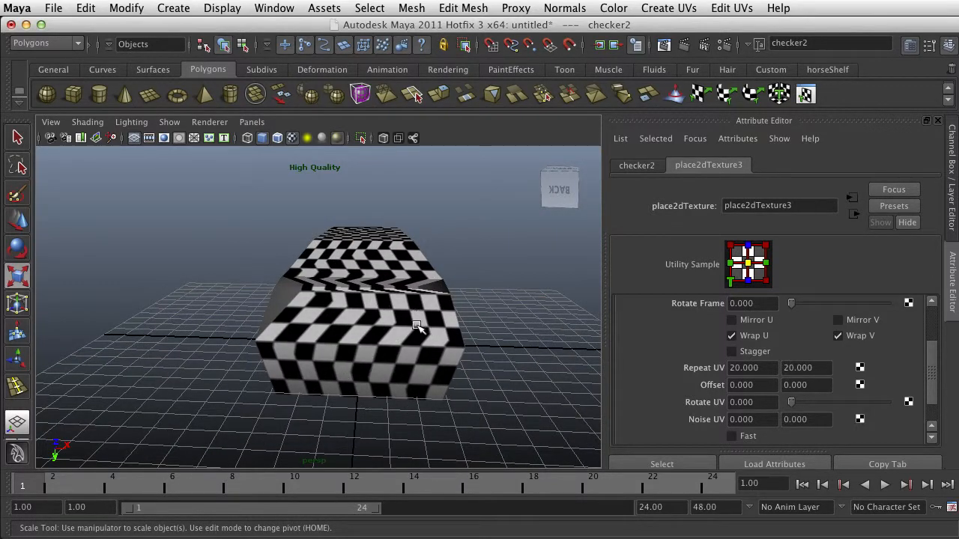
pyautogui.keyDown('alt'); pyautogui.moveTo(417, 326); pyautogui.dragTo(423, 380); pyautogui.keyUp('alt')
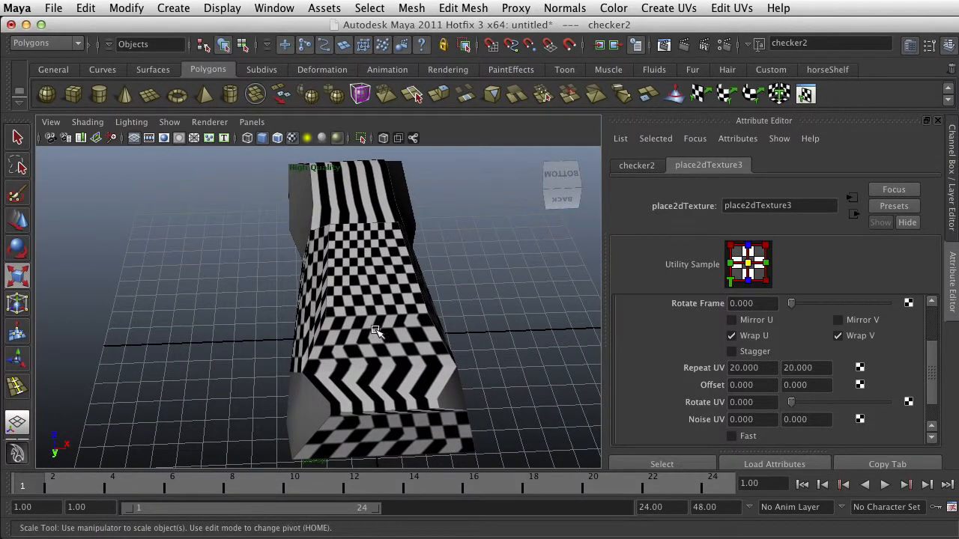
pyautogui.keyDown('alt'); pyautogui.moveTo(325, 343); pyautogui.dragTo(500, 298); pyautogui.keyUp('alt')
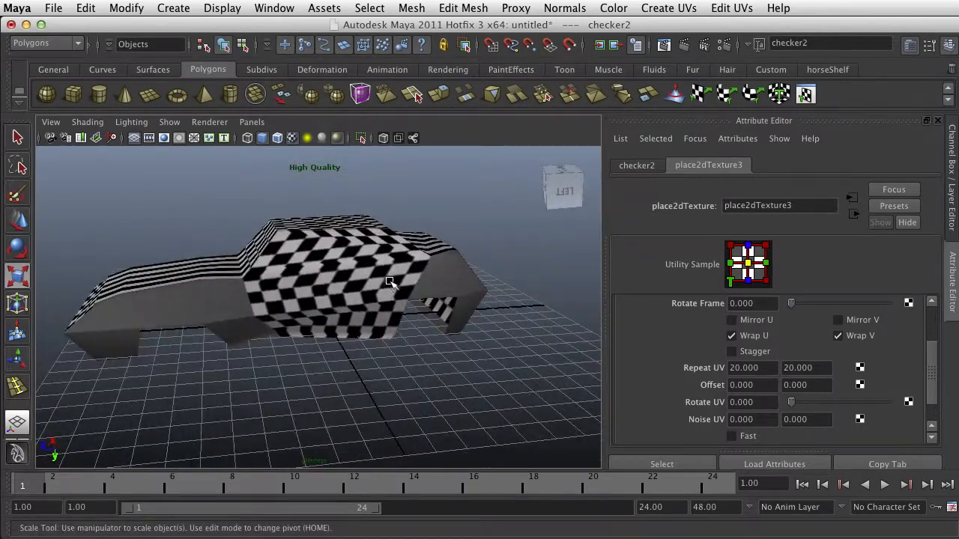
pyautogui.scroll(5, 388, 281)
pyautogui.scroll(3, 388, 281)
pyautogui.scroll(-5, 364, 277)
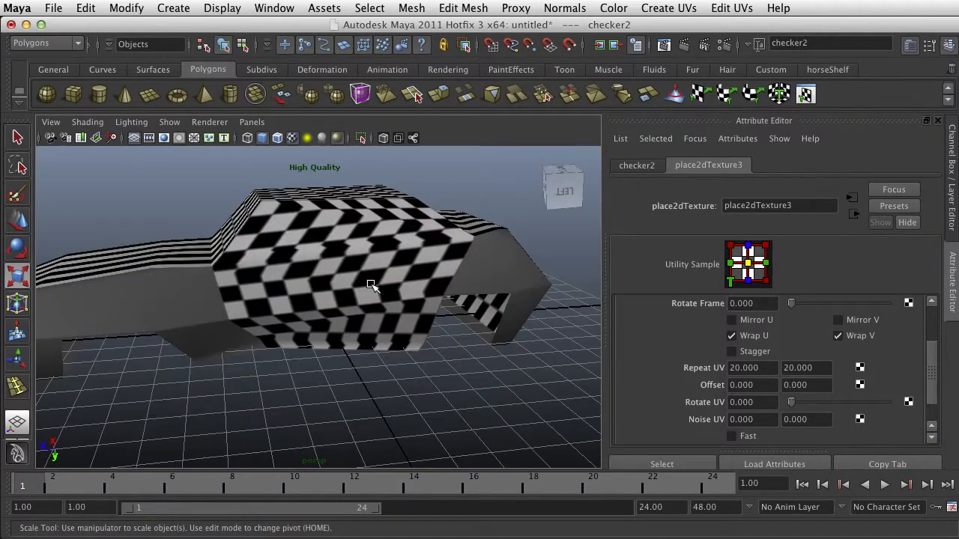
pyautogui.keyDown('alt'); pyautogui.moveTo(367, 278); pyautogui.dragTo(368, 327); pyautogui.keyUp('alt')
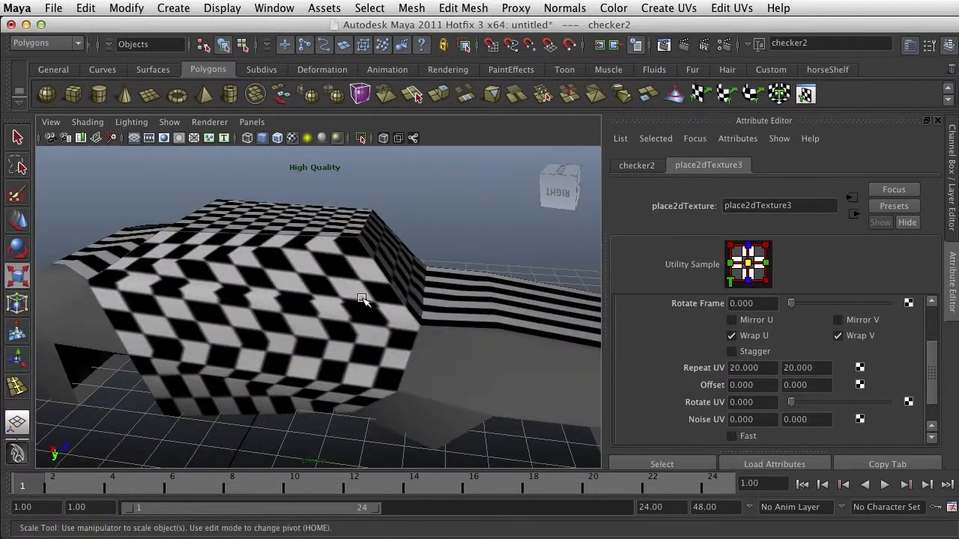
# Select the car body and show its UV layout in the UV Texture Editor
pyautogui.click(362, 299)
pyautogui.click(272, 7)
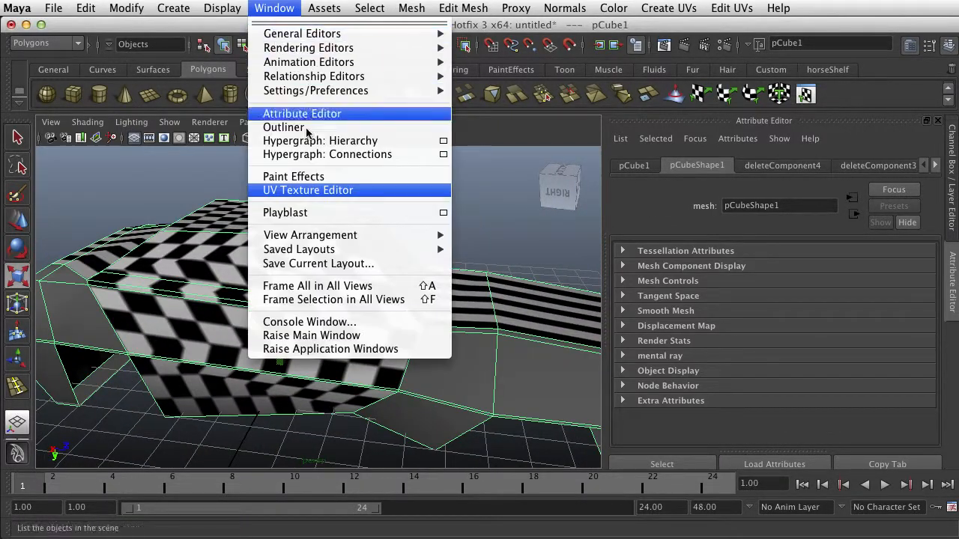
pyautogui.click(307, 190)
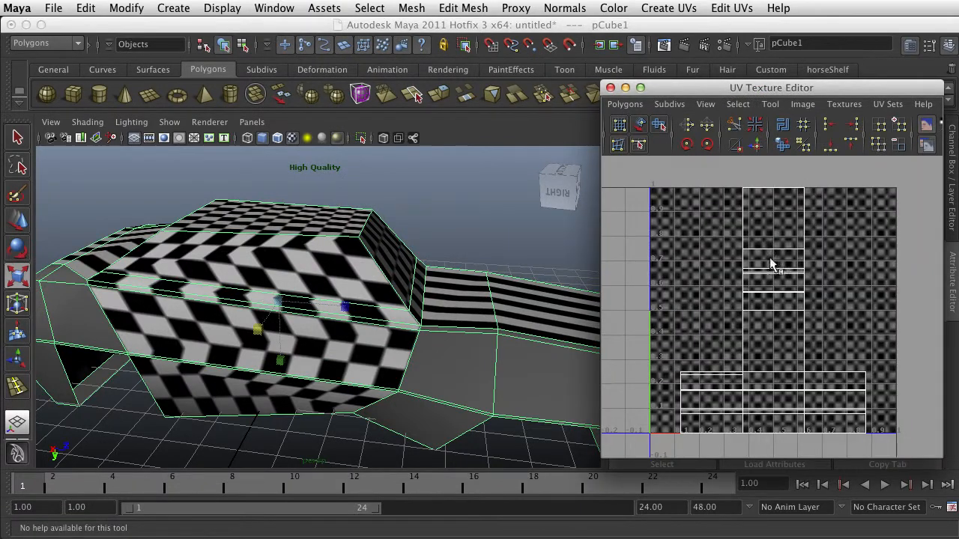
pyautogui.scroll(5, 773, 317)
pyautogui.scroll(-5, 773, 316)
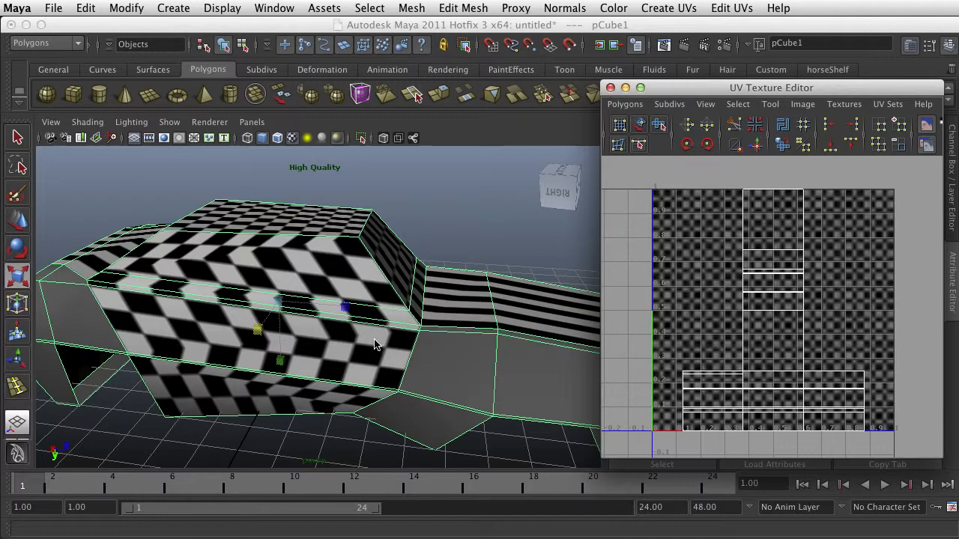
# Compare the checker pattern on the car's roof, hood and sides with the displayed UV layout
pyautogui.keyDown('alt'); pyautogui.moveTo(306, 274); pyautogui.dragTo(251, 195); pyautogui.keyUp('alt')
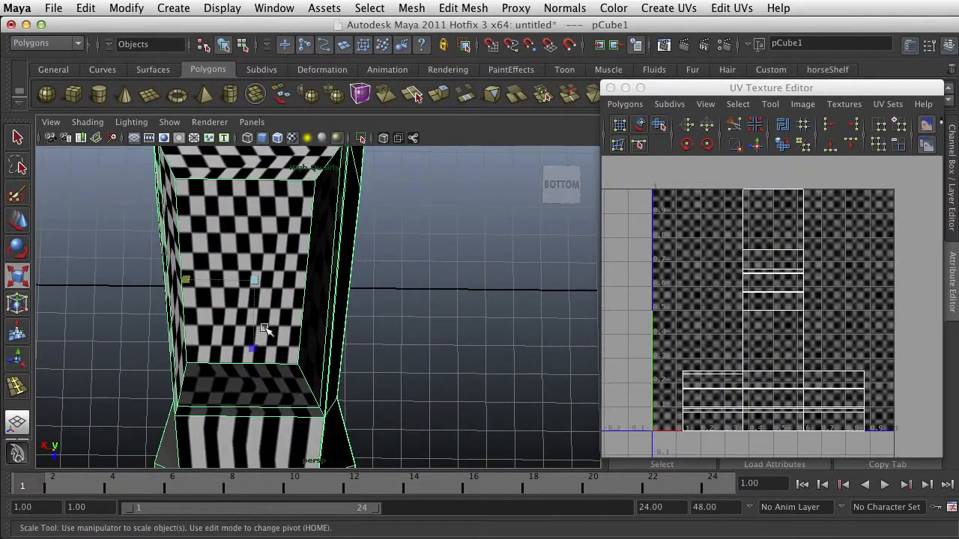
pyautogui.keyDown('alt'); pyautogui.moveTo(242, 311); pyautogui.dragTo(128, 225); pyautogui.keyUp('alt')
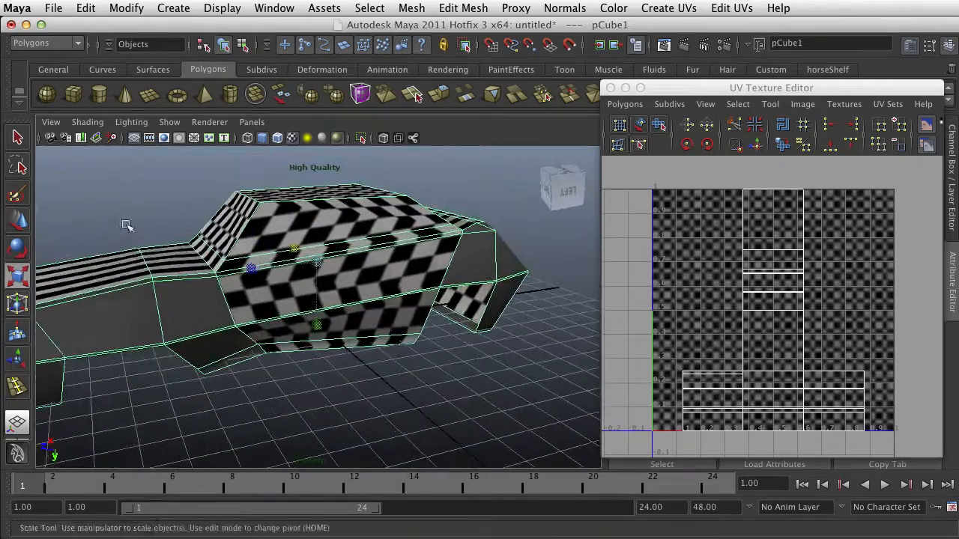
pyautogui.keyDown('alt'); pyautogui.moveTo(379, 262); pyautogui.dragTo(341, 258); pyautogui.keyUp('alt')
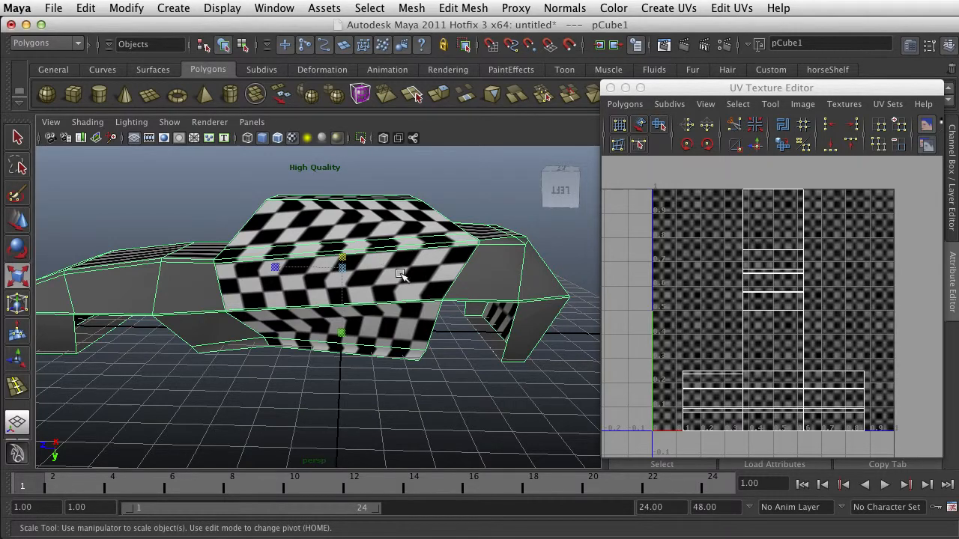
pyautogui.scroll(3, 403, 278)
pyautogui.scroll(-5, 403, 280)
pyautogui.keyDown('alt'); pyautogui.moveTo(352, 238); pyautogui.dragTo(486, 293); pyautogui.keyUp('alt')
pyautogui.scroll(-5, 382, 302)
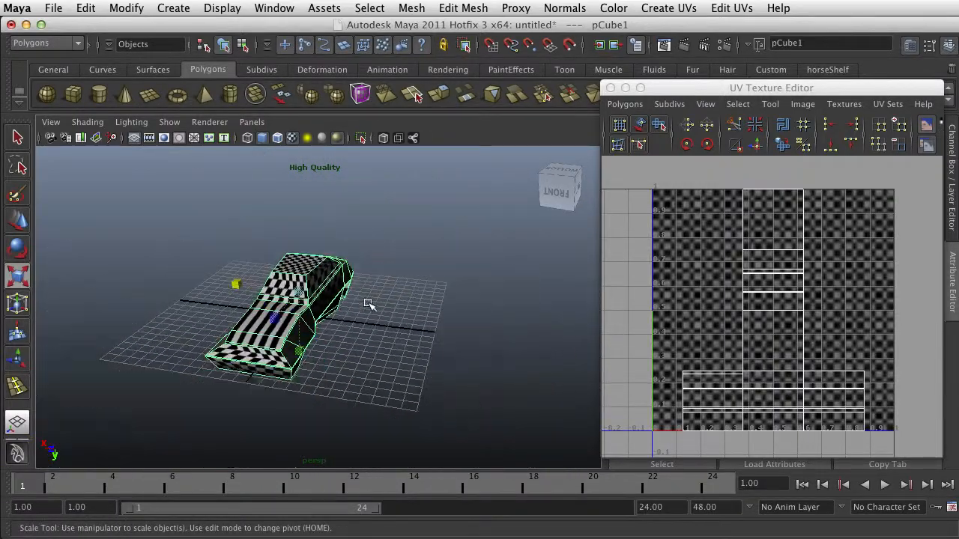
pyautogui.keyDown('alt'); pyautogui.moveTo(368, 304); pyautogui.dragTo(348, 331); pyautogui.keyUp('alt')
pyautogui.scroll(5, 300, 316)
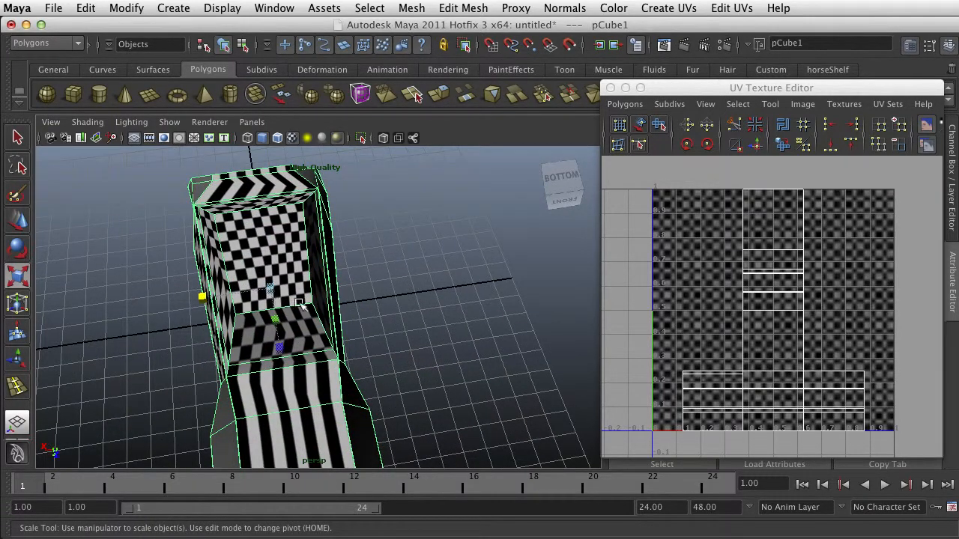
pyautogui.scroll(-4, 342, 304)
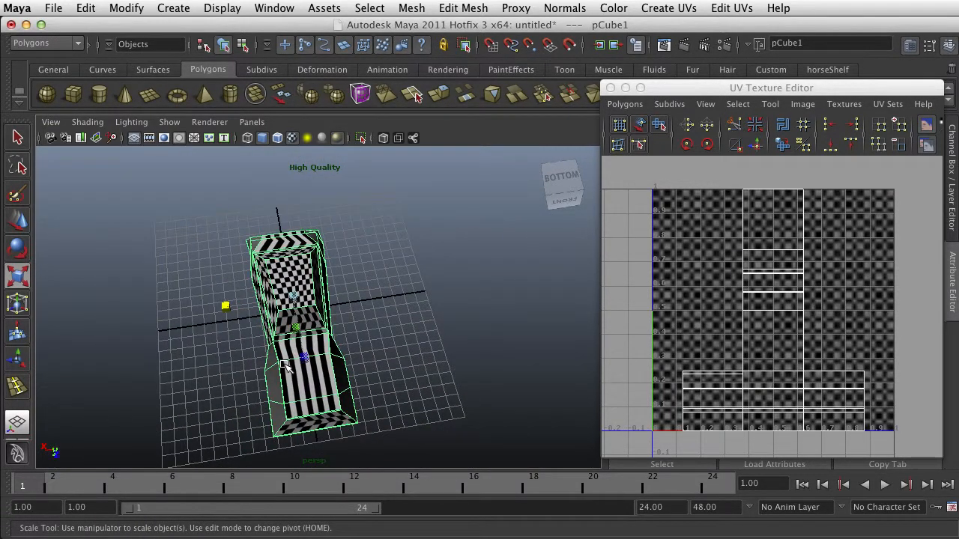
pyautogui.keyDown('alt'); pyautogui.moveTo(287, 366); pyautogui.dragTo(387, 303); pyautogui.keyUp('alt')
pyautogui.scroll(5, 458, 325)
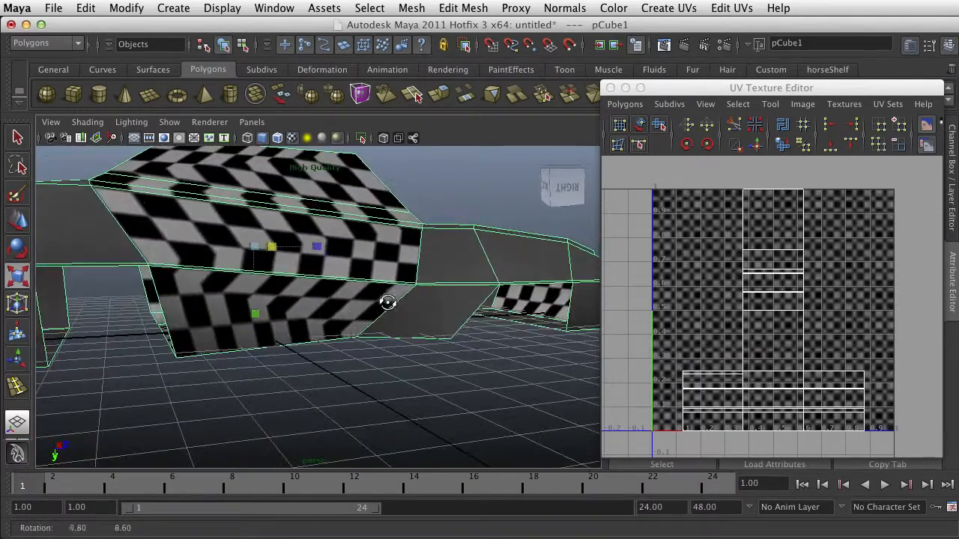
# Switch to face selection and select the lower face between the wheel openings on the car's side
pyautogui.press('r')
pyautogui.moveTo(322, 307); pyautogui.dragTo(318, 335, button='right')
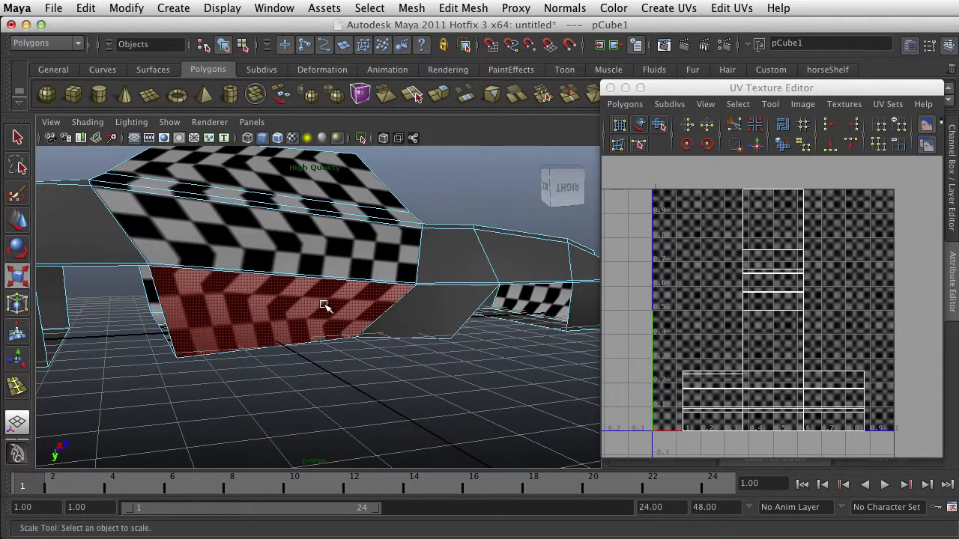
pyautogui.click(324, 306)
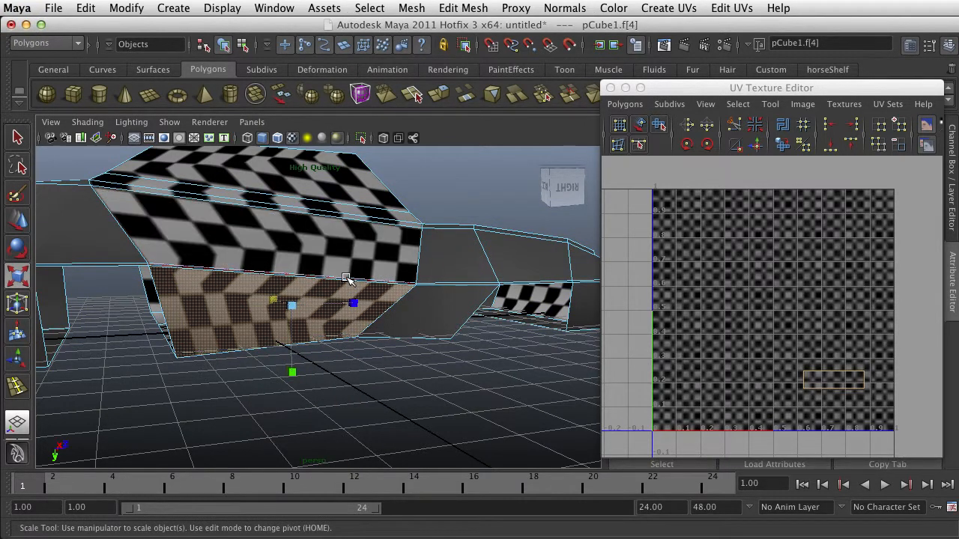
# Add the middle side panel and the front fender faces up to the nose to the face selection
pyautogui.keyDown('shift'); pyautogui.click(358, 249); pyautogui.keyUp('shift')
pyautogui.keyDown('shift'); pyautogui.click(448, 253); pyautogui.keyUp('shift')
pyautogui.keyDown('shift'); pyautogui.click(441, 308); pyautogui.keyUp('shift')
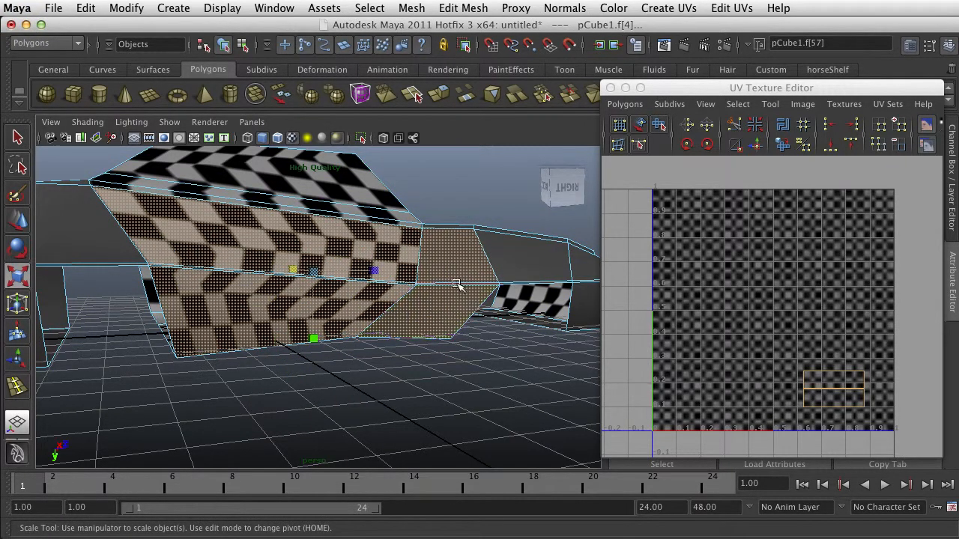
pyautogui.keyDown('shift'); pyautogui.click(524, 261); pyautogui.keyUp('shift')
pyautogui.keyDown('alt'); pyautogui.moveTo(524, 260); pyautogui.dragTo(318, 292); pyautogui.keyUp('alt')
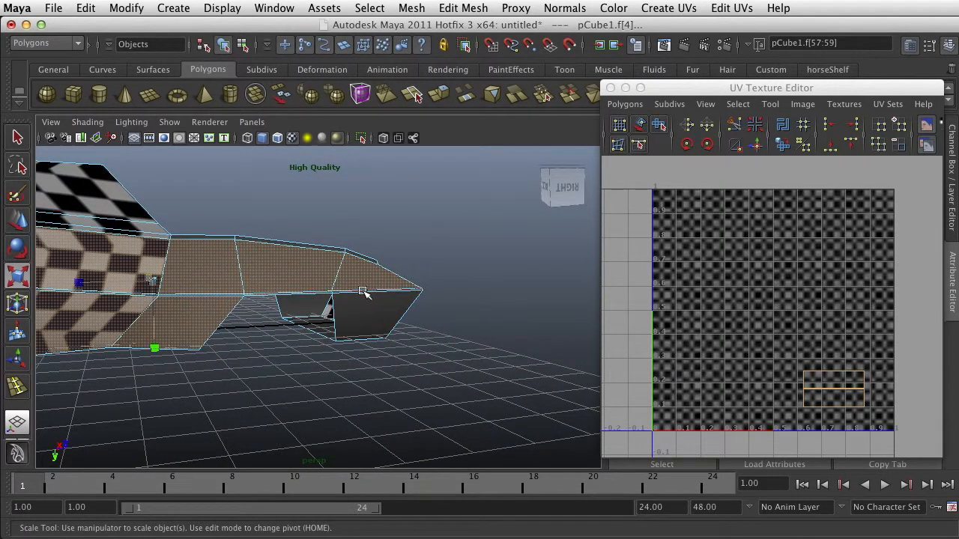
# Add the side faces above and behind the rear wheel opening to the face selection
pyautogui.scroll(-5, 342, 313)
pyautogui.keyDown('alt'); pyautogui.moveTo(201, 311); pyautogui.dragTo(348, 303); pyautogui.keyUp('alt')
pyautogui.scroll(5, 349, 303)
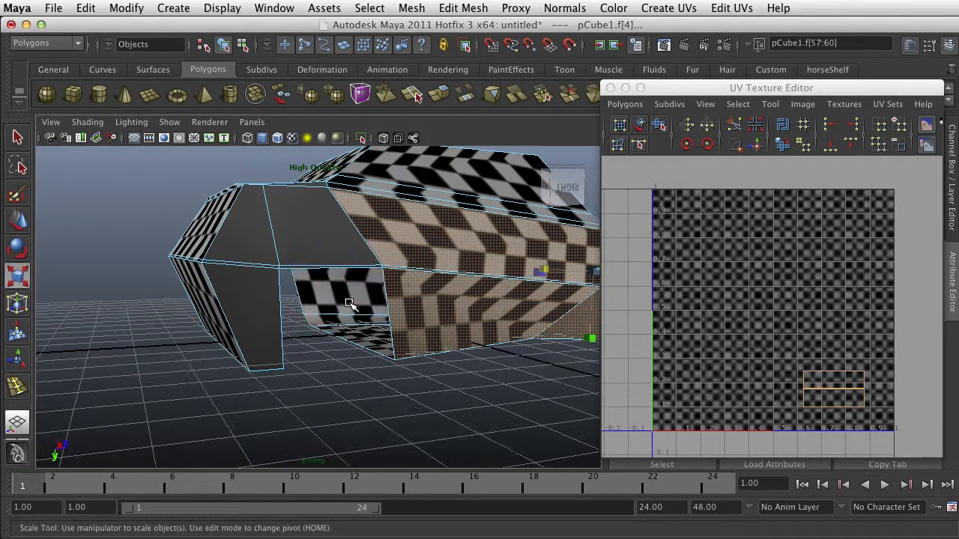
pyautogui.keyDown('shift'); pyautogui.click(316, 235); pyautogui.keyUp('shift')
pyautogui.keyDown('shift'); pyautogui.click(246, 262); pyautogui.keyUp('shift')
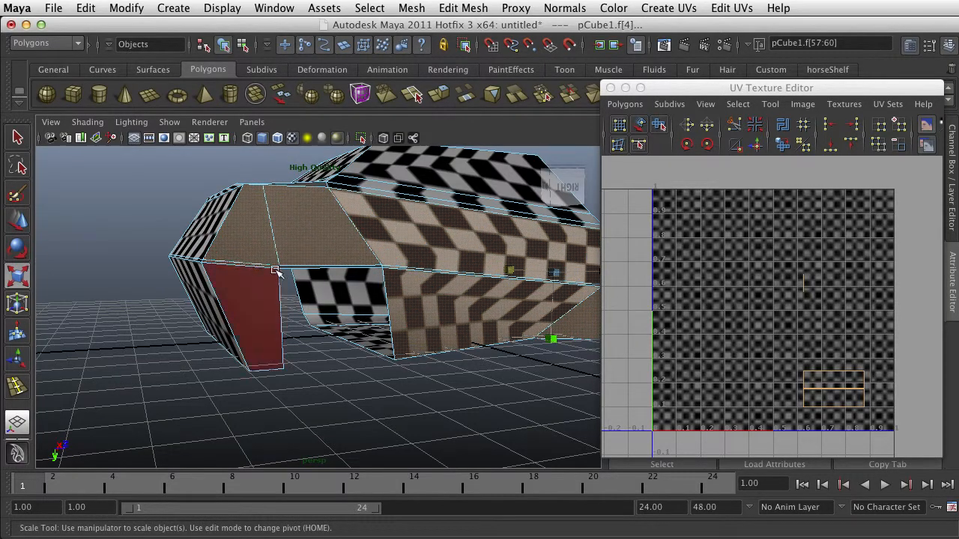
pyautogui.keyDown('shift'); pyautogui.click(251, 300); pyautogui.keyUp('shift')
# Add the side window face and the narrow strips beneath it to the face selection
pyautogui.scroll(-5, 250, 300)
pyautogui.keyDown('alt'); pyautogui.moveTo(382, 281); pyautogui.dragTo(331, 291, button='middle'); pyautogui.keyUp('alt')
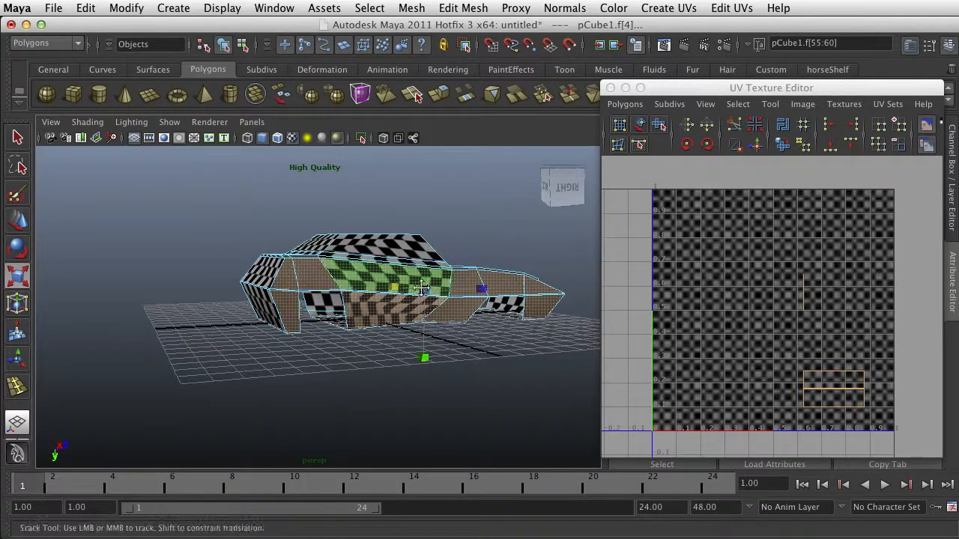
pyautogui.keyDown('alt'); pyautogui.moveTo(331, 291); pyautogui.dragTo(329, 331); pyautogui.keyUp('alt')
pyautogui.scroll(4, 340, 315)
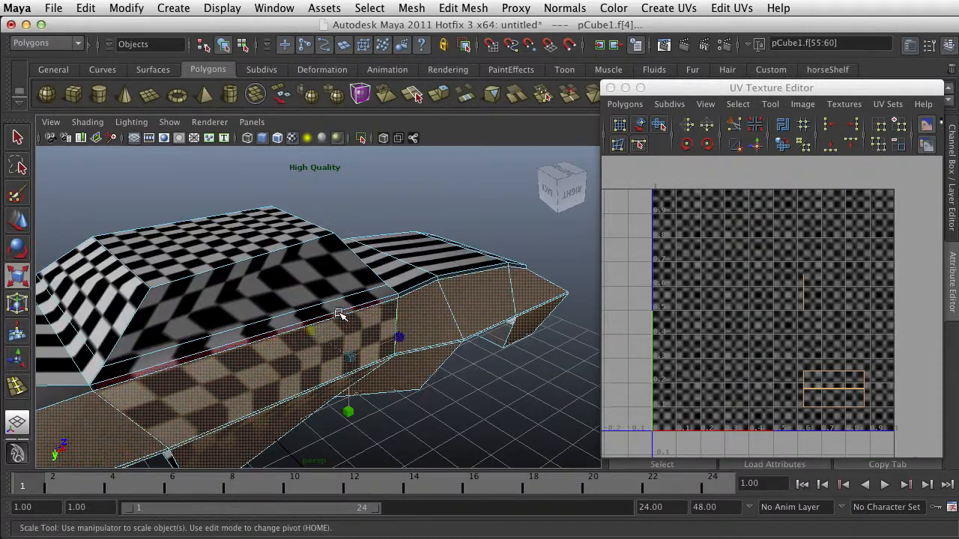
pyautogui.keyDown('shift'); pyautogui.click(295, 327); pyautogui.keyUp('shift')
pyautogui.keyDown('shift'); pyautogui.click(292, 321); pyautogui.keyUp('shift')
pyautogui.keyDown('shift'); pyautogui.click(274, 295); pyautogui.keyUp('shift')
# Open the Planar Mapping options for the selected side faces of the car
pyautogui.scroll(-8, 353, 325)
pyautogui.keyDown('alt'); pyautogui.moveTo(389, 349); pyautogui.dragTo(299, 315); pyautogui.keyUp('alt')
pyautogui.scroll(5, 325, 319)
pyautogui.keyDown('alt'); pyautogui.moveTo(300, 316); pyautogui.dragTo(409, 324, button='right'); pyautogui.keyUp('alt')
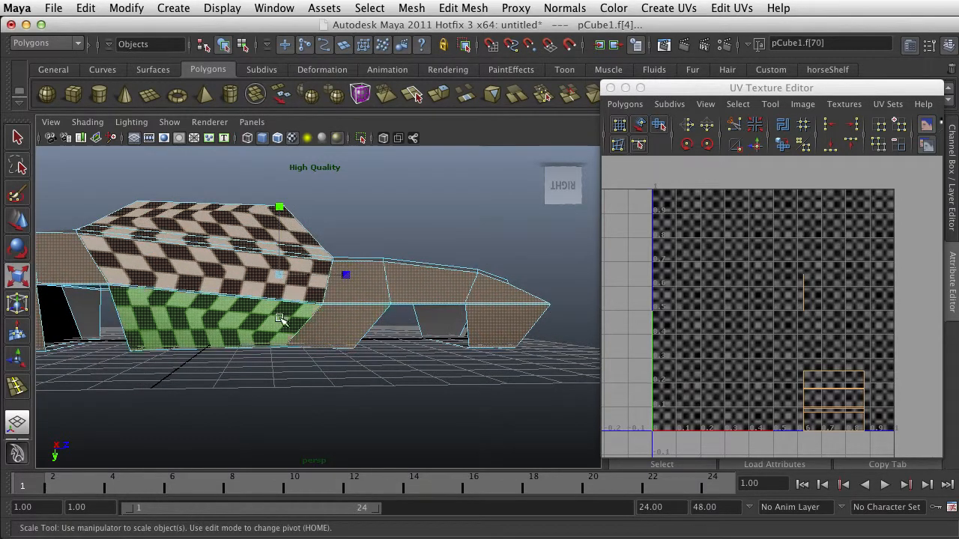
pyautogui.keyDown('alt'); pyautogui.moveTo(281, 319); pyautogui.dragTo(293, 307); pyautogui.keyUp('alt')
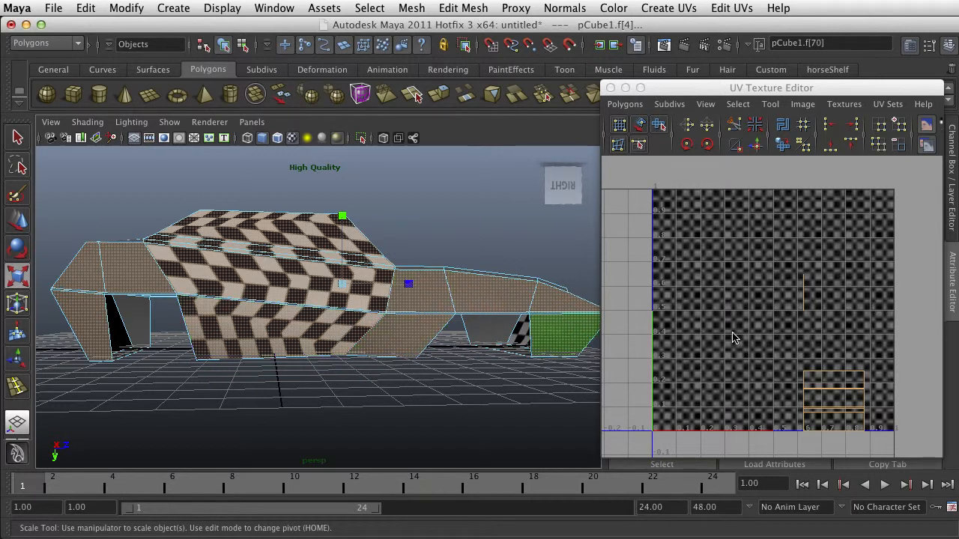
pyautogui.keyDown('alt'); pyautogui.moveTo(332, 314); pyautogui.dragTo(337, 427); pyautogui.keyUp('alt')
pyautogui.keyDown('alt'); pyautogui.moveTo(422, 385); pyautogui.dragTo(344, 334); pyautogui.keyUp('alt')
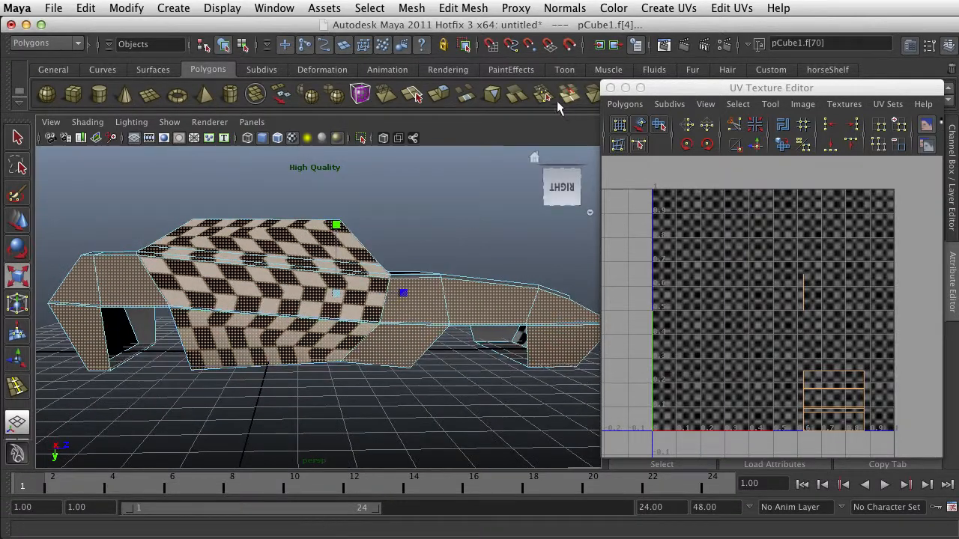
pyautogui.click(669, 8)
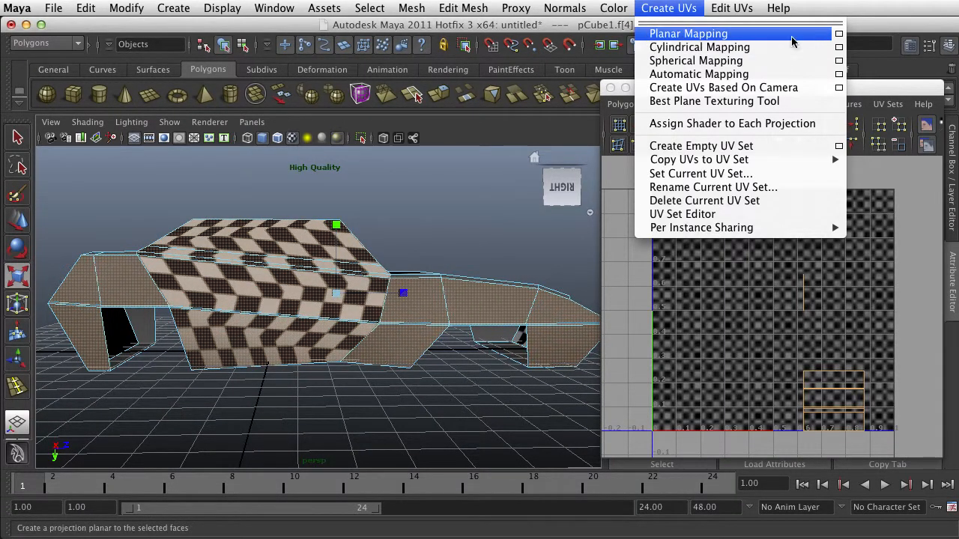
pyautogui.click(838, 35)
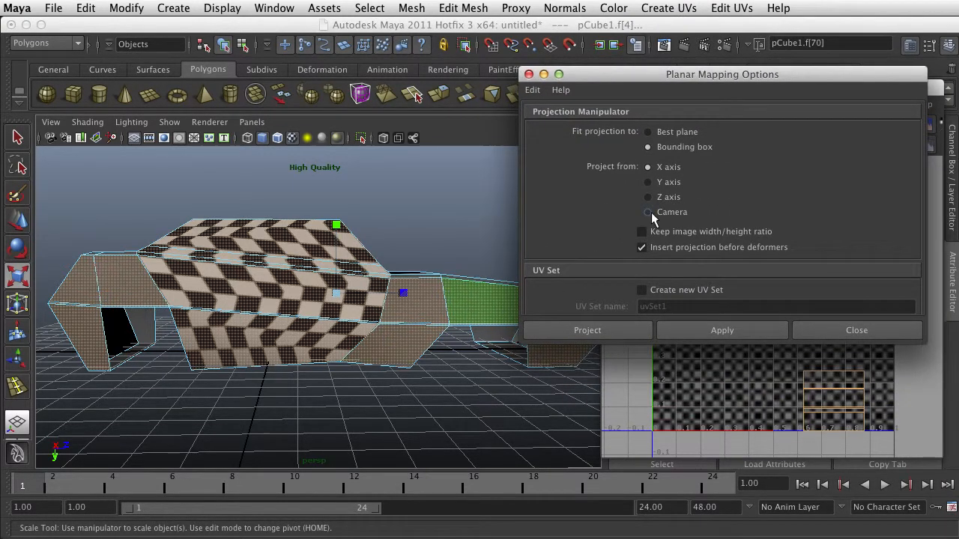
# Examine the selected side faces from several angles to judge their orientation against the projection axes
pyautogui.keyDown('alt'); pyautogui.moveTo(277, 345); pyautogui.dragTo(310, 331); pyautogui.keyUp('alt')
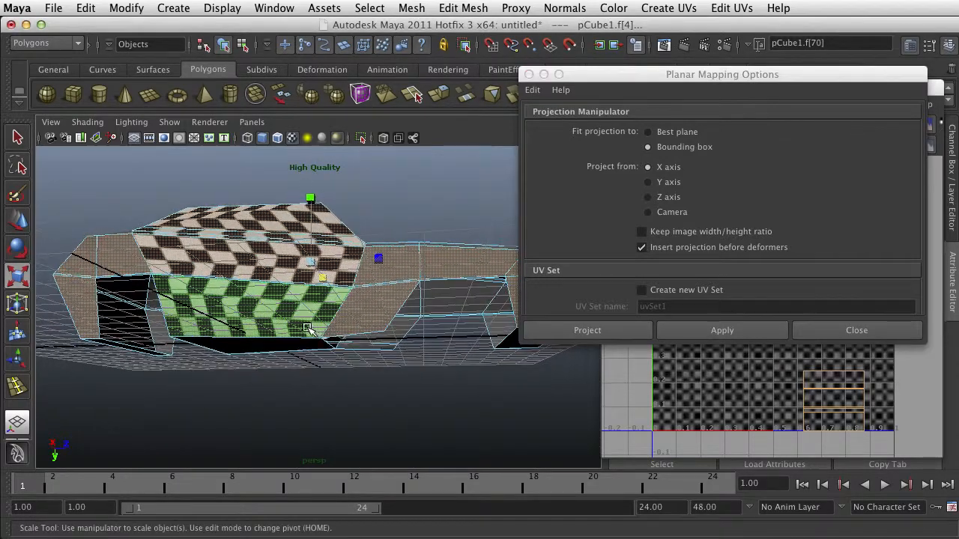
pyautogui.scroll(4, 302, 327)
pyautogui.scroll(-2, 263, 321)
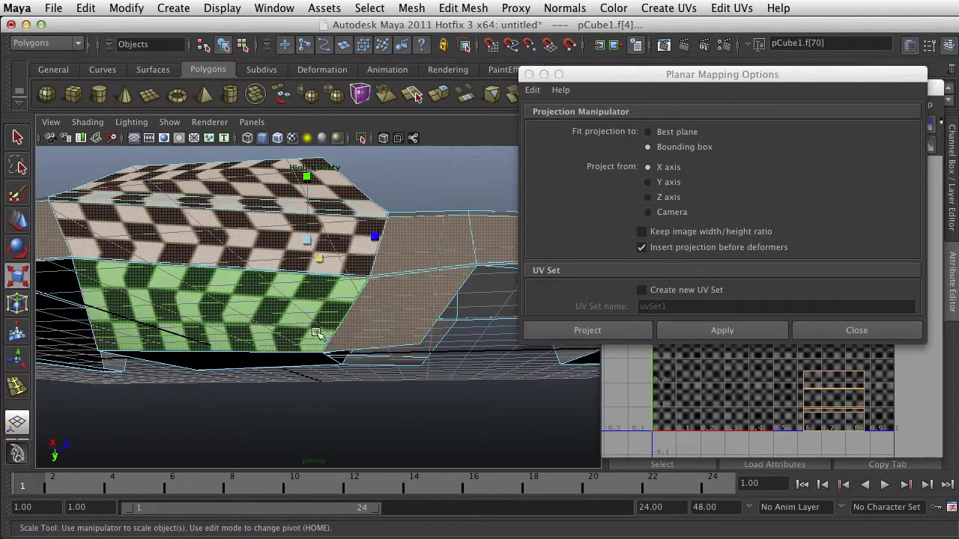
pyautogui.scroll(-5, 318, 333)
pyautogui.keyDown('alt'); pyautogui.moveTo(317, 338); pyautogui.dragTo(358, 370); pyautogui.keyUp('alt')
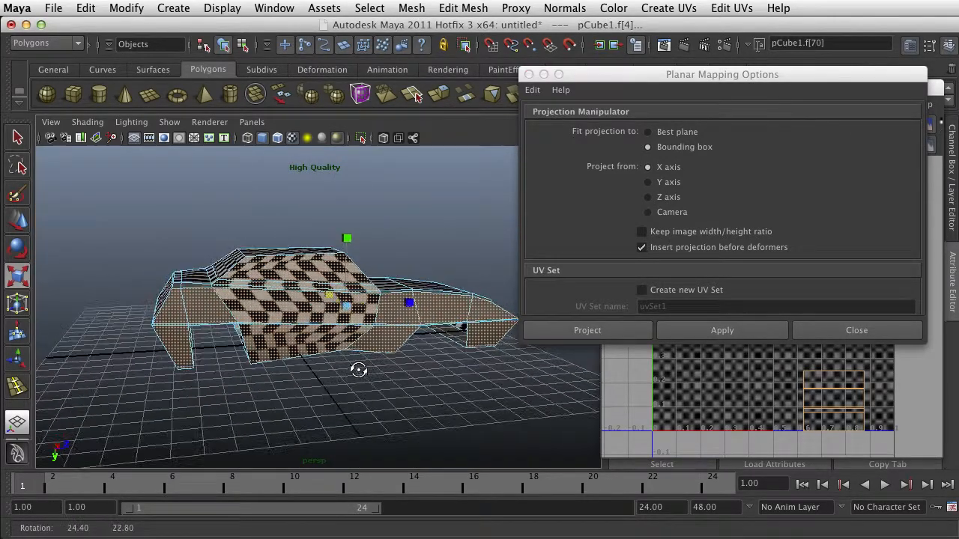
pyautogui.keyDown('alt'); pyautogui.moveTo(358, 370); pyautogui.dragTo(328, 370, button='middle'); pyautogui.keyUp('alt')
pyautogui.keyDown('alt'); pyautogui.moveTo(367, 362); pyautogui.dragTo(361, 349); pyautogui.keyUp('alt')
pyautogui.keyDown('alt'); pyautogui.moveTo(343, 346); pyautogui.dragTo(363, 364, button='middle'); pyautogui.keyUp('alt')
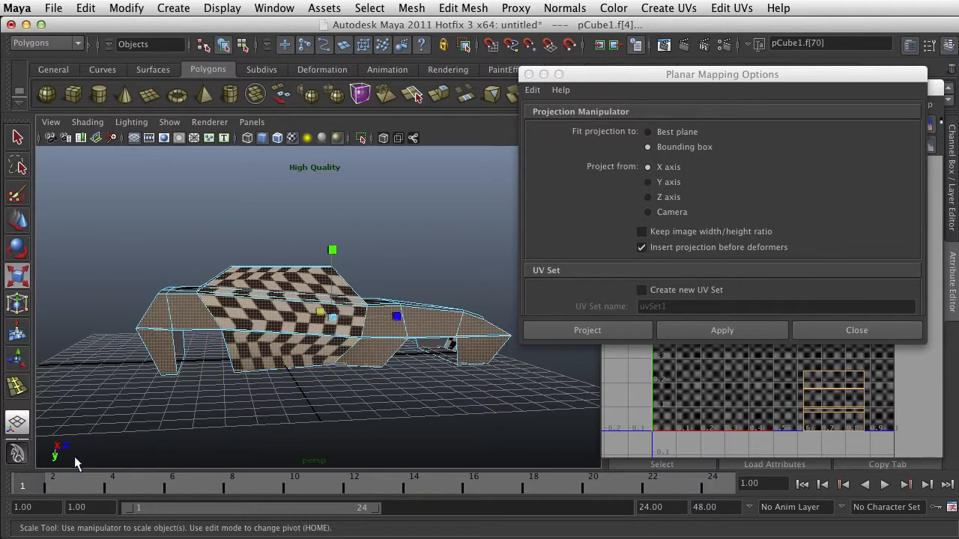
pyautogui.keyDown('alt'); pyautogui.moveTo(128, 438); pyautogui.dragTo(84, 465); pyautogui.keyUp('alt')
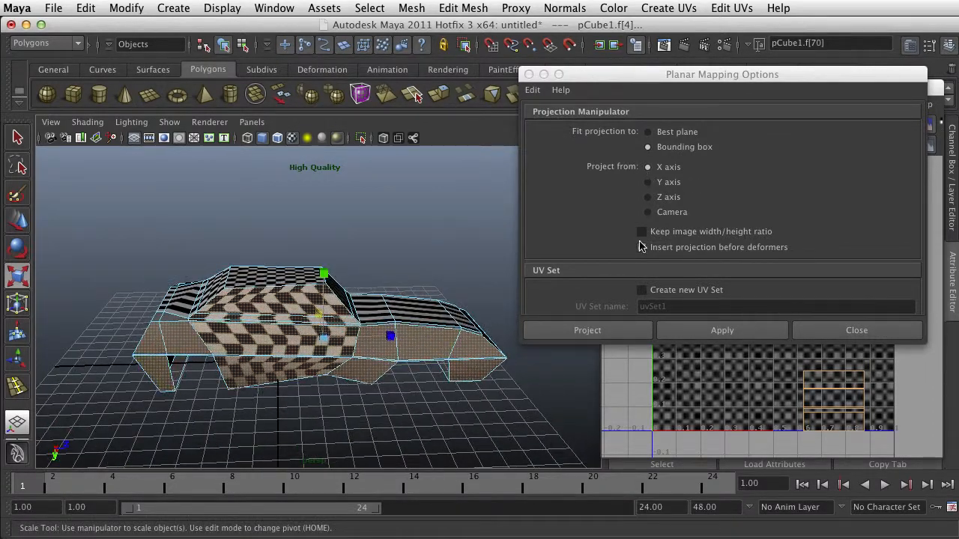
pyautogui.keyDown('alt'); pyautogui.moveTo(343, 369); pyautogui.dragTo(343, 336); pyautogui.keyUp('alt')
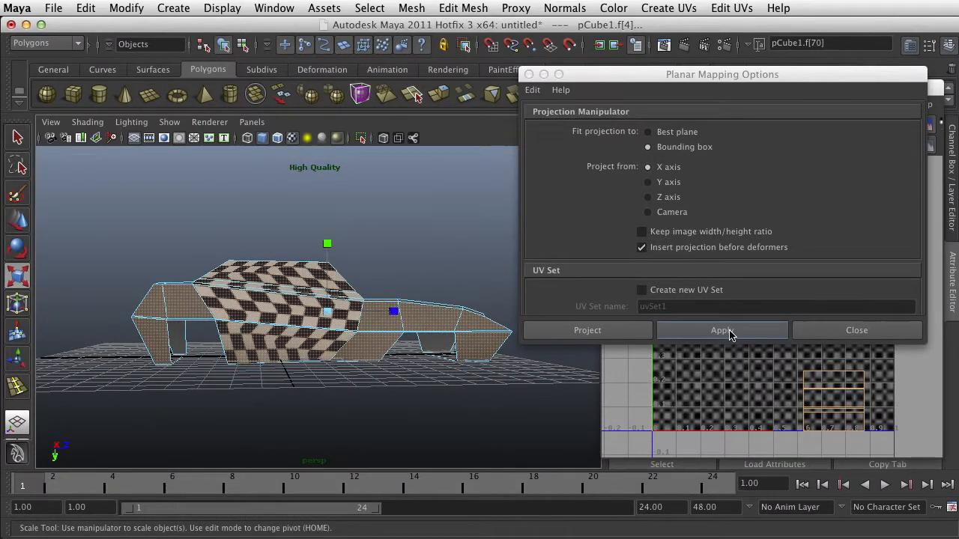
# Apply a planar projection from the X axis, fitted to the bounding box, to the selected side faces and close the options
pyautogui.click(721, 330)
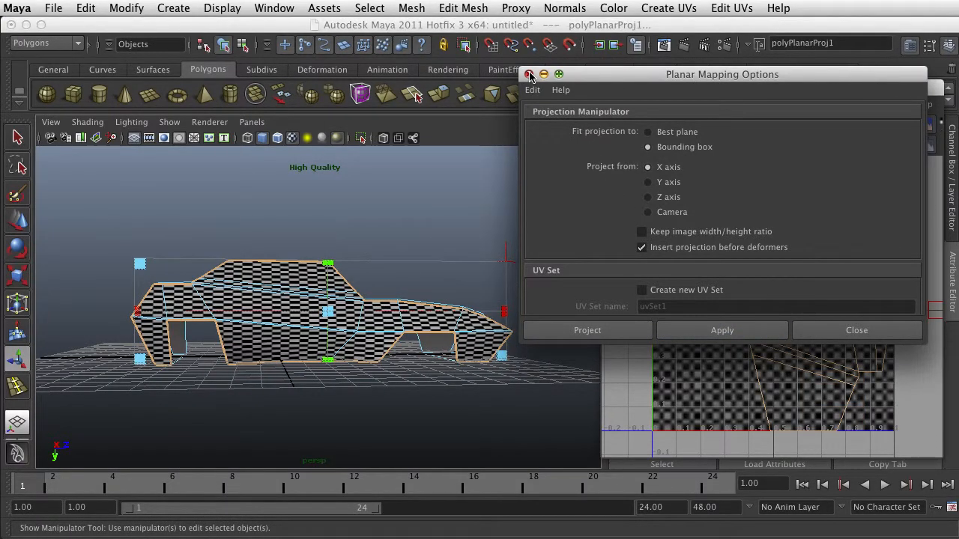
pyautogui.click(529, 74)
pyautogui.scroll(6, 432, 313)
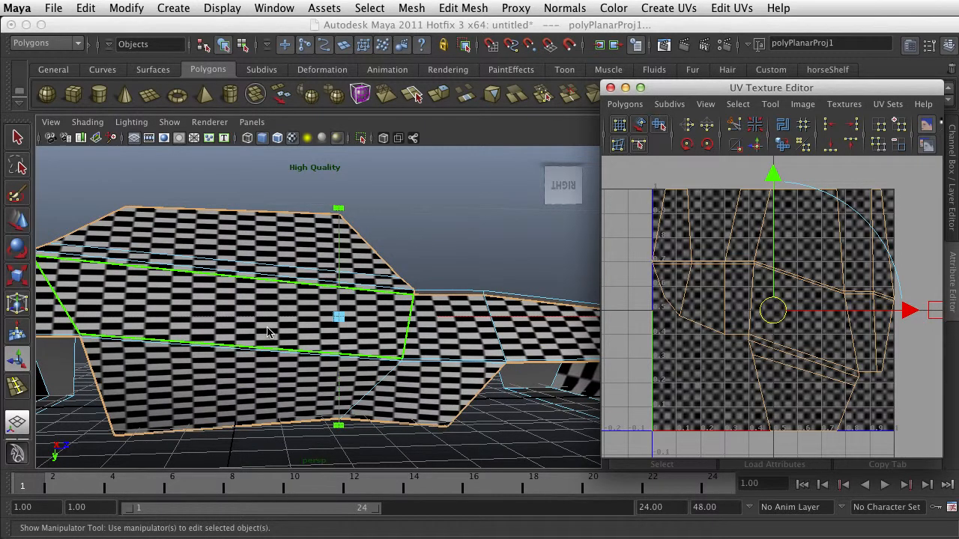
pyautogui.scroll(-6, 330, 328)
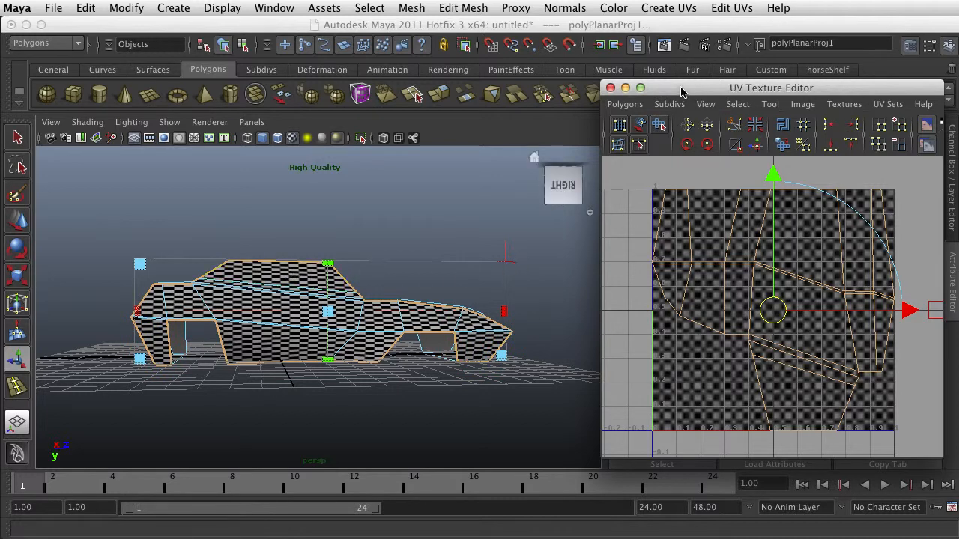
# Move the UV Texture Editor clear of the projection attributes and set the projection width and height both to 20
pyautogui.moveTo(682, 92); pyautogui.dragTo(445, 92)
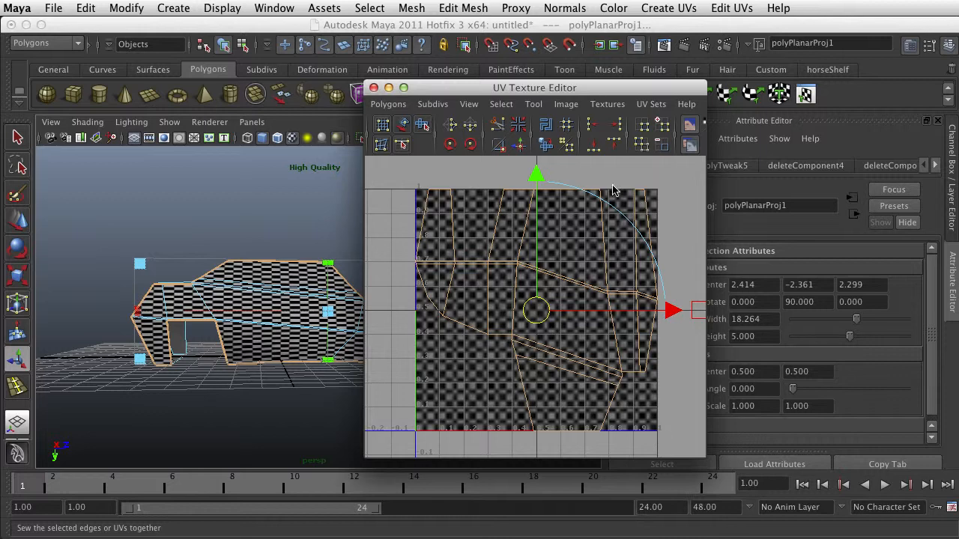
pyautogui.moveTo(584, 88); pyautogui.dragTo(799, 127)
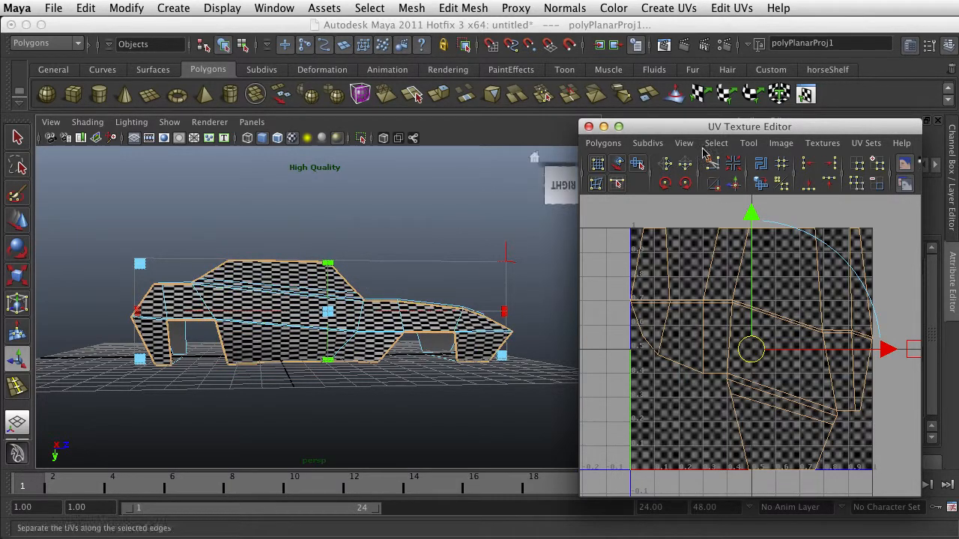
pyautogui.moveTo(687, 130); pyautogui.dragTo(336, 120)
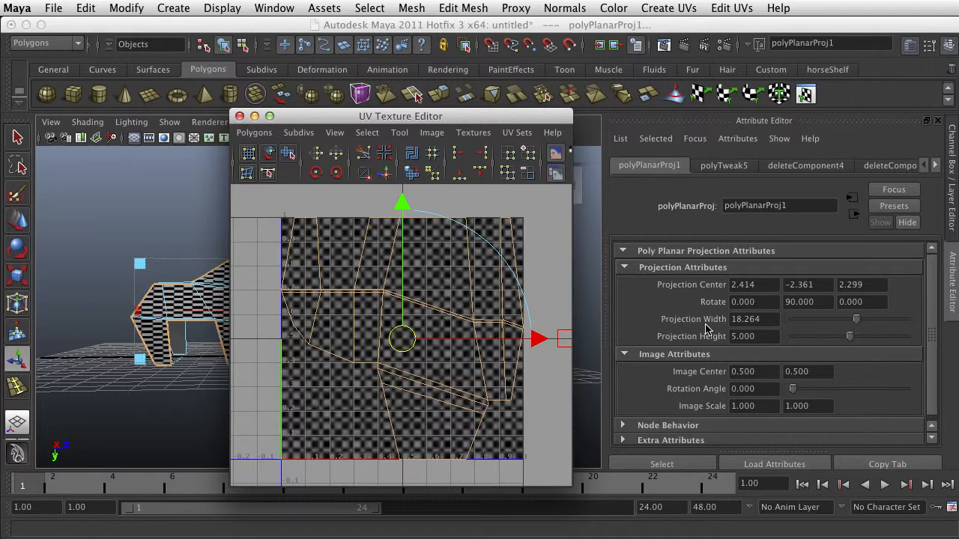
pyautogui.click(764, 322)
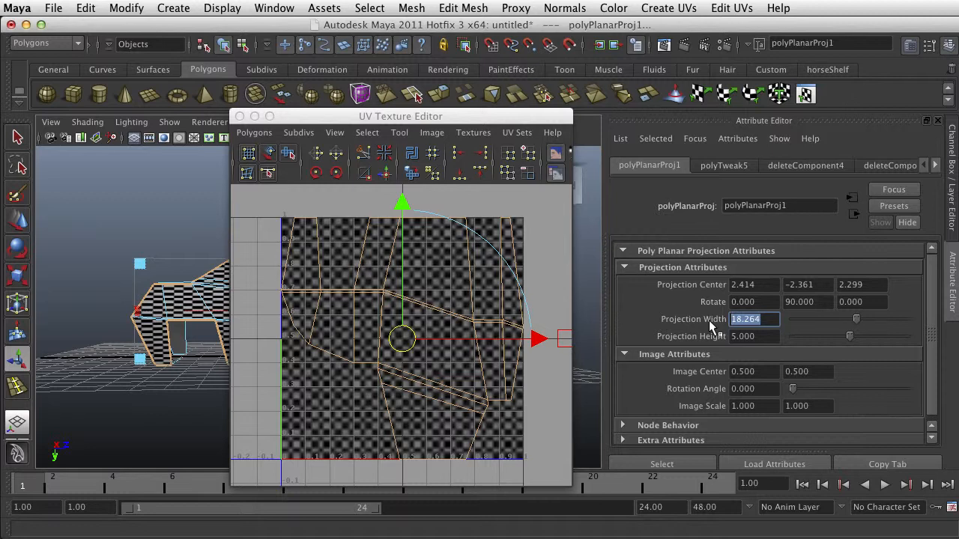
pyautogui.write('20')
pyautogui.press('Tab')
pyautogui.write('20')
pyautogui.press('Return')
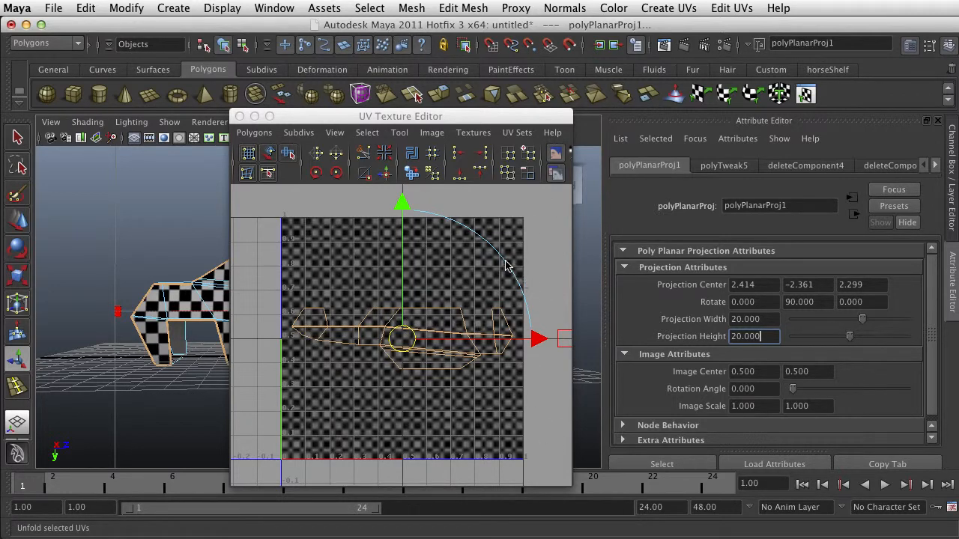
# Turn the projected side UVs upright by setting the image rotation angle to -180
pyautogui.moveTo(506, 265); pyautogui.dragTo(365, 376)
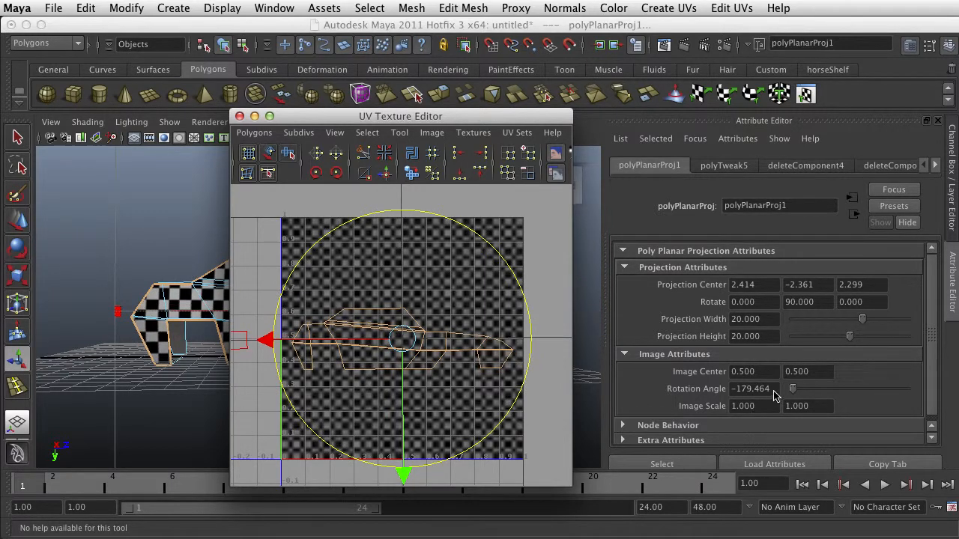
pyautogui.click(750, 389)
pyautogui.write('-1')
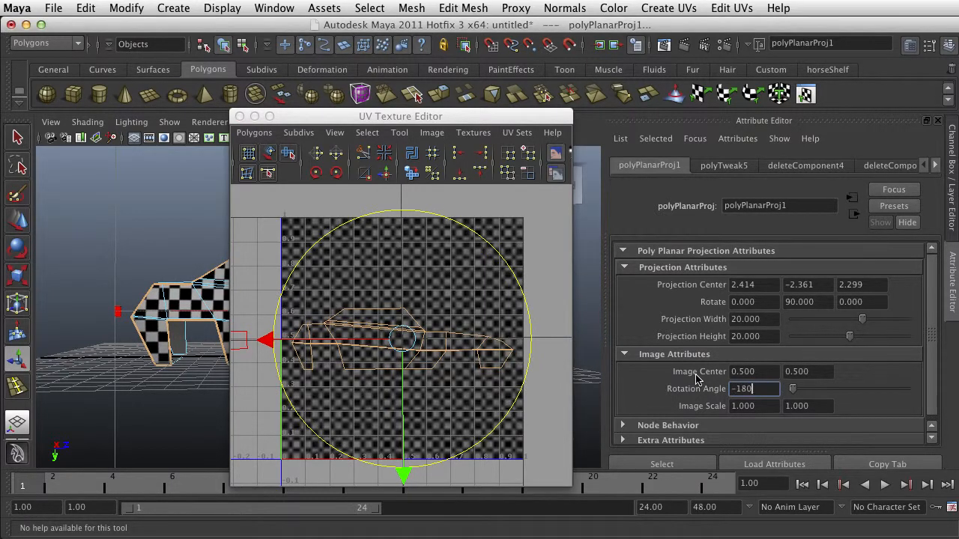
pyautogui.write('80')
pyautogui.press('Return')
# Clear the selection, move the UV Texture Editor aside and examine the checker pattern along the car's side for distortion
pyautogui.click(198, 227)
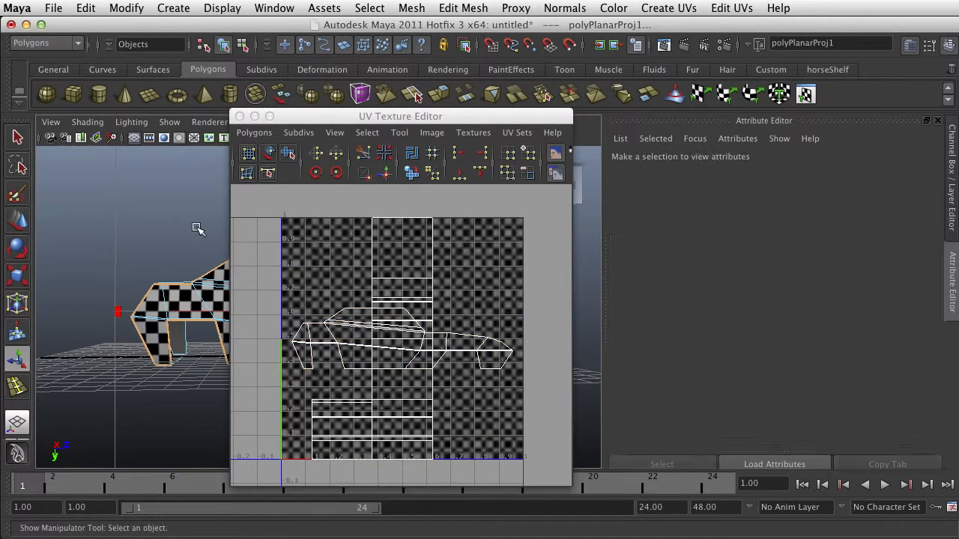
pyautogui.scroll(3, 411, 339)
pyautogui.moveTo(292, 117); pyautogui.dragTo(818, 266)
pyautogui.scroll(5, 387, 352)
pyautogui.scroll(-5, 388, 352)
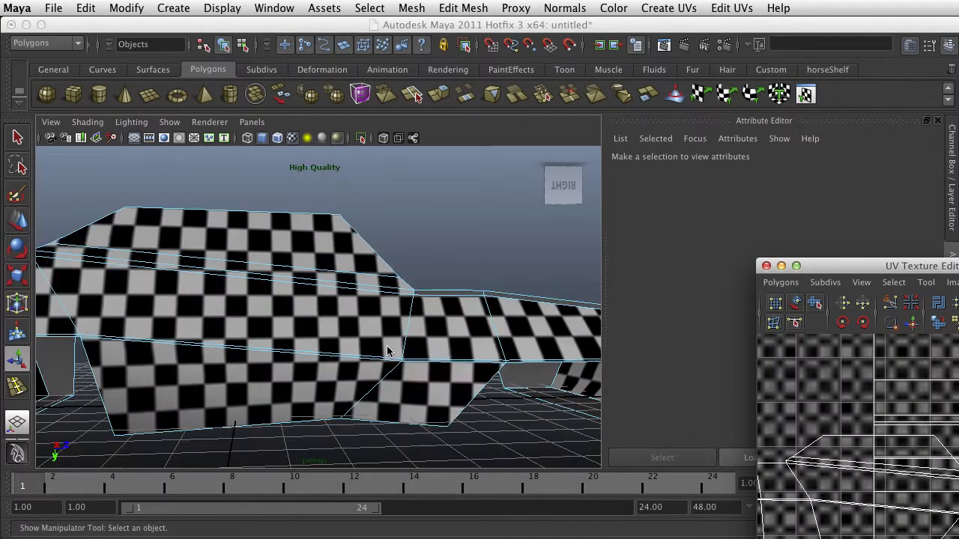
pyautogui.scroll(5, 278, 315)
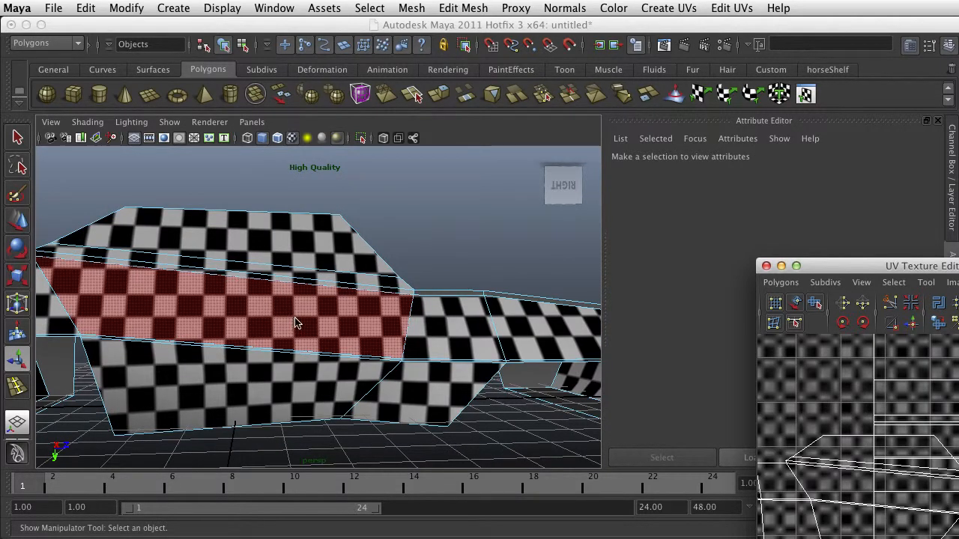
pyautogui.scroll(-5, 296, 322)
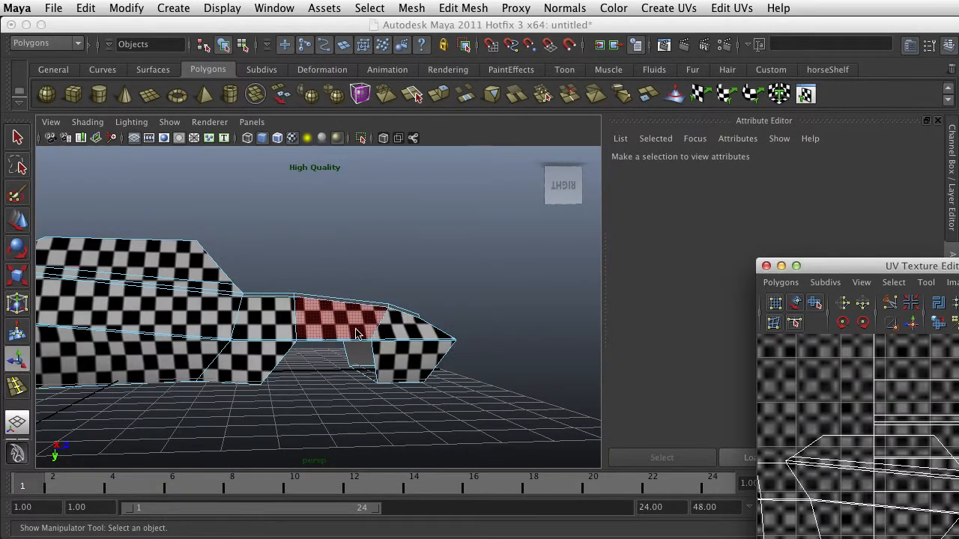
pyautogui.scroll(5, 374, 346)
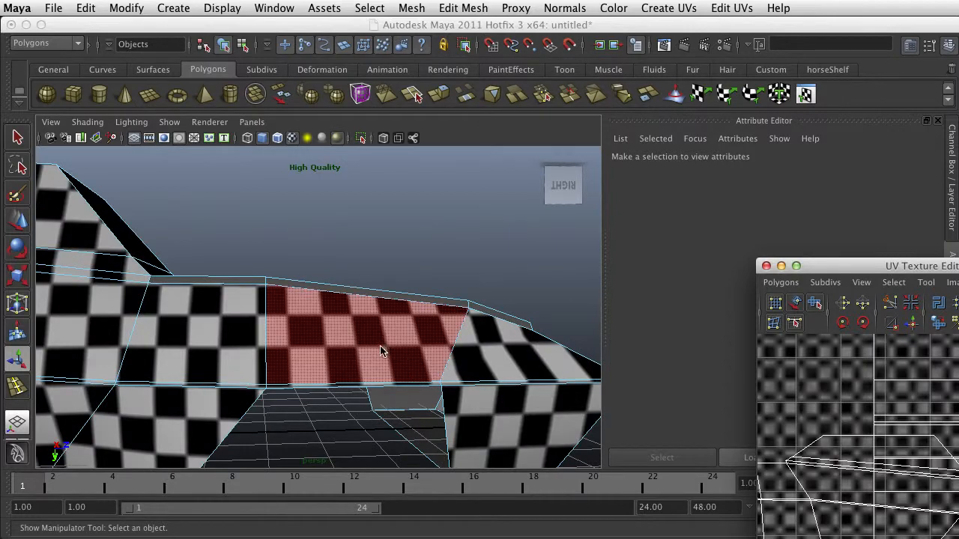
pyautogui.keyDown('alt'); pyautogui.moveTo(381, 350); pyautogui.dragTo(421, 370); pyautogui.keyUp('alt')
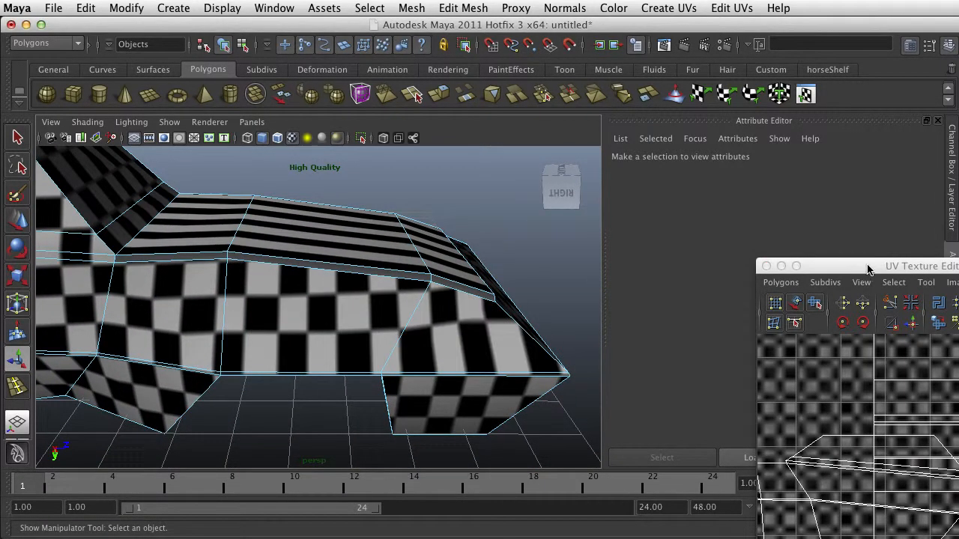
# Bring the UV Texture Editor back beside the car, widen it and inspect the front end of the side UVs
pyautogui.moveTo(866, 267); pyautogui.dragTo(799, 212)
pyautogui.keyDown('alt'); pyautogui.moveTo(404, 413); pyautogui.dragTo(405, 290); pyautogui.keyUp('alt')
pyautogui.moveTo(830, 212); pyautogui.dragTo(607, 219)
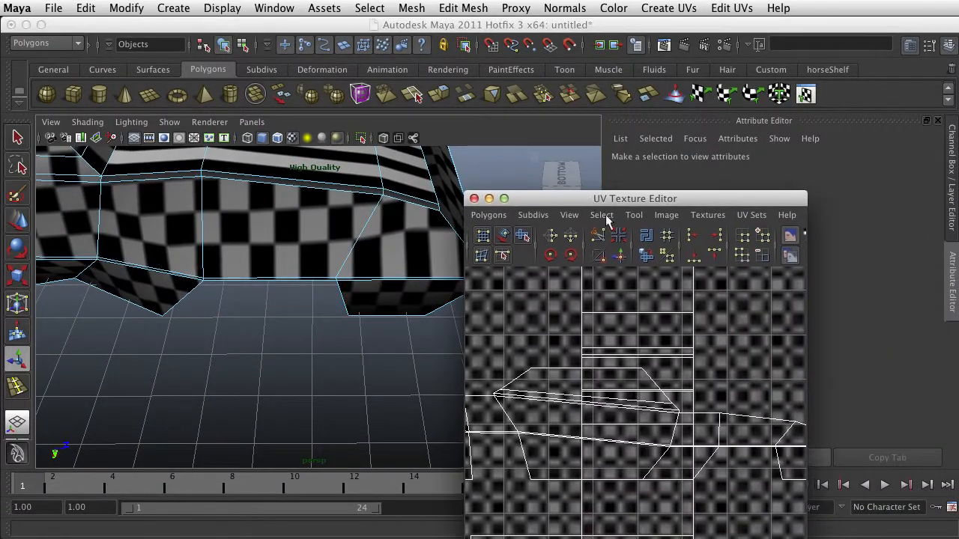
pyautogui.moveTo(806, 537); pyautogui.dragTo(892, 537)
pyautogui.scroll(-3, 794, 502)
pyautogui.scroll(3, 727, 497)
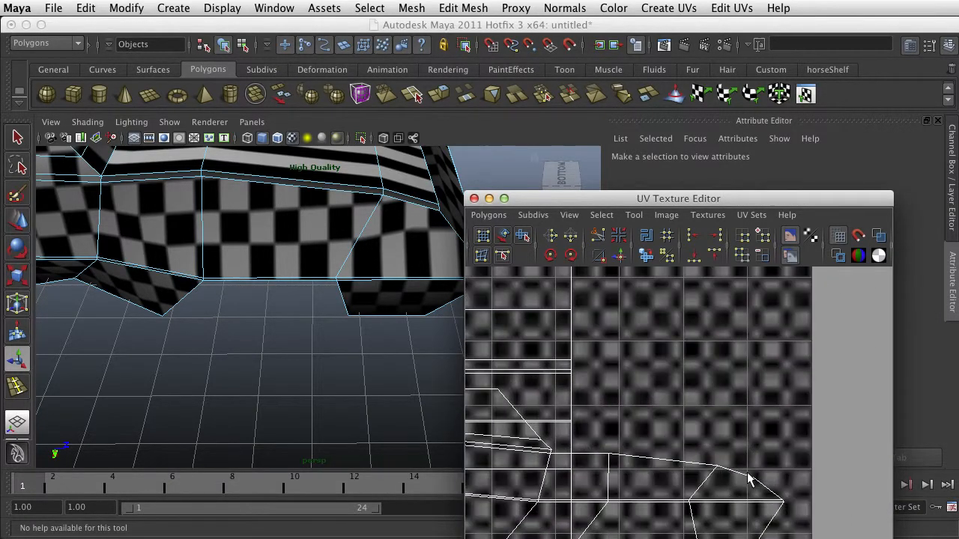
# Select the two upper UVs at the front end of the side shell and move them slightly up to even out the checkers
pyautogui.moveTo(745, 474); pyautogui.dragTo(796, 475, button='right')
pyautogui.click(753, 477)
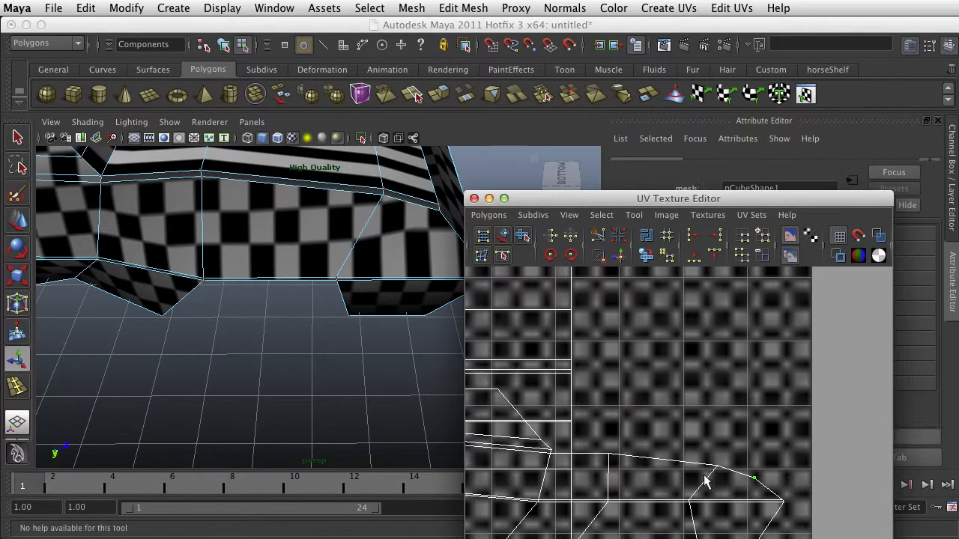
pyautogui.click(357, 256)
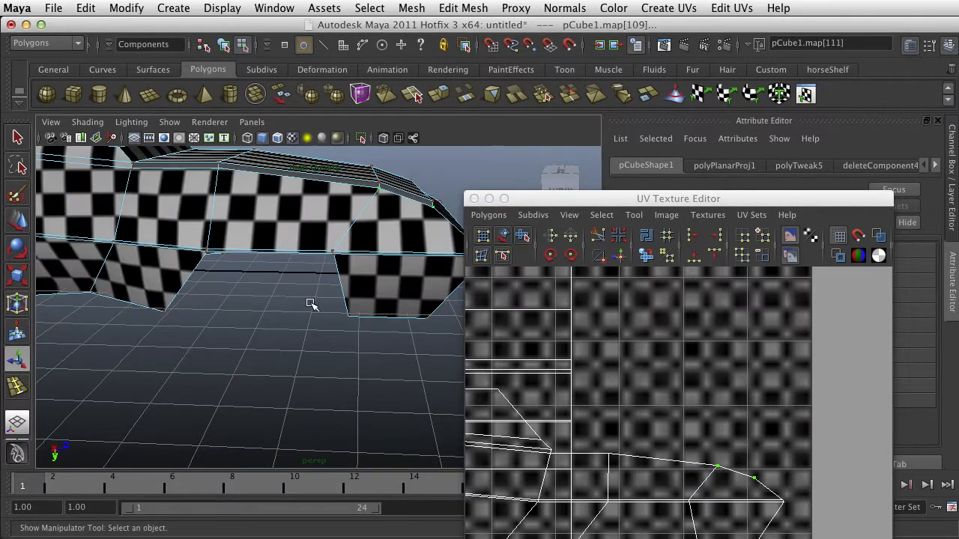
pyautogui.keyDown('alt'); pyautogui.moveTo(312, 304); pyautogui.dragTo(334, 266); pyautogui.keyUp('alt')
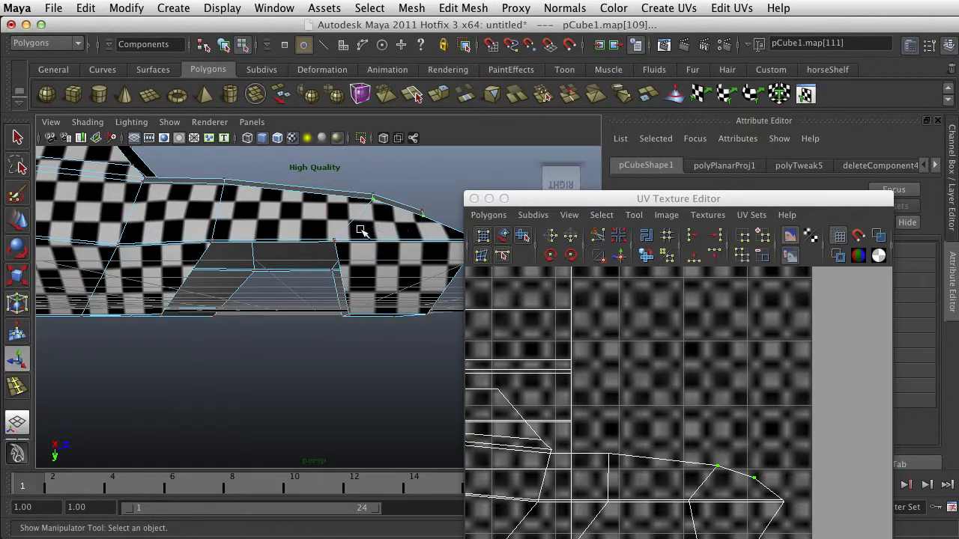
pyautogui.keyDown('alt'); pyautogui.moveTo(392, 232); pyautogui.dragTo(378, 293); pyautogui.keyUp('alt')
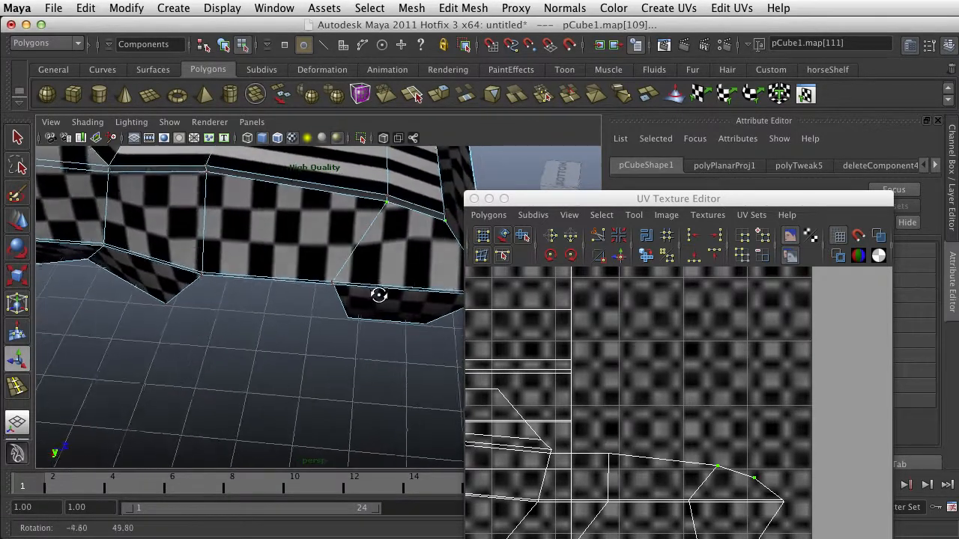
pyautogui.keyDown('alt'); pyautogui.moveTo(409, 257); pyautogui.dragTo(355, 260, button='middle'); pyautogui.keyUp('alt')
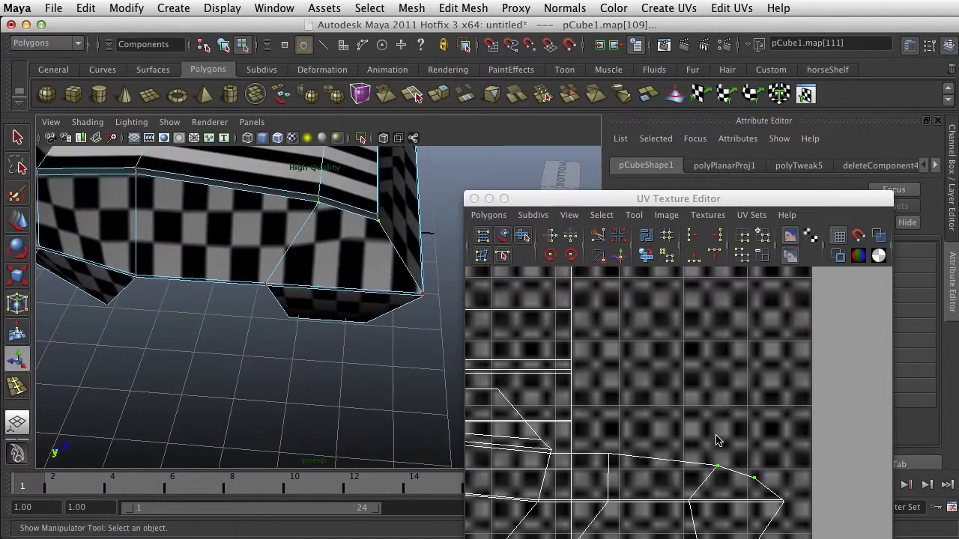
pyautogui.press('w')
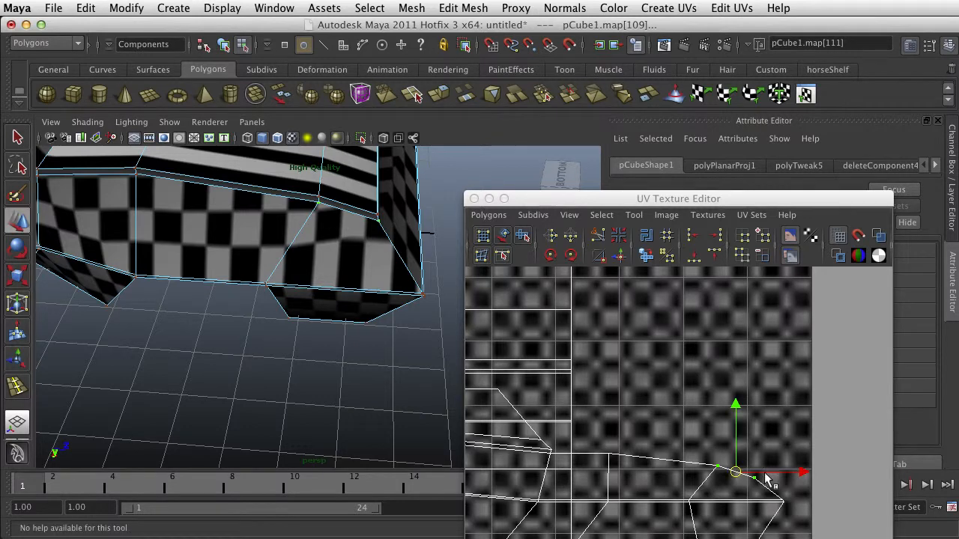
pyautogui.click(735, 401)
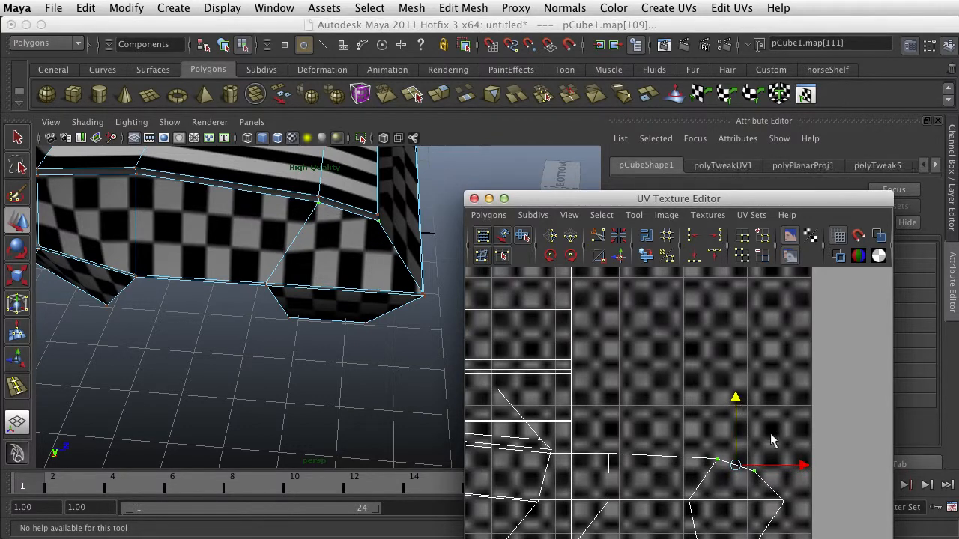
# Fine-tune the height of the upper front corner UV and its neighbouring UV individually
pyautogui.moveTo(736, 401); pyautogui.dragTo(754, 401)
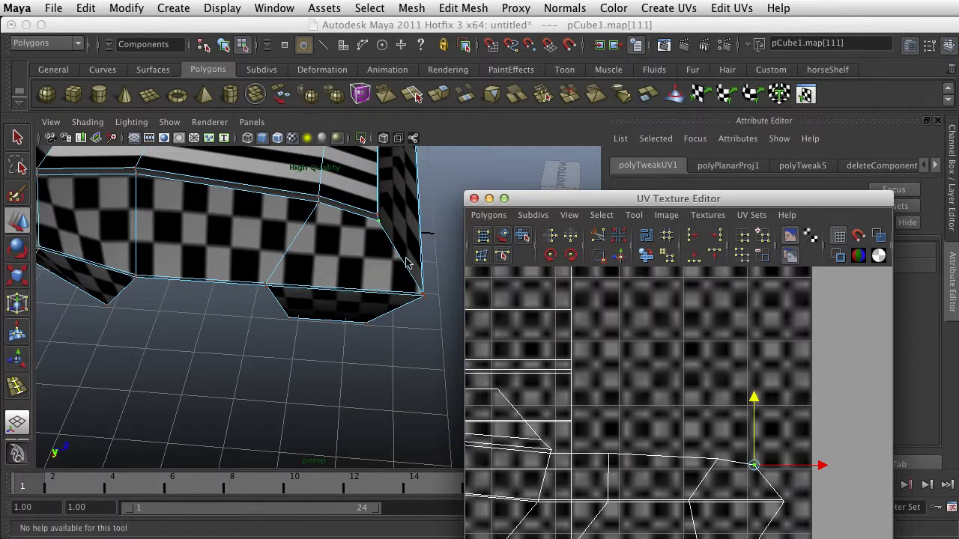
pyautogui.moveTo(754, 399); pyautogui.dragTo(753, 398)
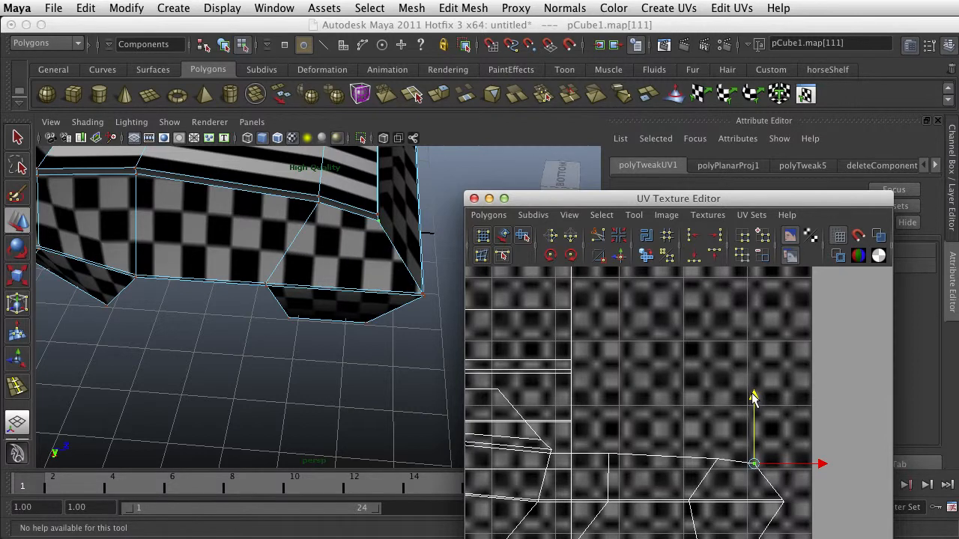
pyautogui.click(716, 461)
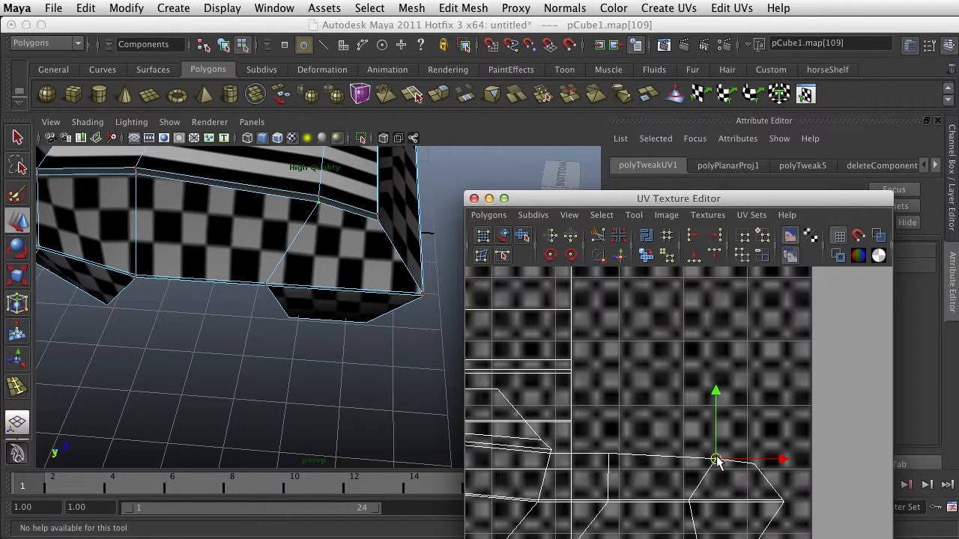
pyautogui.moveTo(716, 389); pyautogui.dragTo(717, 389)
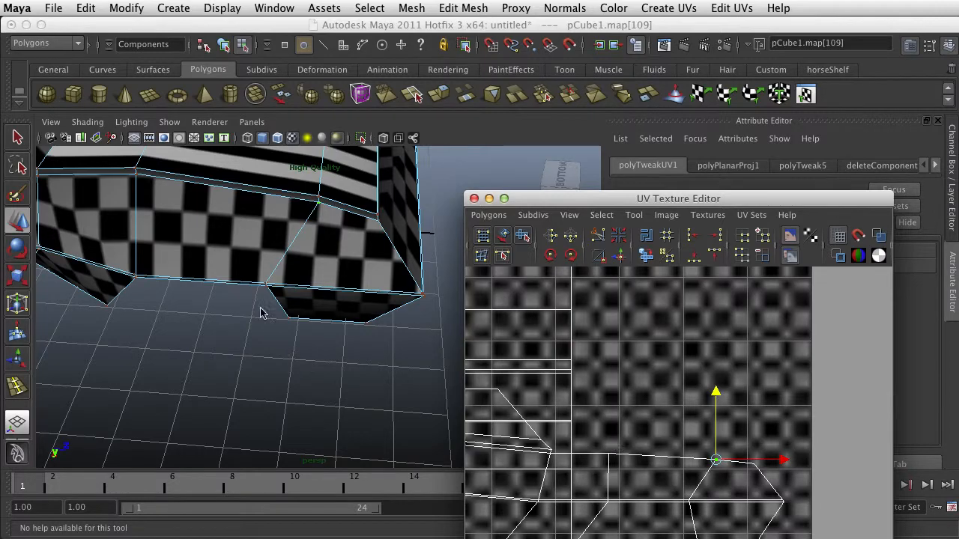
# Raise the upper UV midway along the hood's side slightly and adjust the UVs at the windshield base
pyautogui.keyDown('alt'); pyautogui.moveTo(261, 313); pyautogui.dragTo(247, 336); pyautogui.keyUp('alt')
pyautogui.keyDown('alt'); pyautogui.moveTo(605, 470); pyautogui.dragTo(629, 473, button='middle'); pyautogui.keyUp('alt')
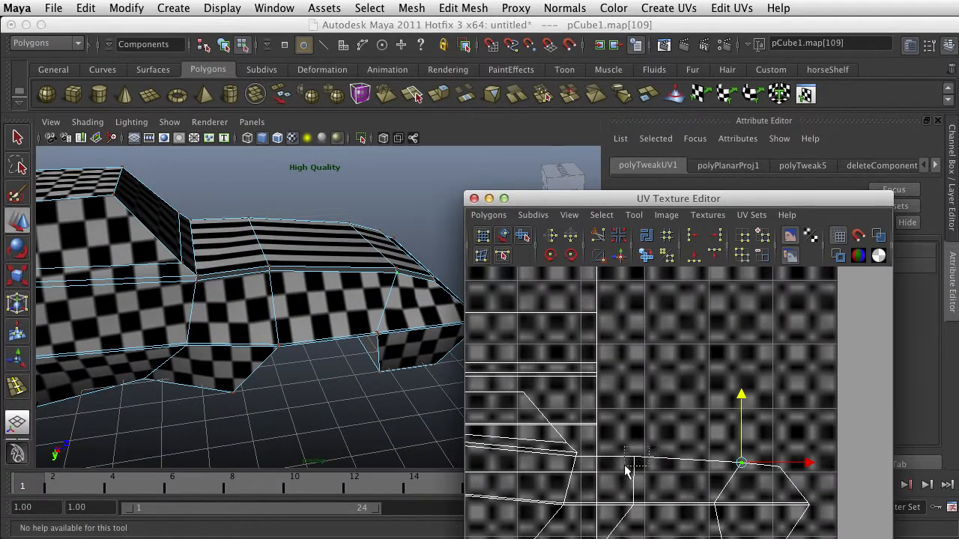
pyautogui.click(634, 455)
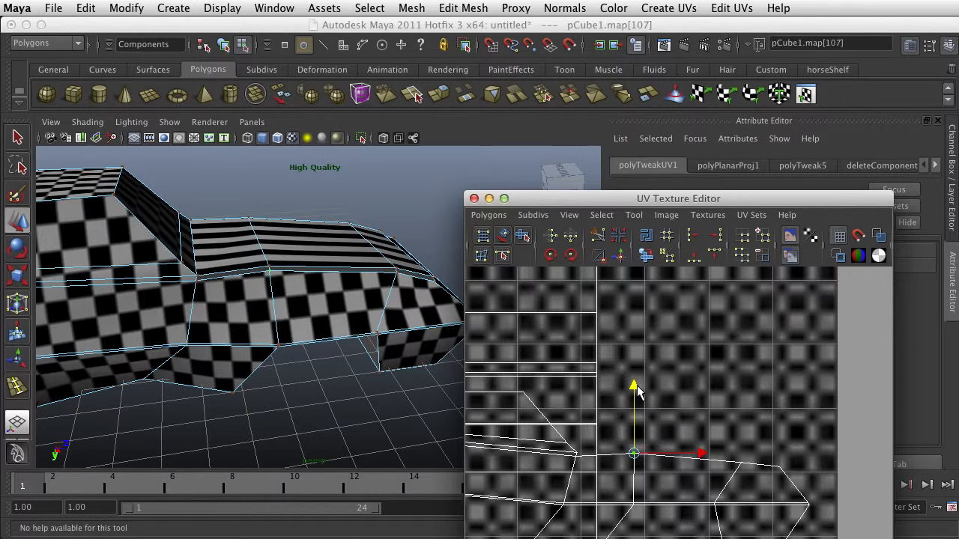
pyautogui.click(569, 453)
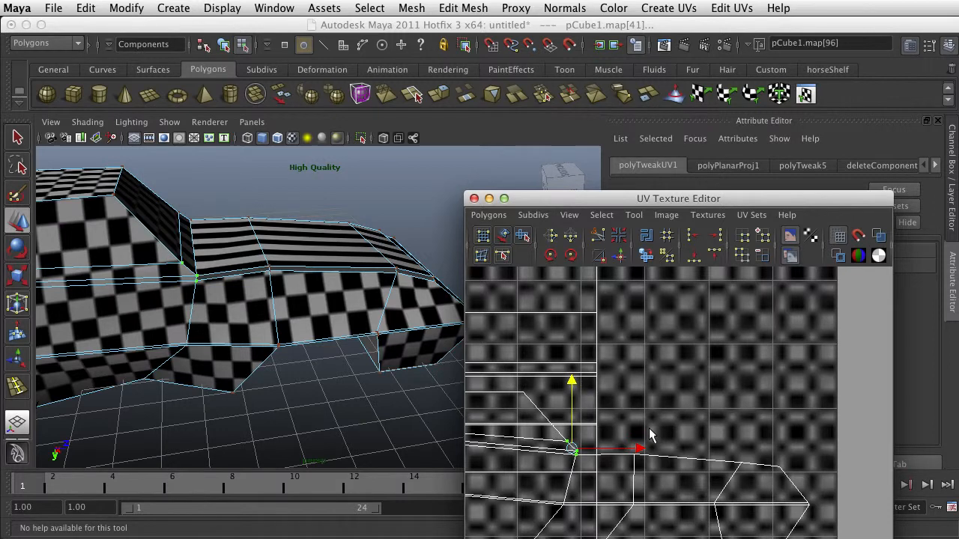
pyautogui.click(632, 454)
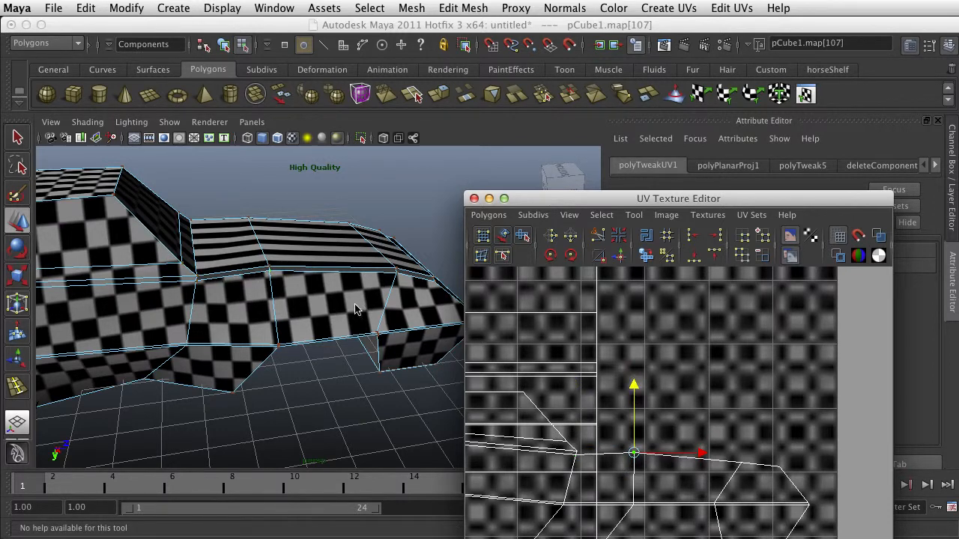
# Shift the upper front corner UV slightly inward and up, and nudge its neighbouring UV towards the front
pyautogui.keyDown('alt'); pyautogui.moveTo(342, 336); pyautogui.dragTo(277, 343); pyautogui.keyUp('alt')
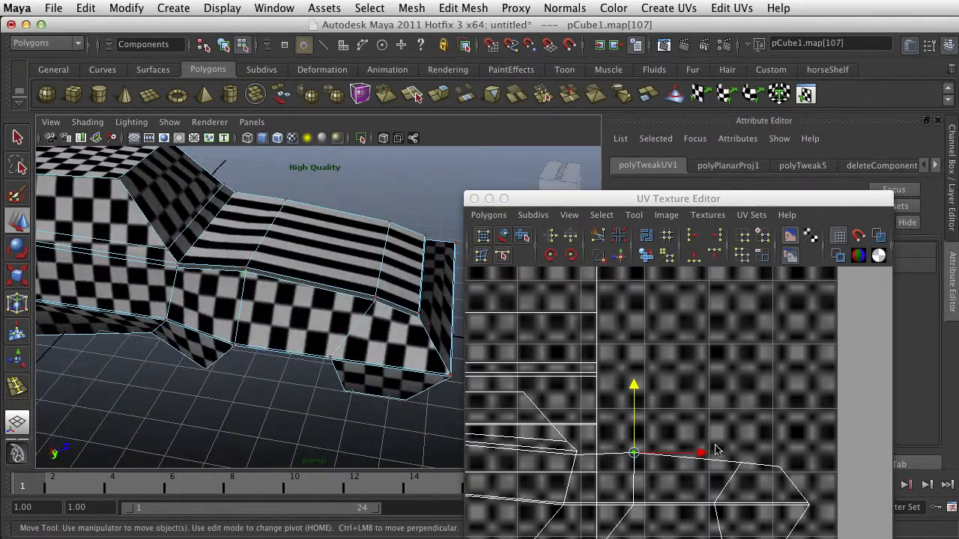
pyautogui.click(781, 463)
pyautogui.click(781, 467)
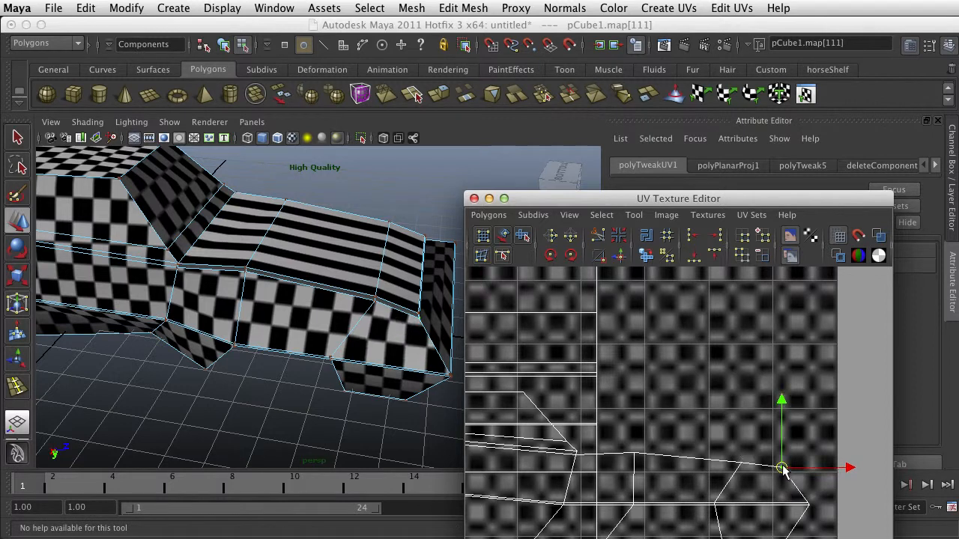
pyautogui.moveTo(782, 470); pyautogui.dragTo(779, 467)
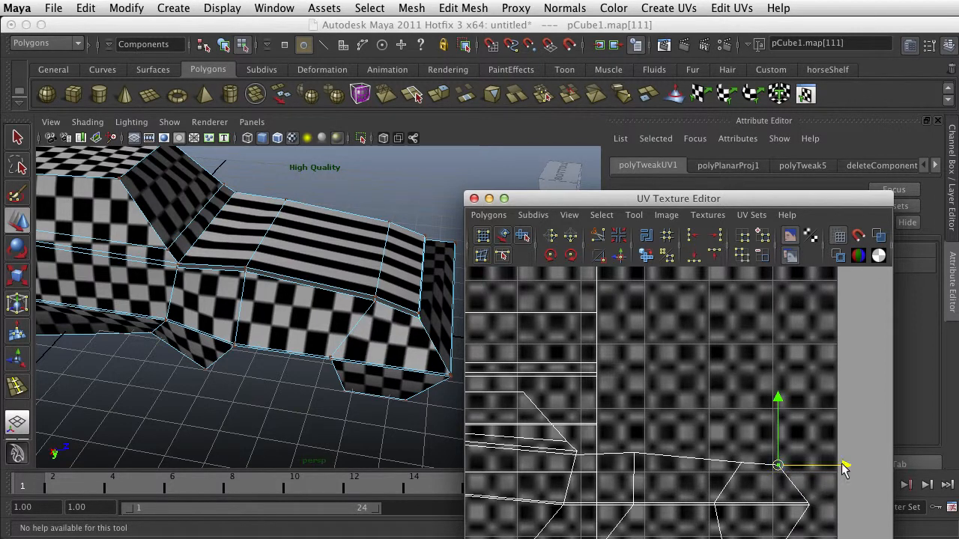
pyautogui.moveTo(843, 463); pyautogui.dragTo(844, 463)
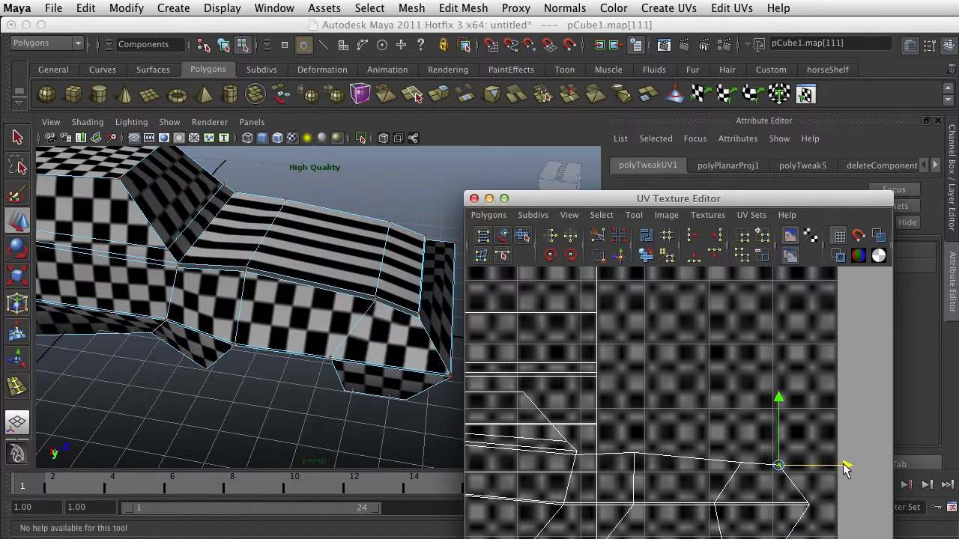
pyautogui.scroll(-3, 341, 327)
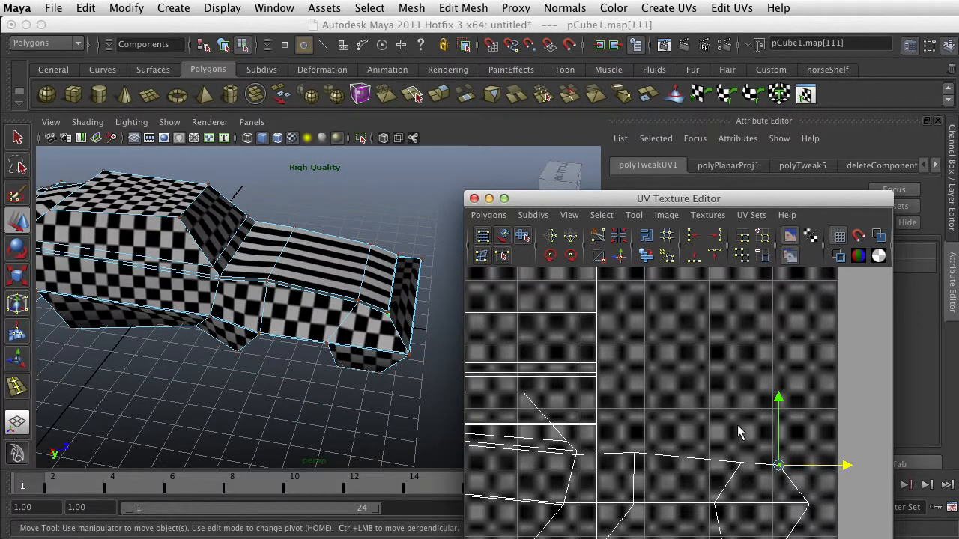
pyautogui.click(740, 465)
pyautogui.moveTo(806, 465); pyautogui.dragTo(809, 464)
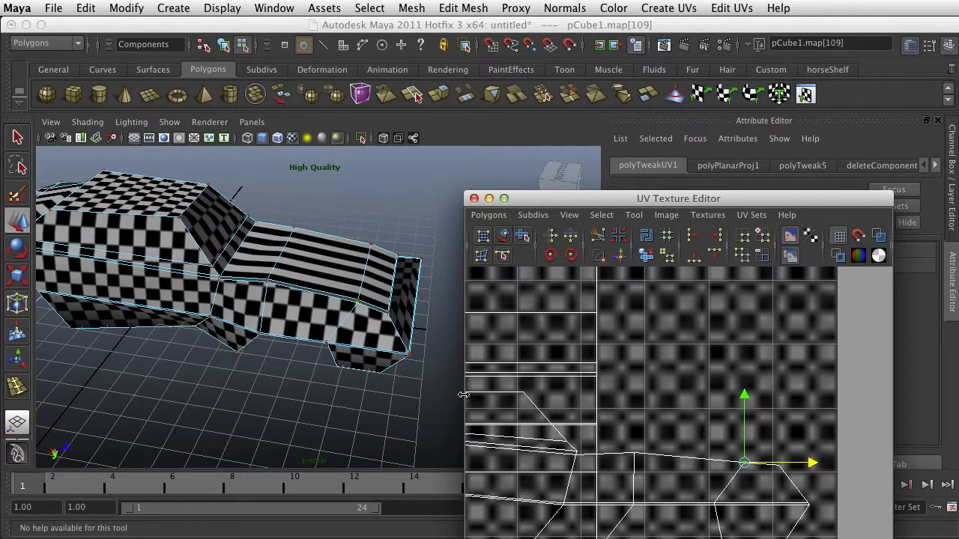
# Examine the checker pattern along the car's side and top, and view the complete side shell in the UV Texture Editor
pyautogui.keyDown('alt'); pyautogui.moveTo(289, 368); pyautogui.dragTo(278, 295); pyautogui.keyUp('alt')
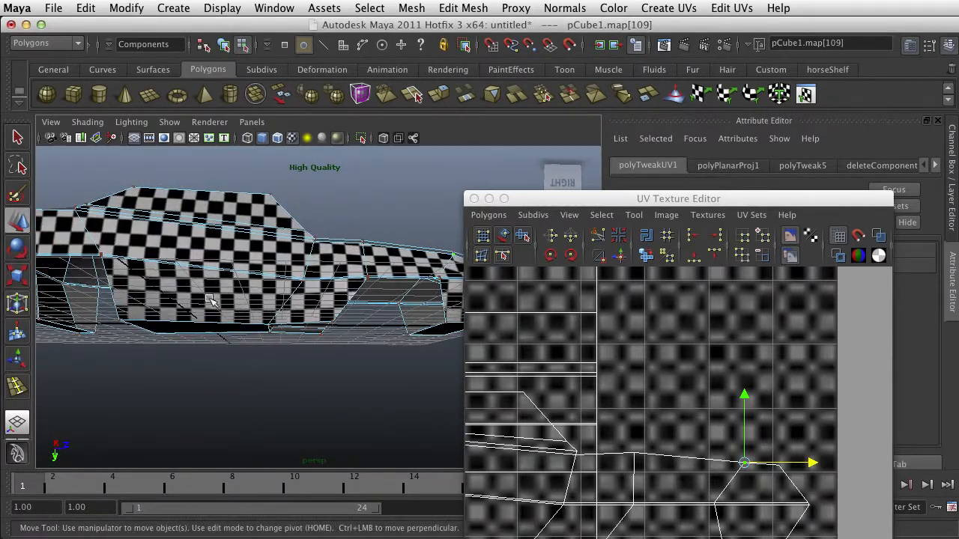
pyautogui.keyDown('alt'); pyautogui.moveTo(210, 300); pyautogui.dragTo(224, 330); pyautogui.keyUp('alt')
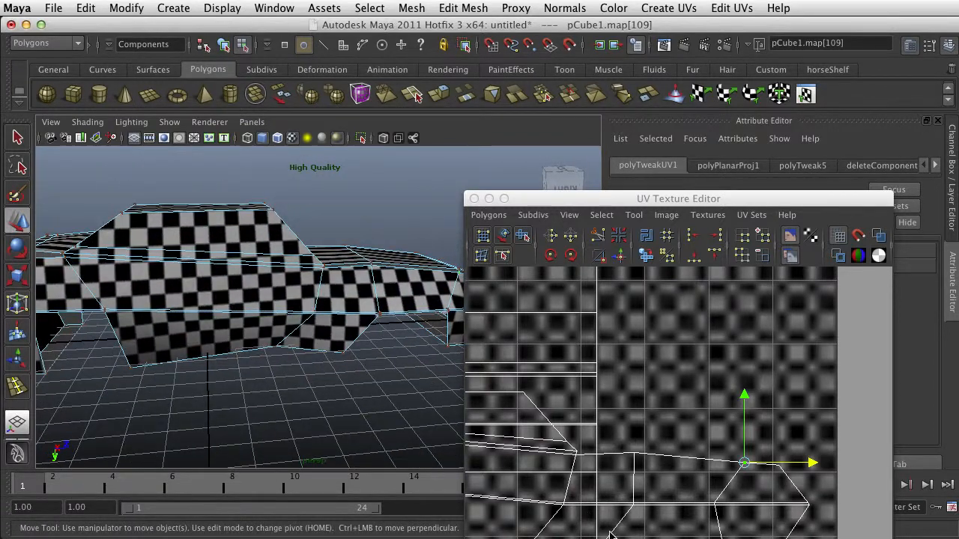
pyautogui.keyDown('alt'); pyautogui.moveTo(745, 522); pyautogui.dragTo(712, 522, button='right'); pyautogui.keyUp('alt')
pyautogui.keyDown('alt'); pyautogui.moveTo(629, 522); pyautogui.dragTo(698, 451, button='middle'); pyautogui.keyUp('alt')
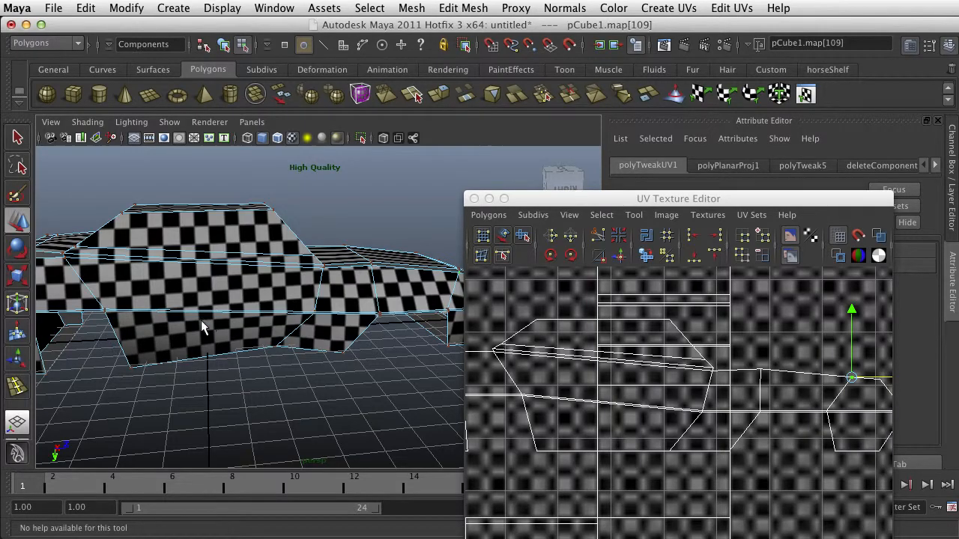
pyautogui.moveTo(203, 328)
pyautogui.keyDown('alt'); pyautogui.mouseDown()
pyautogui.moveTo(262, 312)
pyautogui.moveTo(216, 362)
pyautogui.moveTo(376, 387)
pyautogui.moveTo(191, 311)
pyautogui.moveTo(210, 363)
pyautogui.moveTo(217, 318)
pyautogui.mouseUp(); pyautogui.keyUp('alt')
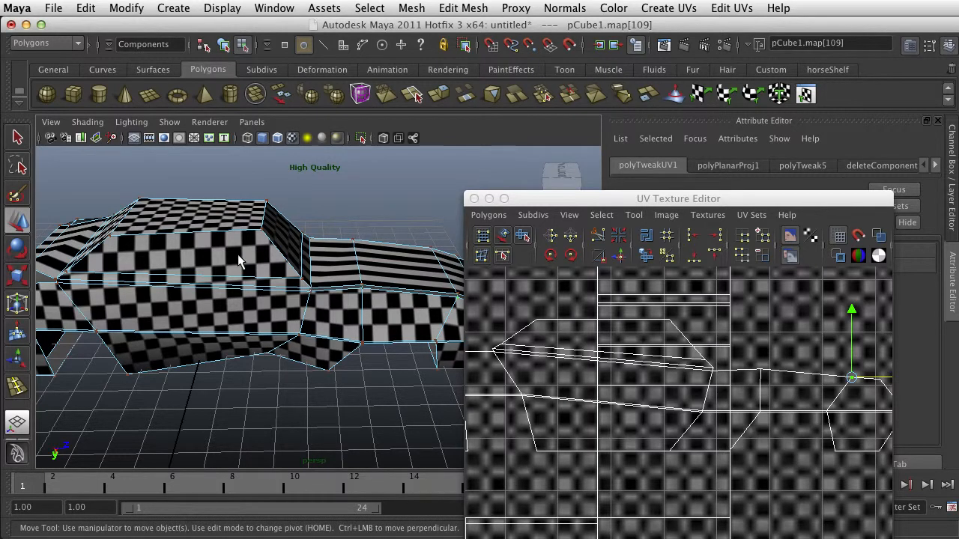
pyautogui.scroll(-3, 237, 254)
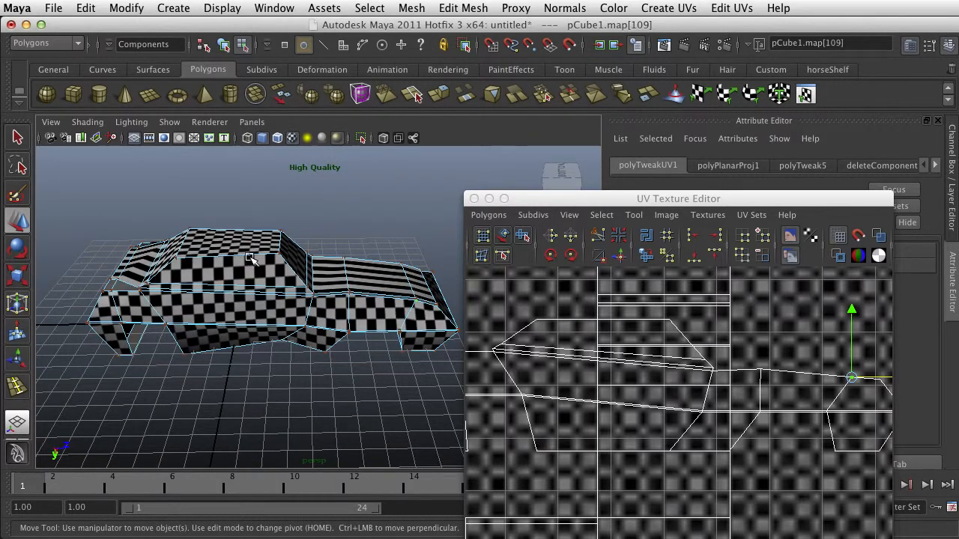
pyautogui.keyDown('alt'); pyautogui.moveTo(256, 268); pyautogui.dragTo(312, 298); pyautogui.keyUp('alt')
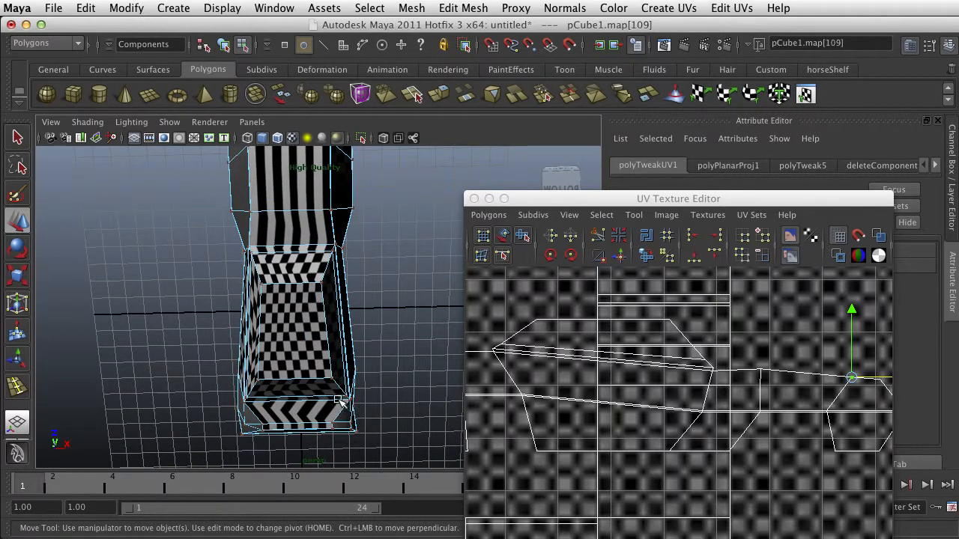
pyautogui.scroll(-2, 591, 352)
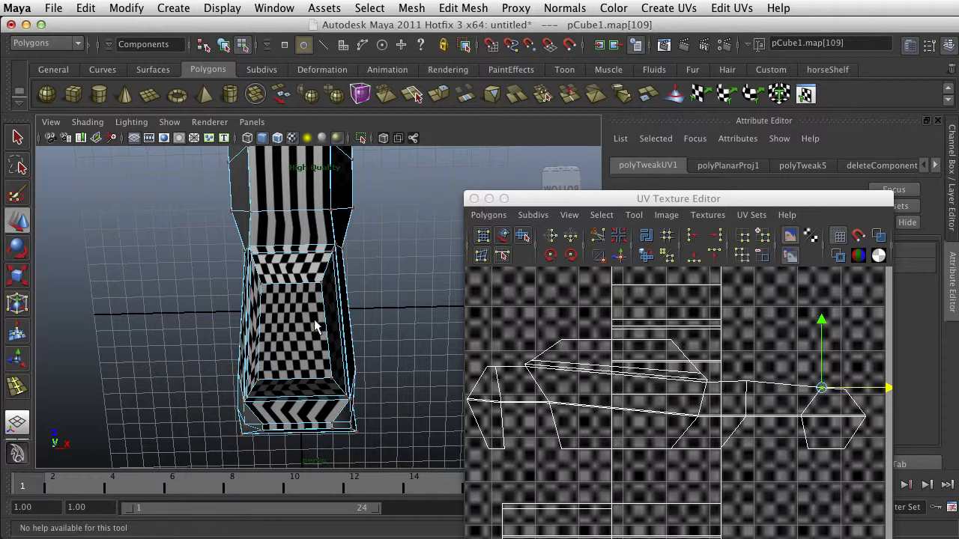
# Select the roof and hood faces along the car's top, leaving out the windshield
pyautogui.moveTo(314, 319); pyautogui.dragTo(321, 355, button='right')
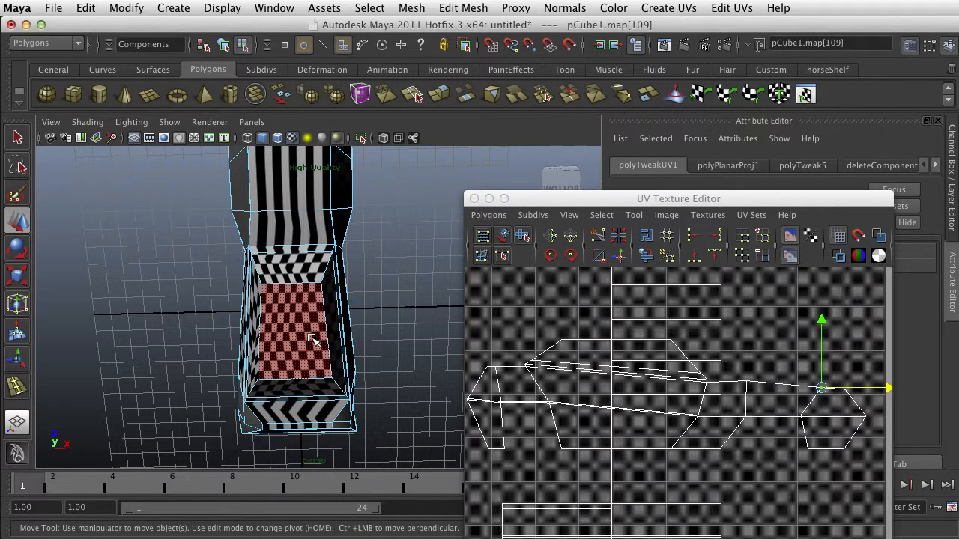
pyautogui.click(323, 279)
pyautogui.keyDown('alt'); pyautogui.moveTo(324, 279); pyautogui.dragTo(324, 304, button='middle'); pyautogui.keyUp('alt')
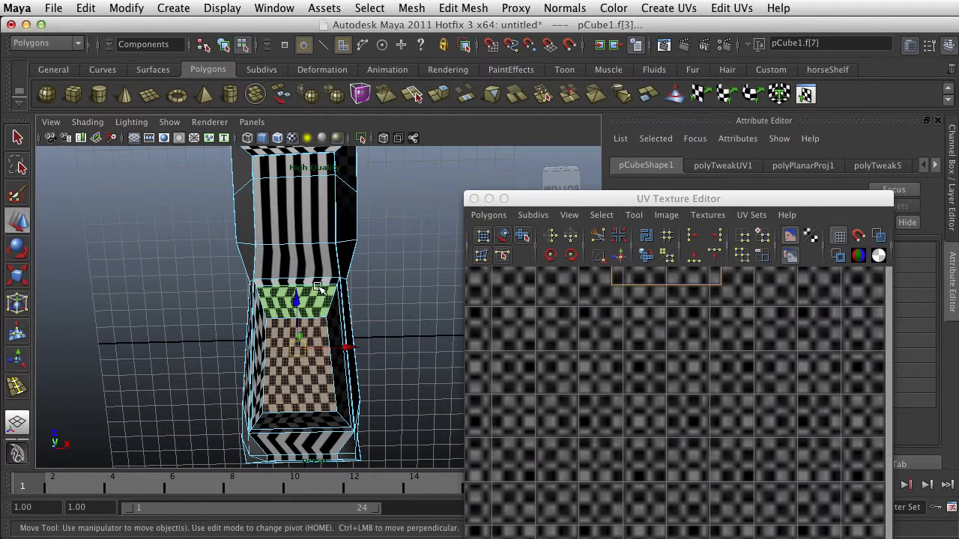
pyautogui.click(310, 222)
pyautogui.keyDown('alt'); pyautogui.moveTo(308, 216); pyautogui.dragTo(325, 298, button='middle'); pyautogui.keyUp('alt')
pyautogui.keyDown('shift'); pyautogui.click(332, 261); pyautogui.keyUp('shift')
pyautogui.keyDown('alt'); pyautogui.moveTo(331, 374); pyautogui.dragTo(347, 173, button='middle'); pyautogui.keyUp('alt')
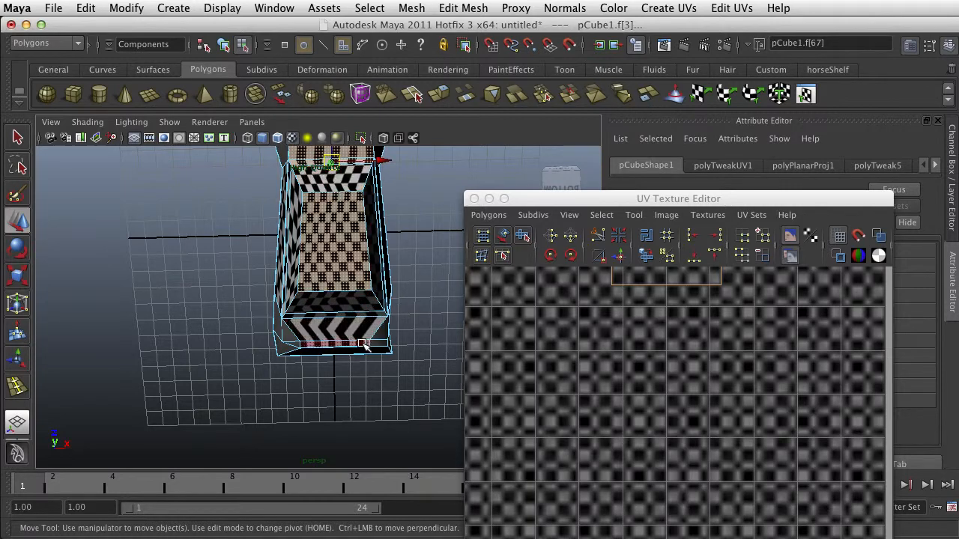
# Add the faces of the rear deck behind the roof, including its lower strip and both small corner faces, to the selection
pyautogui.keyDown('shift'); pyautogui.click(357, 323); pyautogui.keyUp('shift')
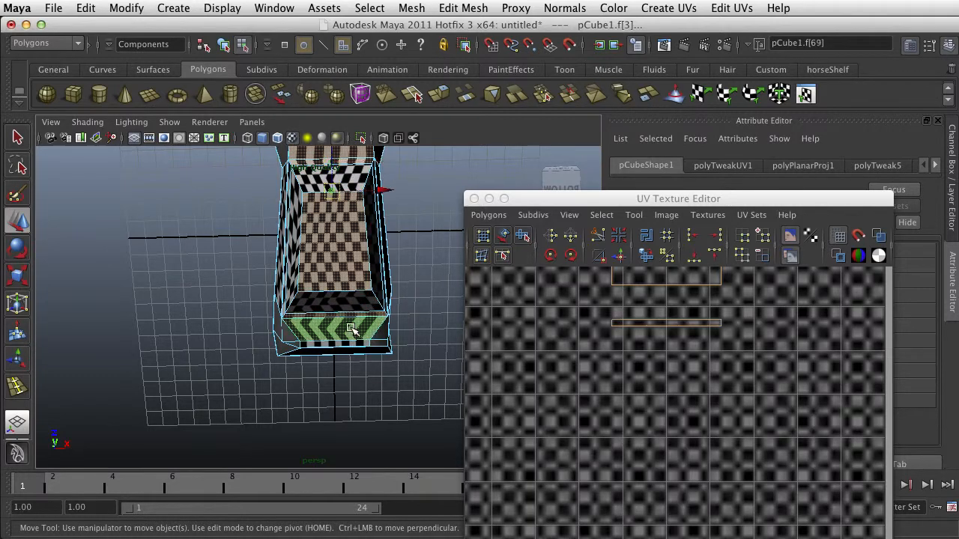
pyautogui.keyDown('alt'); pyautogui.moveTo(381, 336); pyautogui.dragTo(367, 310); pyautogui.keyUp('alt')
pyautogui.scroll(4, 368, 310)
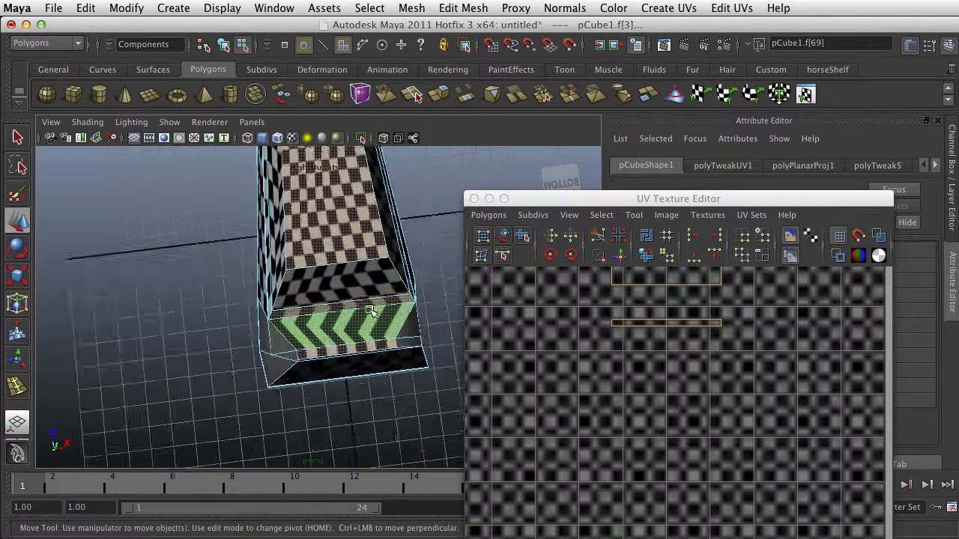
pyautogui.keyDown('alt'); pyautogui.moveTo(442, 322); pyautogui.dragTo(303, 317, button='middle'); pyautogui.keyUp('alt')
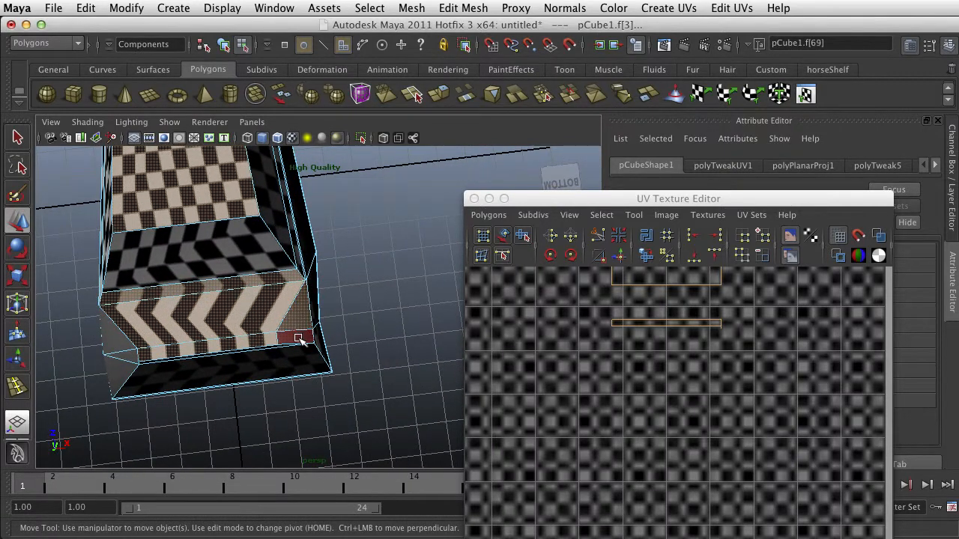
pyautogui.keyDown('alt'); pyautogui.moveTo(169, 328); pyautogui.dragTo(327, 305, button='middle'); pyautogui.keyUp('alt')
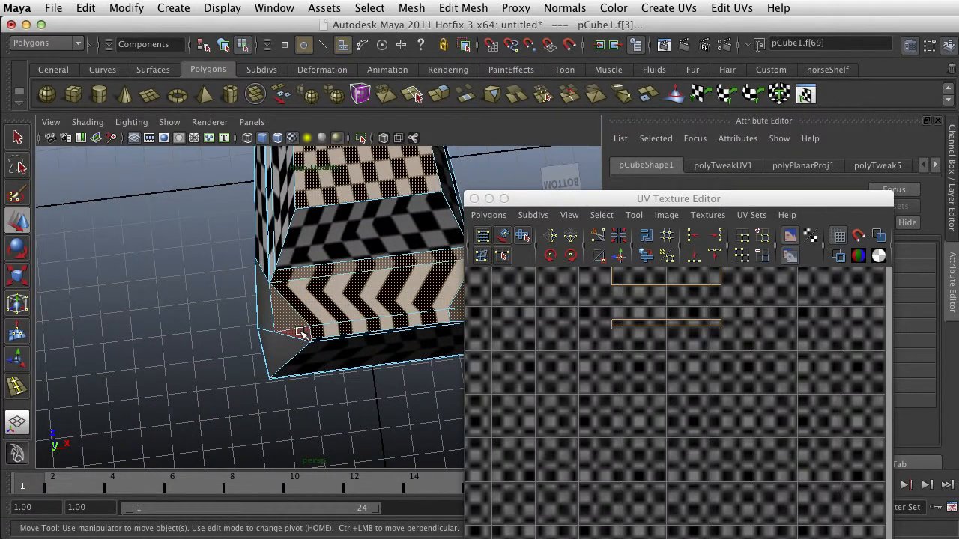
pyautogui.keyDown('alt'); pyautogui.moveTo(299, 332); pyautogui.dragTo(174, 365); pyautogui.keyUp('alt')
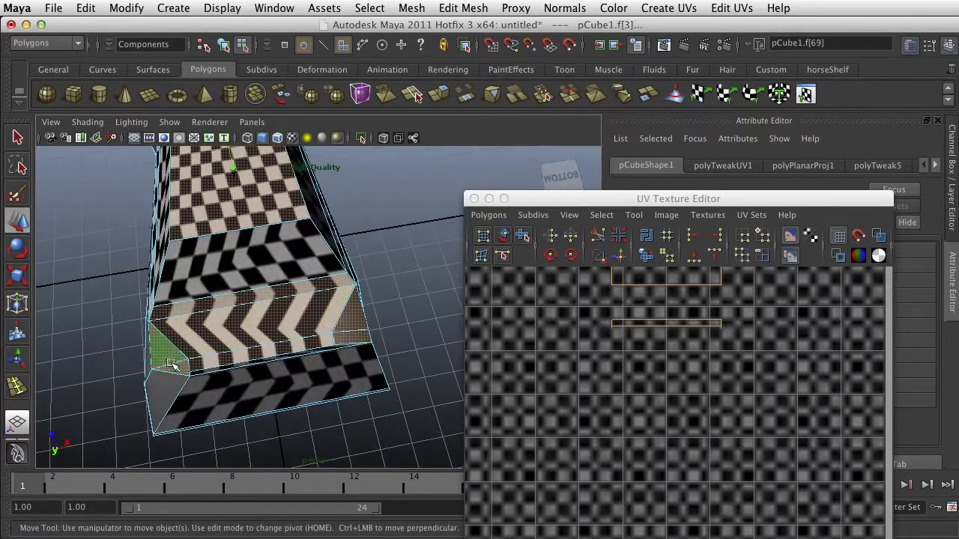
pyautogui.scroll(4, 304, 343)
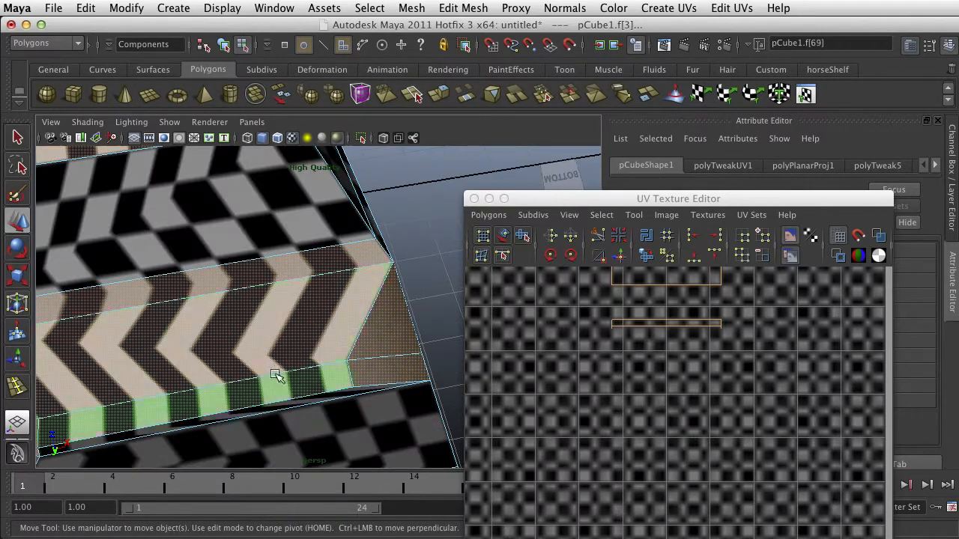
pyautogui.keyDown('shift'); pyautogui.click(255, 407); pyautogui.keyUp('shift')
# Planar map the selected top faces, projecting from the Y axis and fitting to the bounding box
pyautogui.scroll(-5, 315, 347)
pyautogui.keyDown('alt'); pyautogui.moveTo(315, 335); pyautogui.dragTo(293, 357); pyautogui.keyUp('alt')
pyautogui.scroll(-4, 309, 313)
pyautogui.keyDown('alt'); pyautogui.moveTo(313, 317); pyautogui.dragTo(341, 321); pyautogui.keyUp('alt')
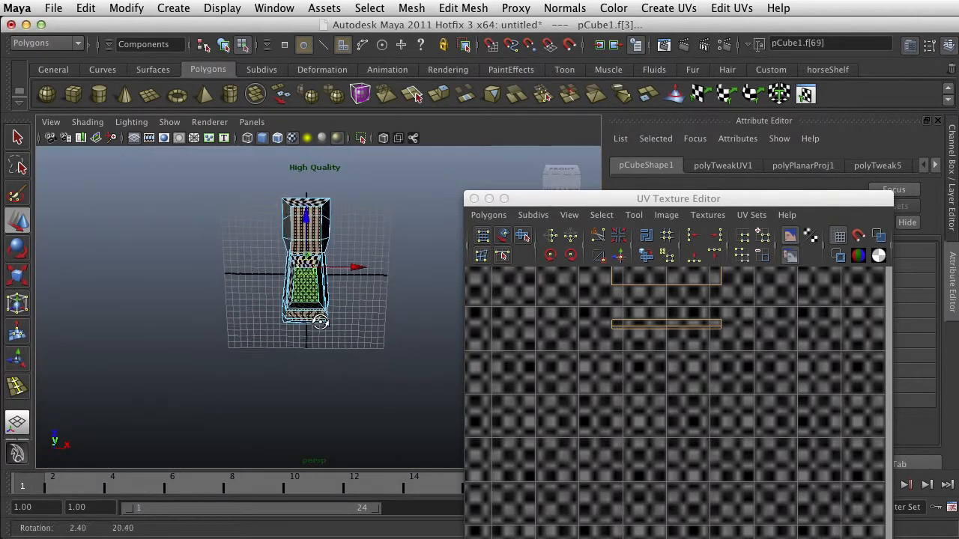
pyautogui.scroll(2, 344, 321)
pyautogui.scroll(5, 343, 319)
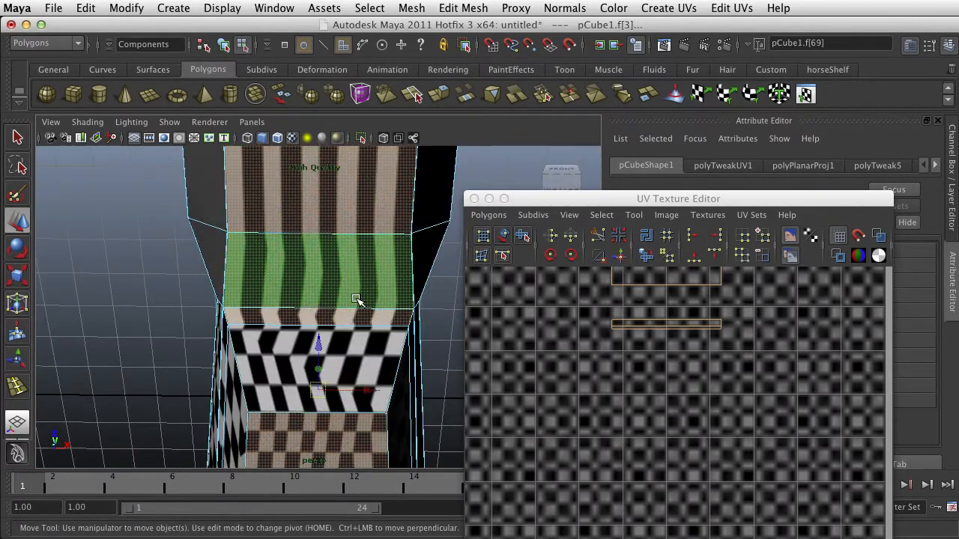
pyautogui.scroll(-4, 359, 330)
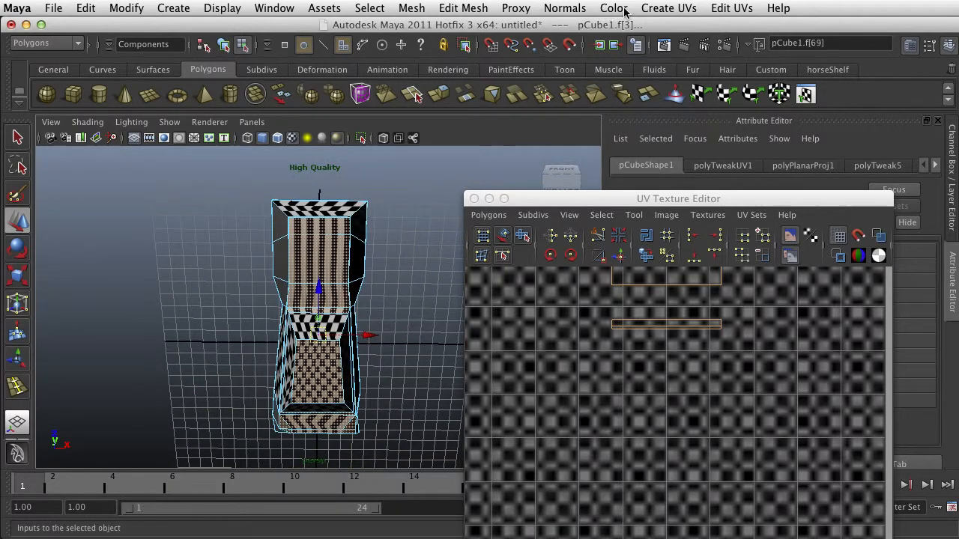
pyautogui.click(666, 9)
pyautogui.click(839, 33)
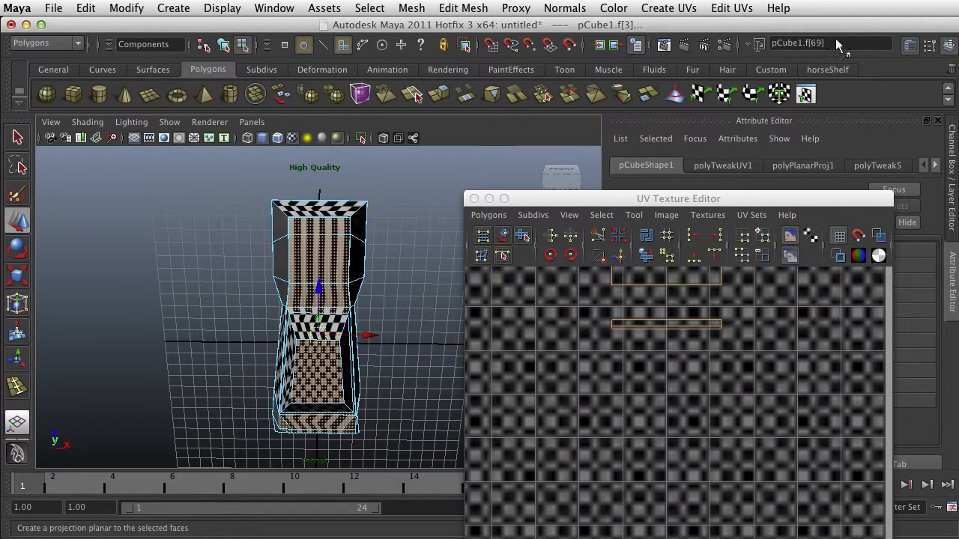
pyautogui.click(648, 182)
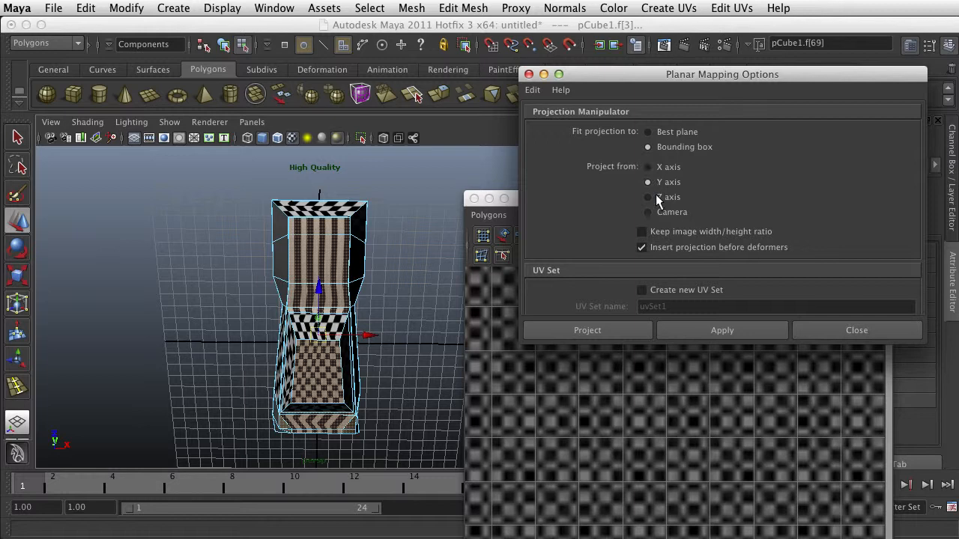
pyautogui.click(721, 330)
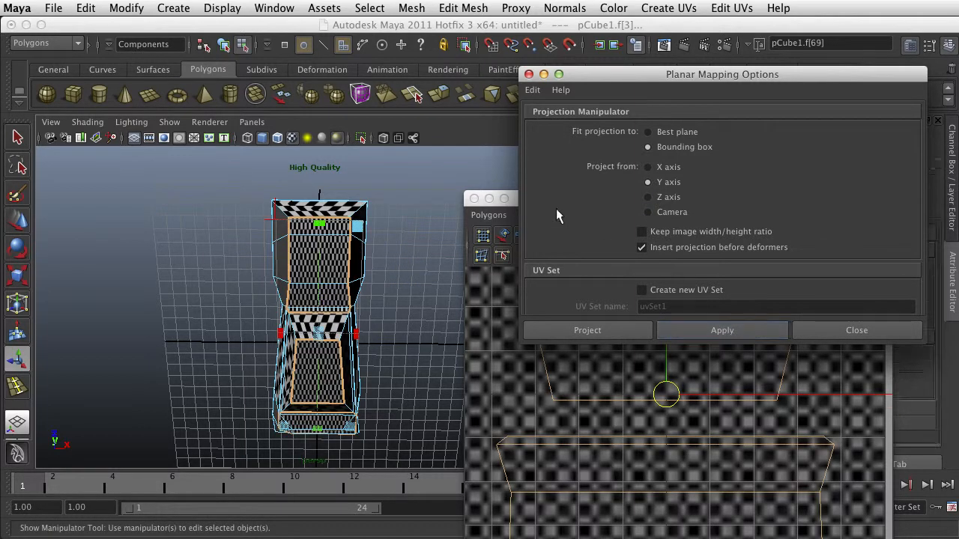
# Set the planar projection's width and height to 20 to even out the checker squares on the top faces
pyautogui.moveTo(582, 74); pyautogui.dragTo(958, 247)
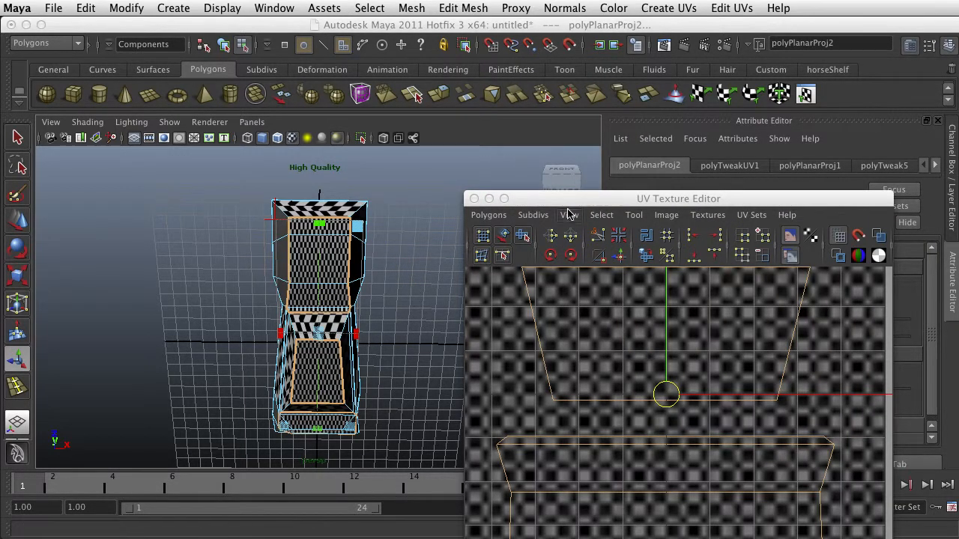
pyautogui.moveTo(563, 200); pyautogui.dragTo(958, 330)
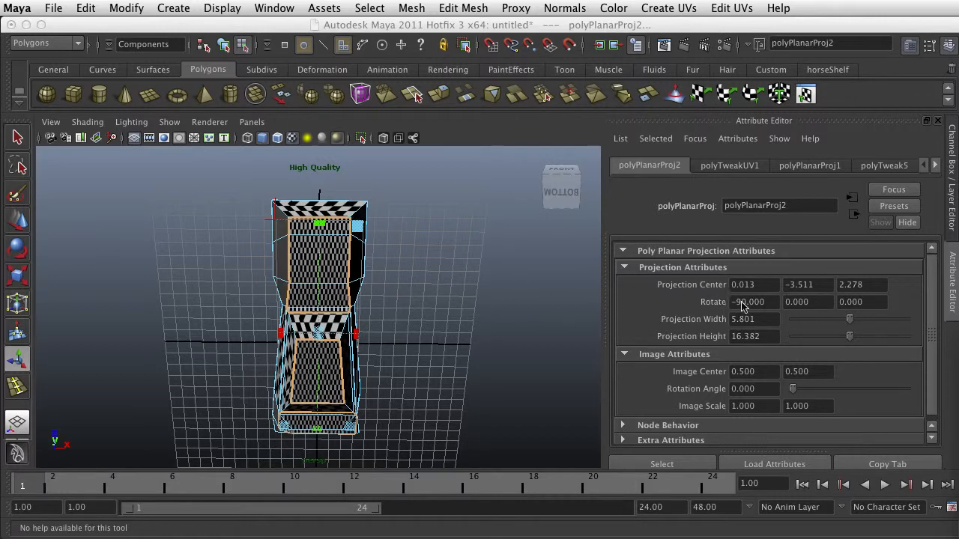
pyautogui.moveTo(769, 322); pyautogui.dragTo(704, 320)
pyautogui.write('20')
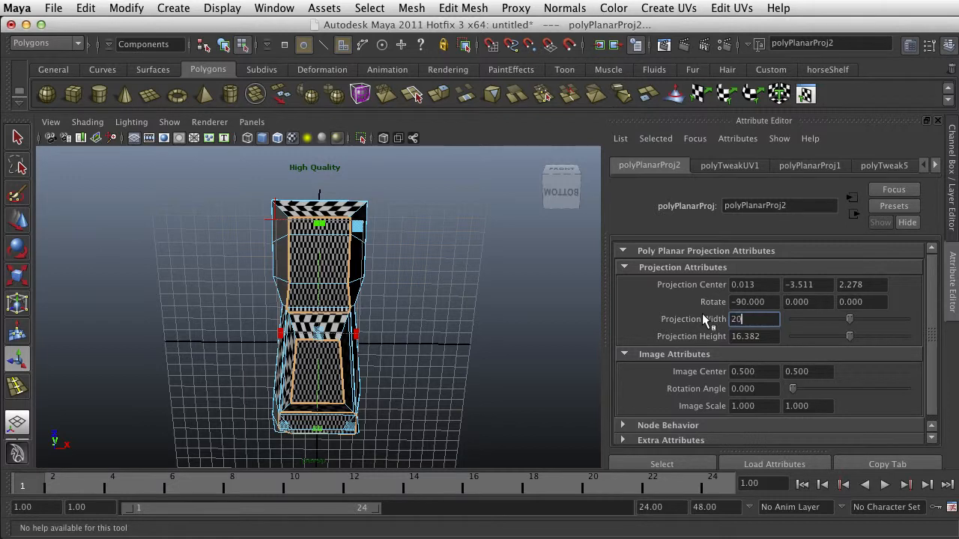
pyautogui.press('Tab')
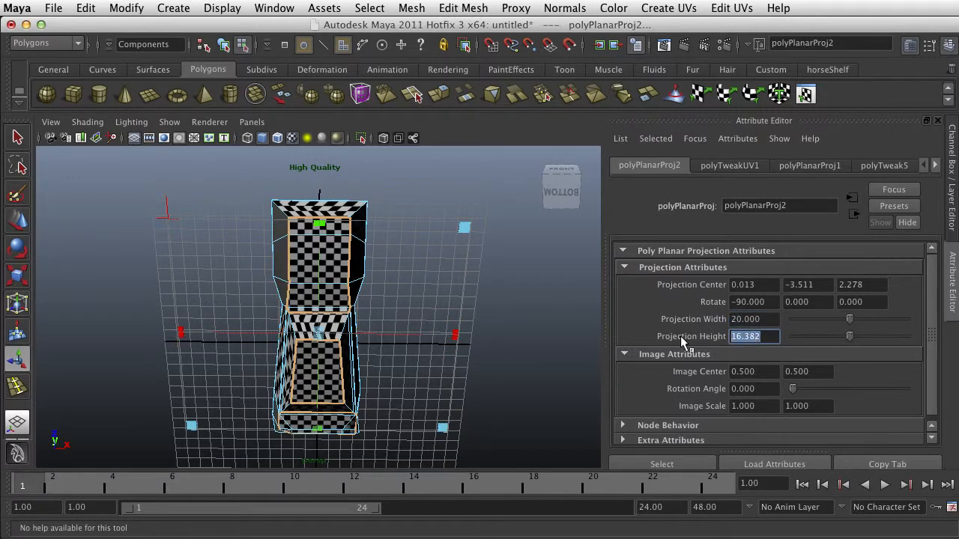
pyautogui.write('20')
pyautogui.press('Return')
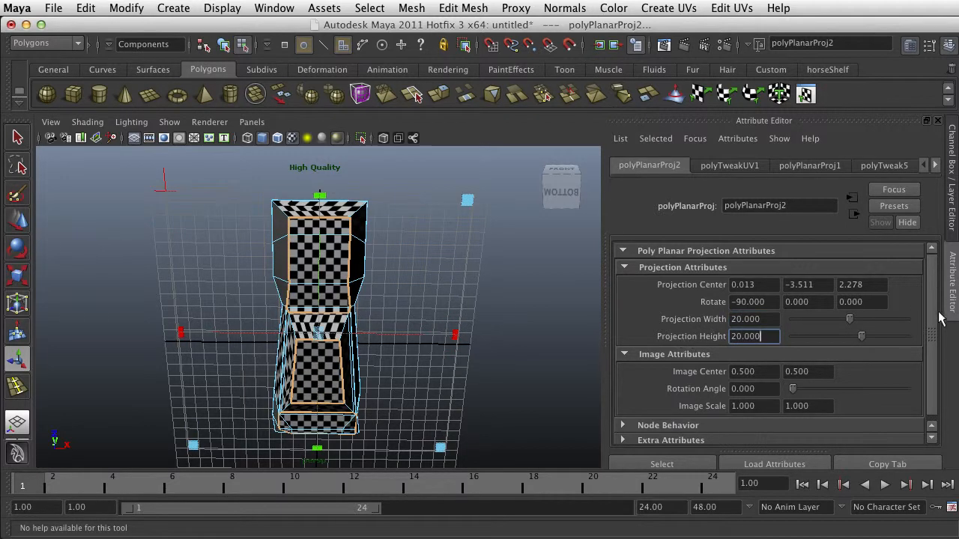
# Move the projected top UV shells sideways to the left edge of the texture square in the UV Texture Editor
pyautogui.moveTo(958, 382); pyautogui.dragTo(482, 122)
pyautogui.scroll(-5, 647, 364)
pyautogui.scroll(1, 654, 364)
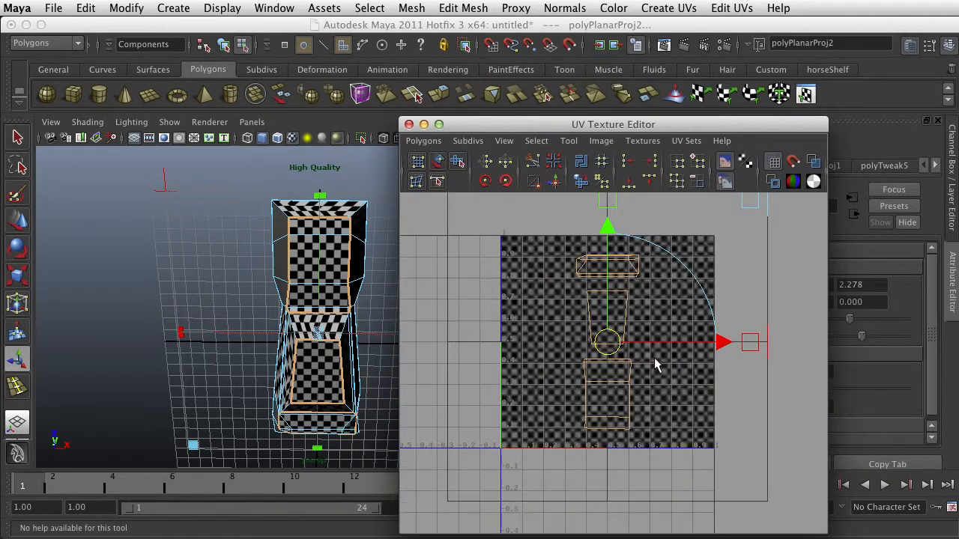
pyautogui.moveTo(724, 340); pyautogui.dragTo(648, 348)
pyautogui.click(770, 299)
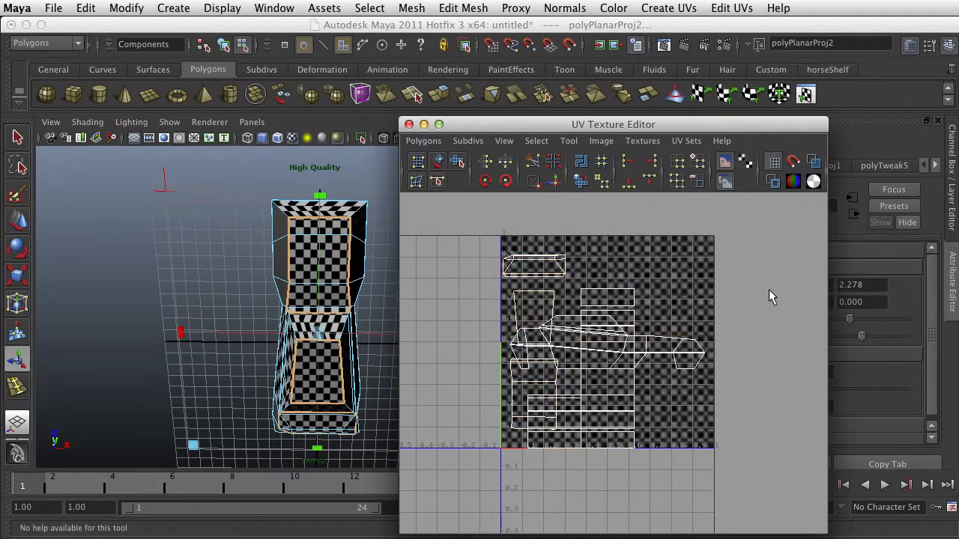
# Select the car side's UV shell with the Move UV Shell tool and move it down below the texture square
pyautogui.click(654, 341)
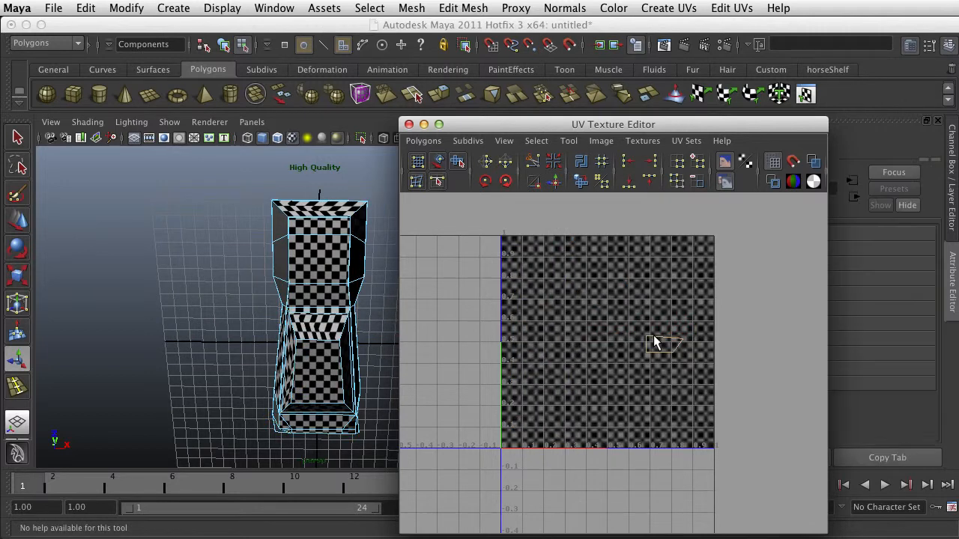
pyautogui.click(439, 163)
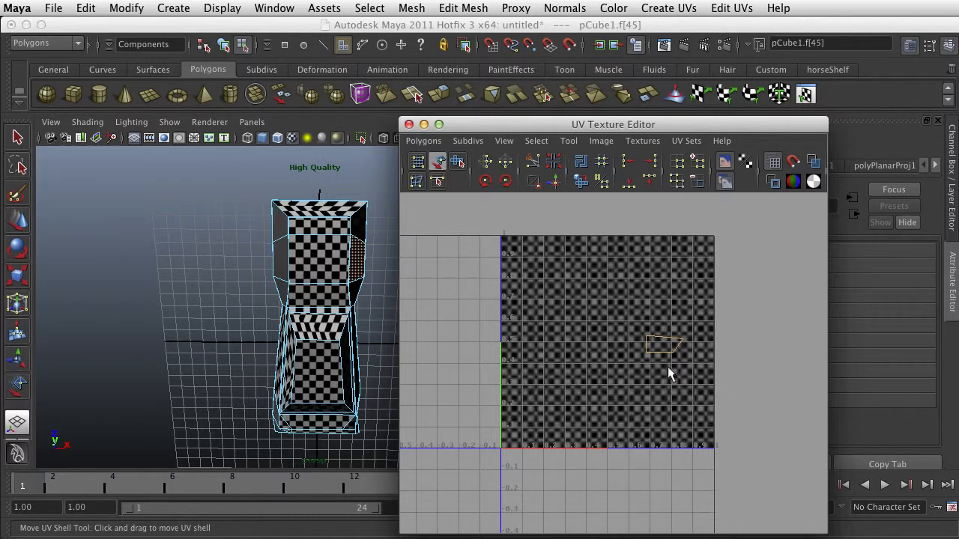
pyautogui.click(651, 347)
pyautogui.moveTo(605, 341); pyautogui.dragTo(610, 492)
pyautogui.keyDown('alt'); pyautogui.moveTo(610, 492); pyautogui.dragTo(659, 377, button='middle'); pyautogui.keyUp('alt')
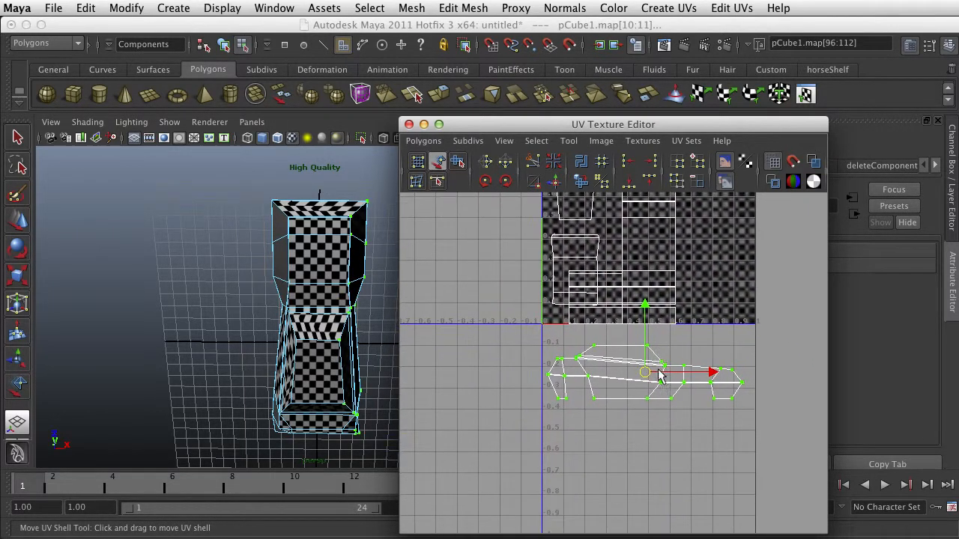
pyautogui.moveTo(659, 377); pyautogui.dragTo(651, 463)
pyautogui.scroll(-1, 674, 323)
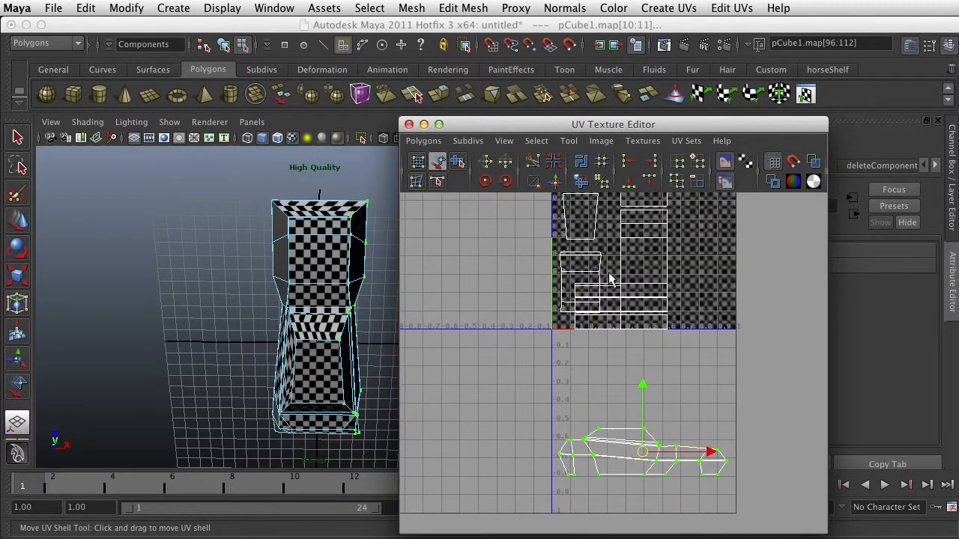
# Move the roof's UV shell just above the side shell and rotate it clockwise by roughly a quarter turn
pyautogui.click(589, 228)
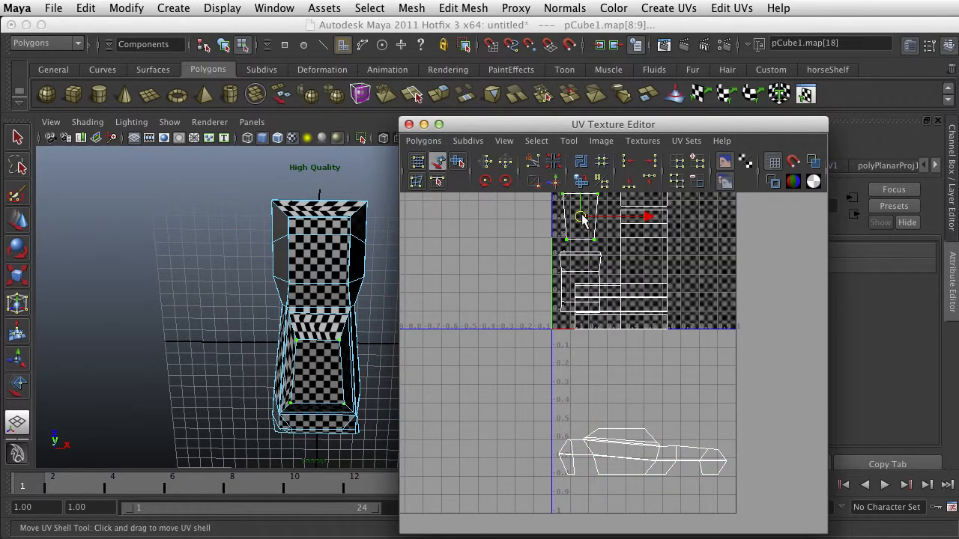
pyautogui.moveTo(583, 218); pyautogui.dragTo(594, 392)
pyautogui.press('e')
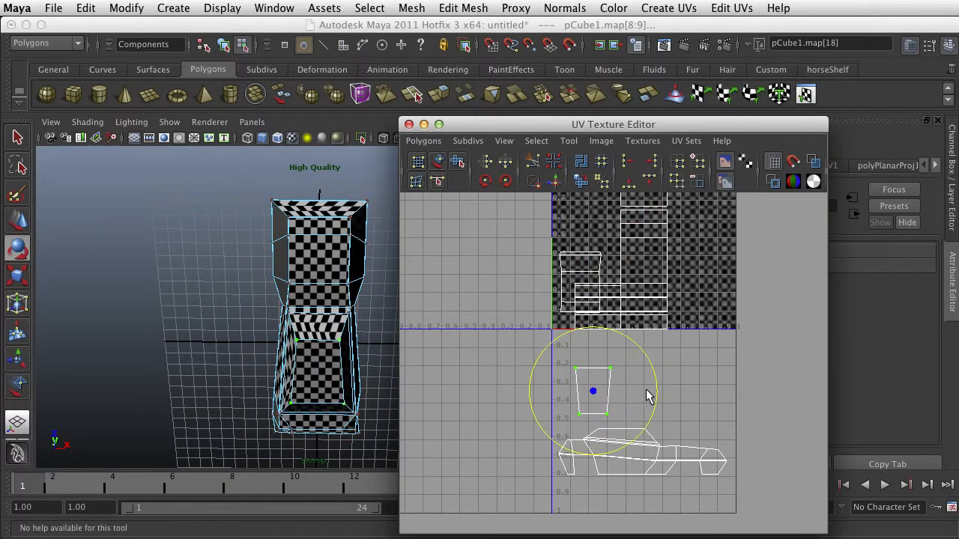
pyautogui.moveTo(654, 398); pyautogui.dragTo(601, 441)
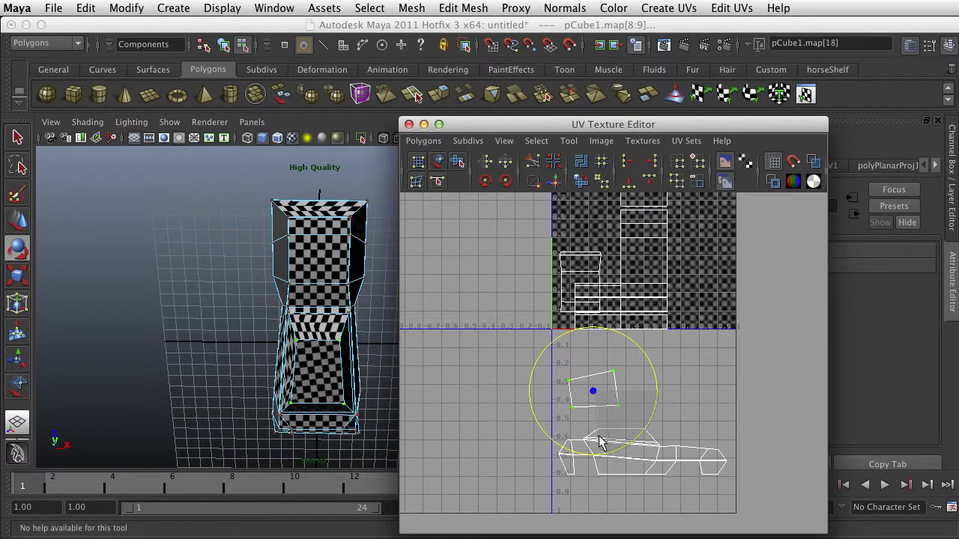
# Try to move and sew the roof shell to the side shell along their shared upper edge, and undo the sewing
pyautogui.moveTo(603, 412); pyautogui.dragTo(607, 385, button='right')
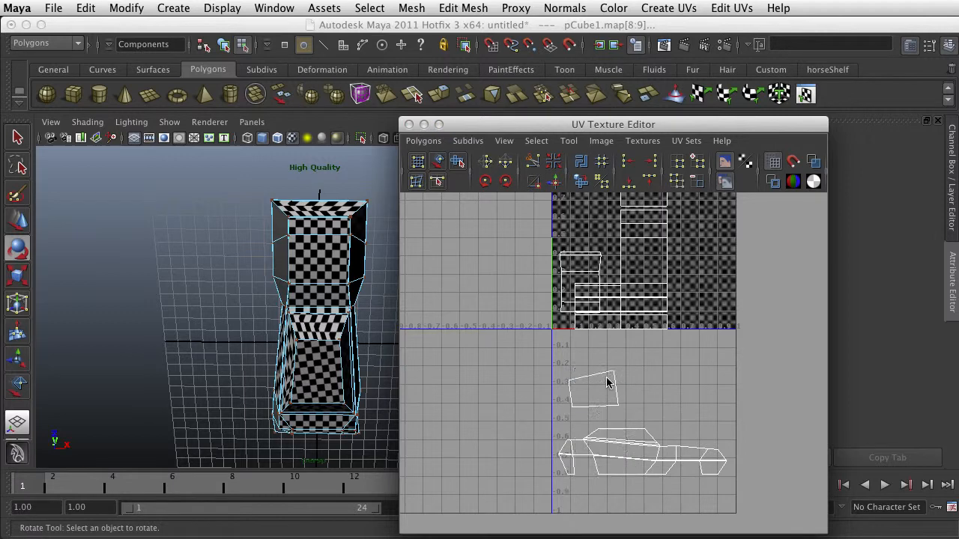
pyautogui.click(636, 428)
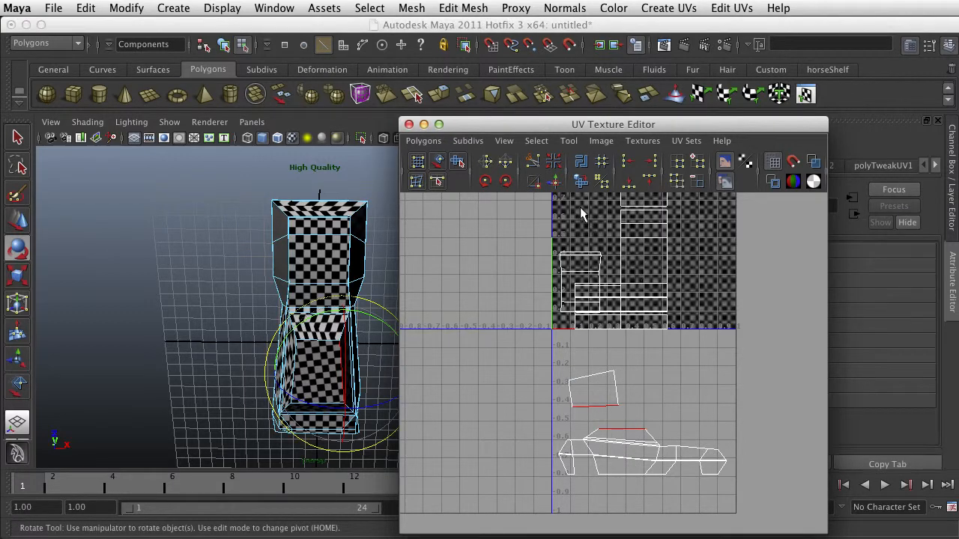
pyautogui.click(556, 186)
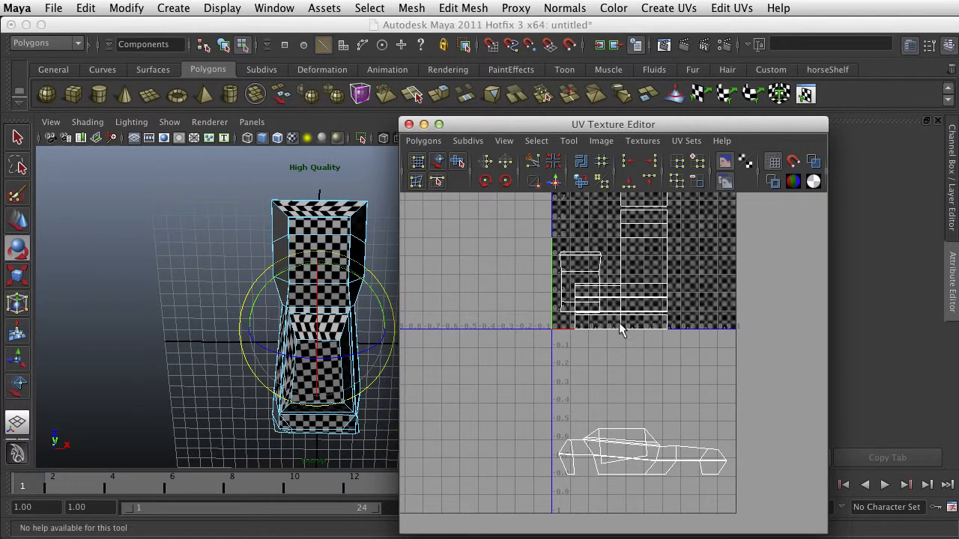
pyautogui.scroll(3, 659, 452)
pyautogui.keyDown('alt'); pyautogui.moveTo(659, 451); pyautogui.dragTo(662, 347, button='middle'); pyautogui.keyUp('alt')
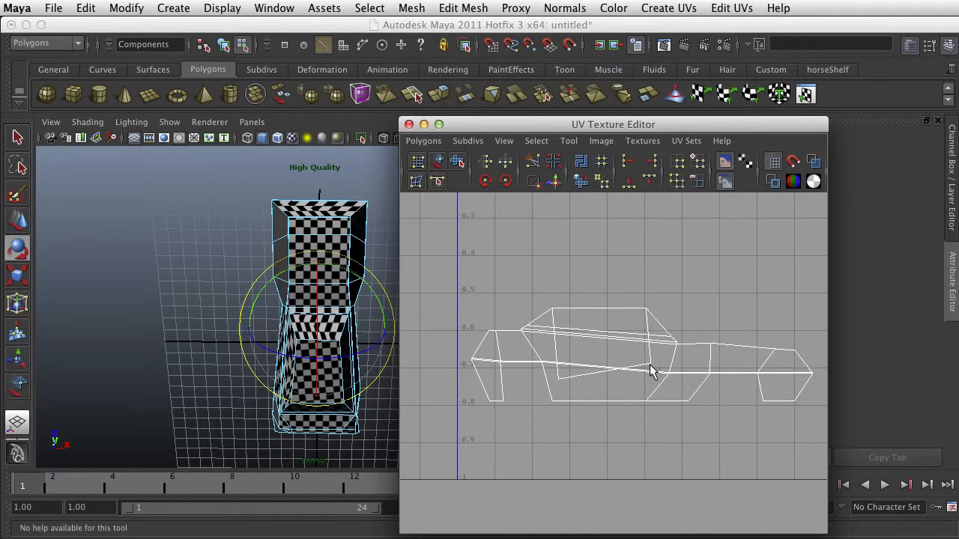
pyautogui.hotkey('ctrl', 'z')
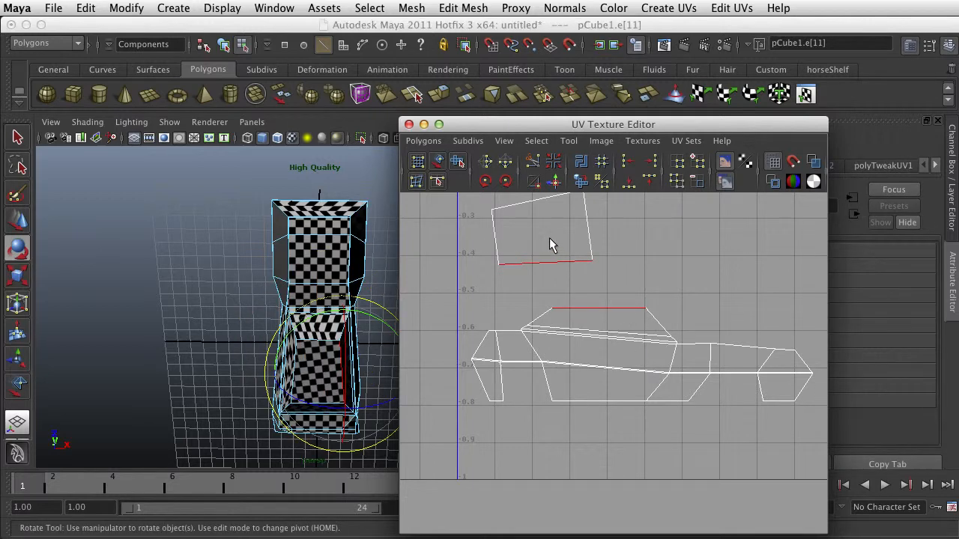
# Select the roof's UV shell with the Move UV Shell tool and flip it vertically
pyautogui.scroll(-2, 604, 271)
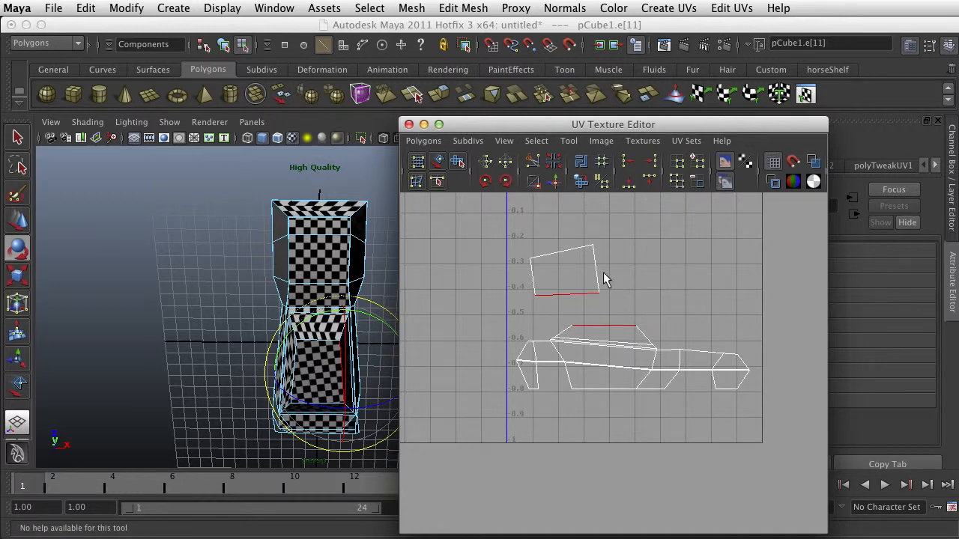
pyautogui.moveTo(591, 276); pyautogui.dragTo(642, 270, button='right')
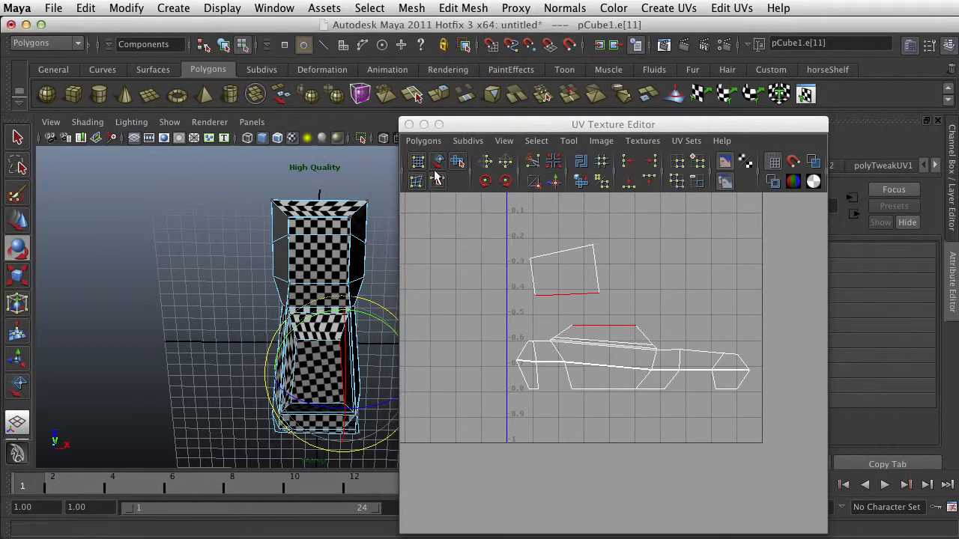
pyautogui.click(438, 161)
pyautogui.click(597, 267)
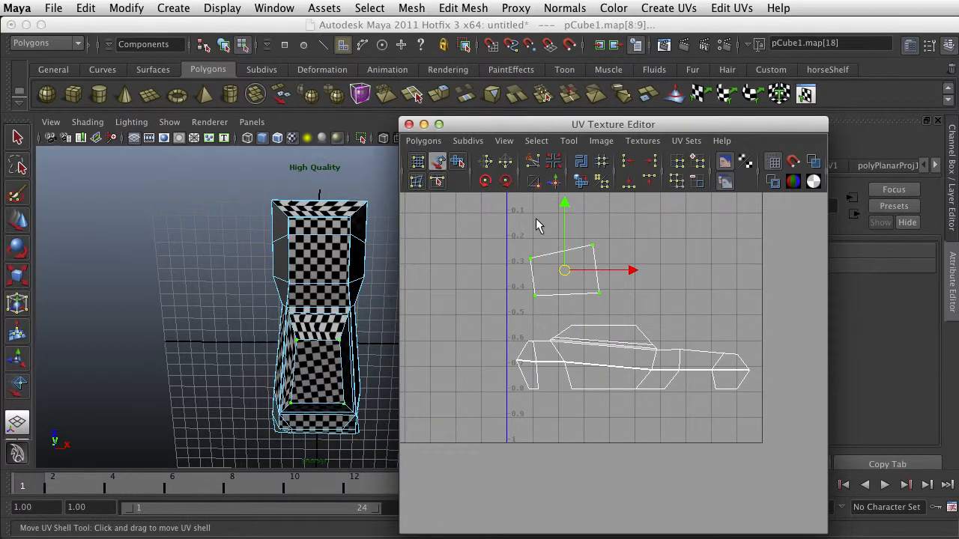
pyautogui.click(506, 168)
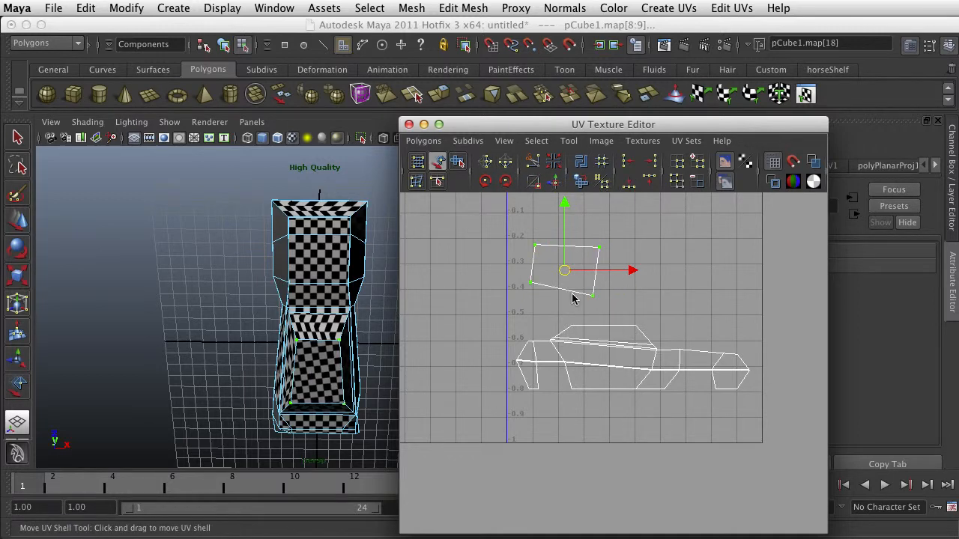
# Move and sew the roof's UV shell to the car side's shell along their shared upper edge
pyautogui.moveTo(571, 298); pyautogui.dragTo(572, 257, button='right')
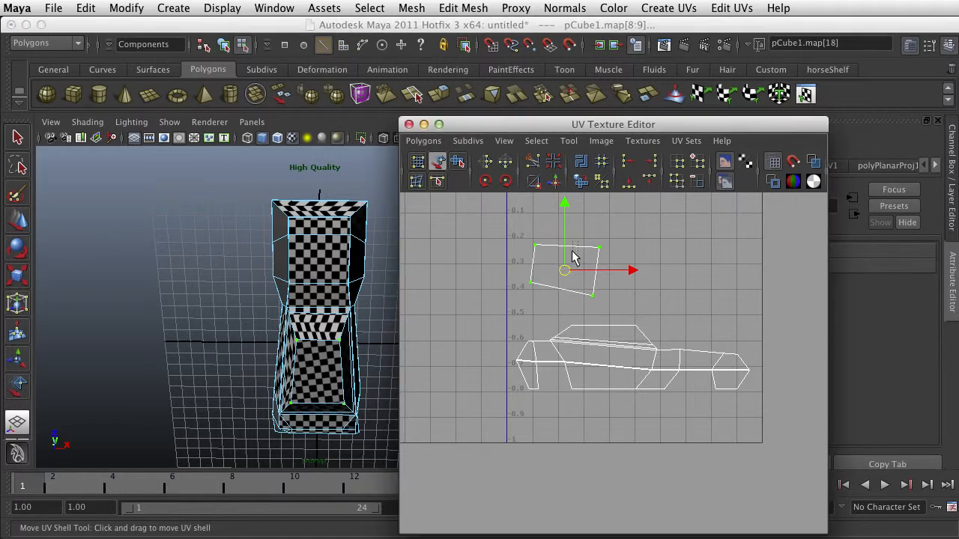
pyautogui.click(572, 259)
pyautogui.moveTo(615, 328); pyautogui.dragTo(618, 307, button='right')
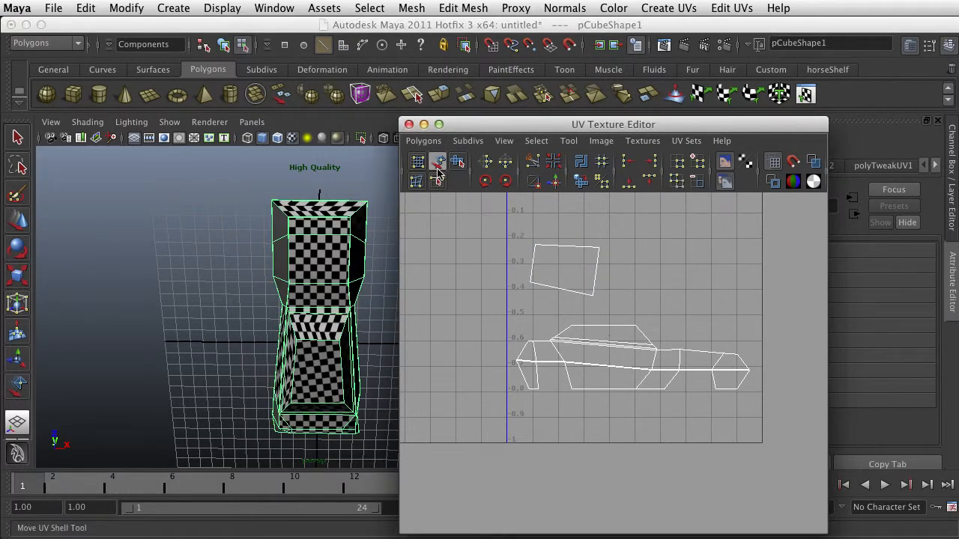
pyautogui.click(18, 140)
pyautogui.click(18, 140)
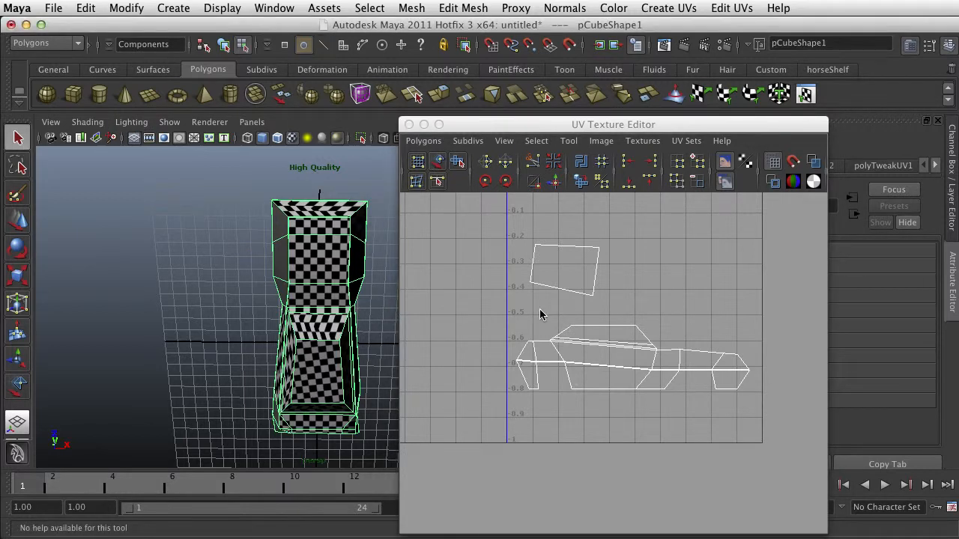
pyautogui.moveTo(613, 329); pyautogui.dragTo(616, 292, button='right')
pyautogui.click(601, 327)
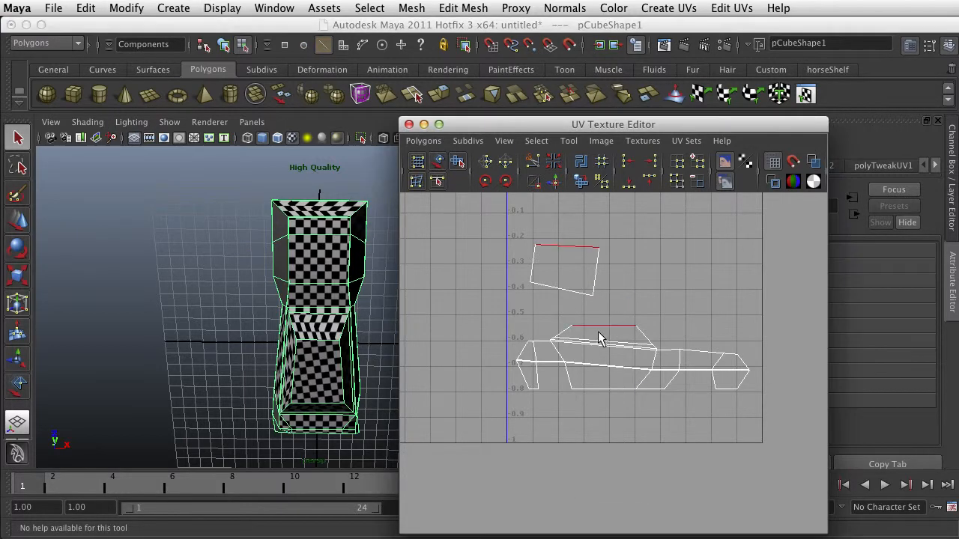
pyautogui.click(553, 181)
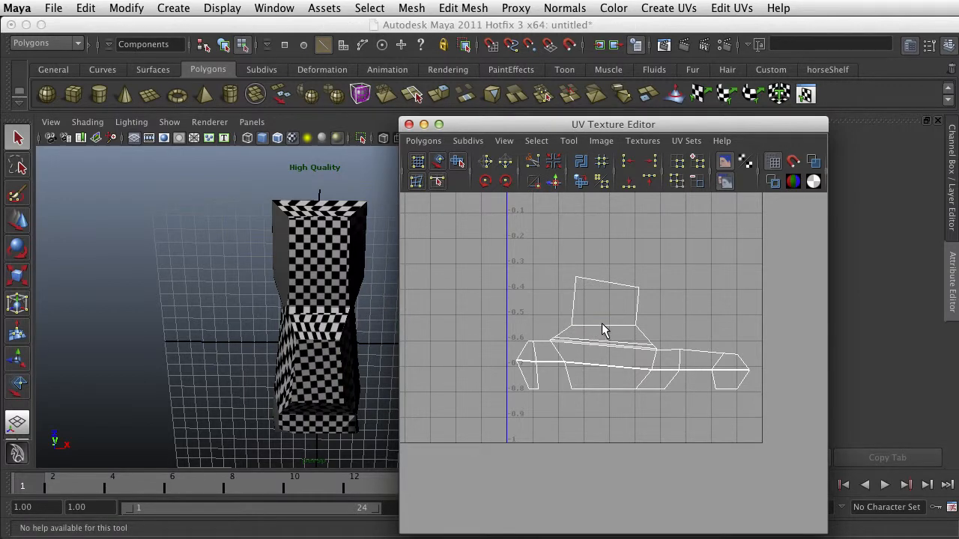
# Select the windshield face, turn the perspective view to face it, and planar map it projecting from the camera
pyautogui.click(638, 314)
pyautogui.click(337, 322)
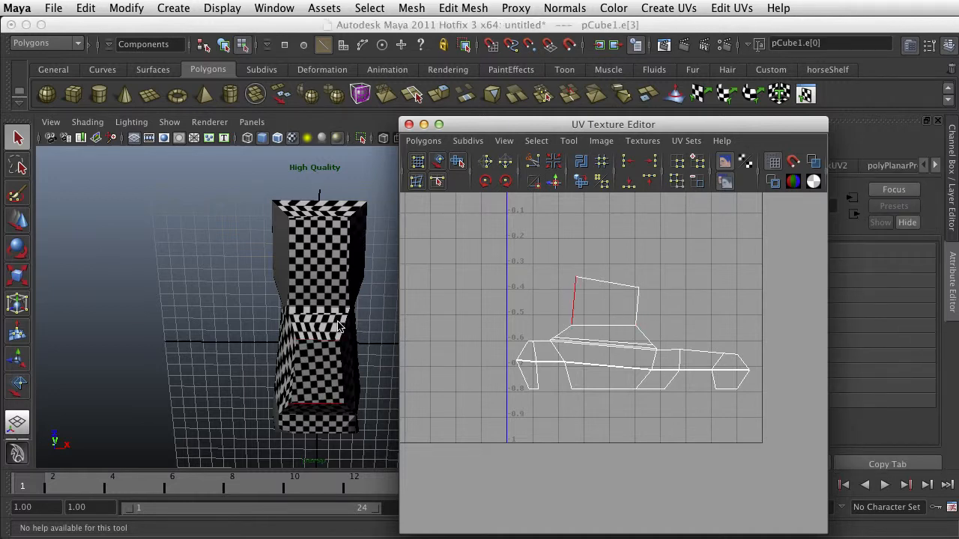
pyautogui.moveTo(333, 329); pyautogui.dragTo(335, 360, button='right')
pyautogui.click(322, 328)
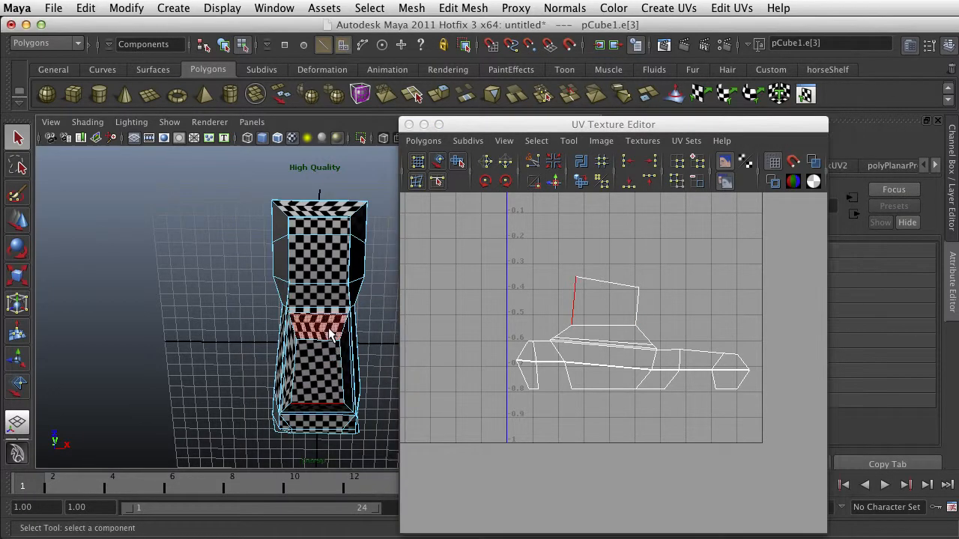
pyautogui.keyDown('alt'); pyautogui.moveTo(361, 365); pyautogui.dragTo(385, 310); pyautogui.keyUp('alt')
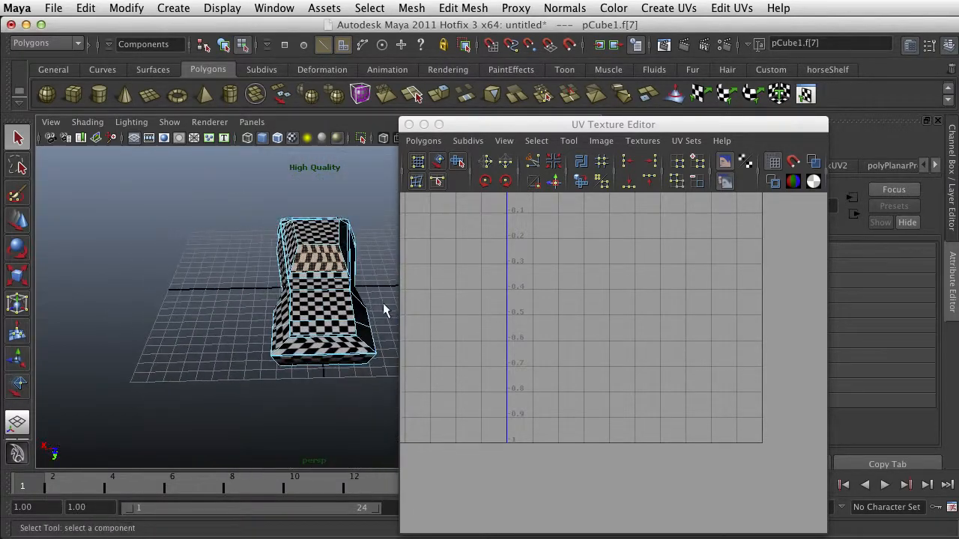
pyautogui.scroll(5, 374, 307)
pyautogui.keyDown('alt'); pyautogui.moveTo(367, 288); pyautogui.dragTo(318, 337, button='middle'); pyautogui.keyUp('alt')
pyautogui.keyDown('alt'); pyautogui.moveTo(318, 336); pyautogui.dragTo(297, 362); pyautogui.keyUp('alt')
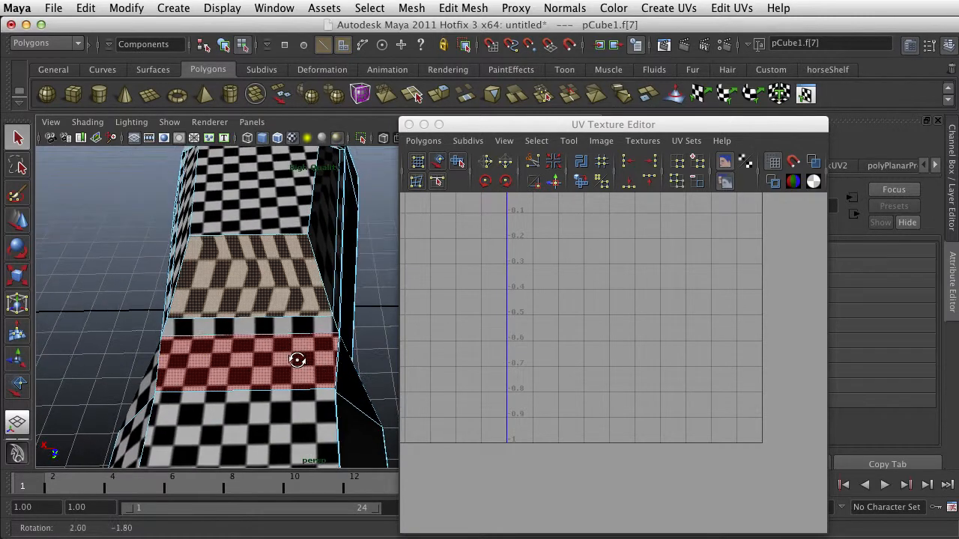
pyautogui.click(665, 9)
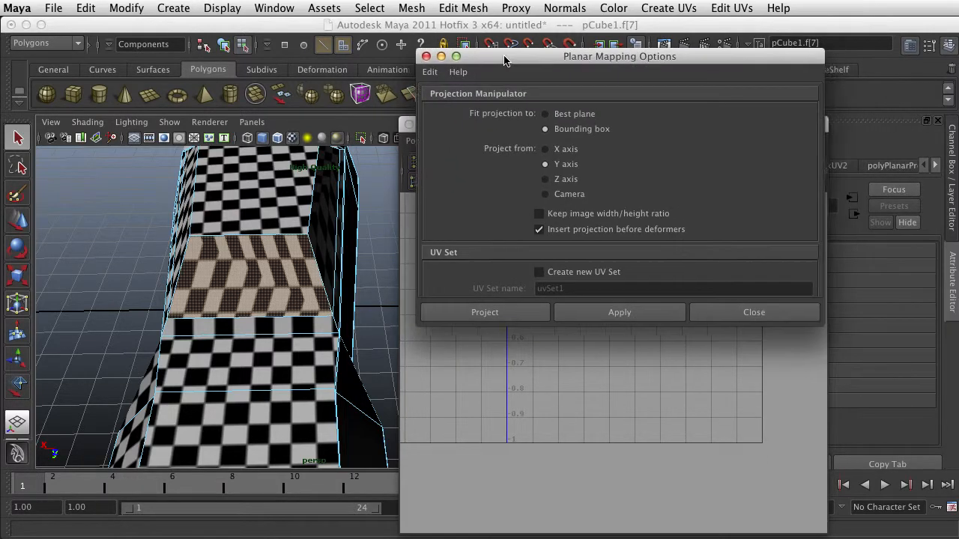
pyautogui.click(544, 195)
pyautogui.click(616, 313)
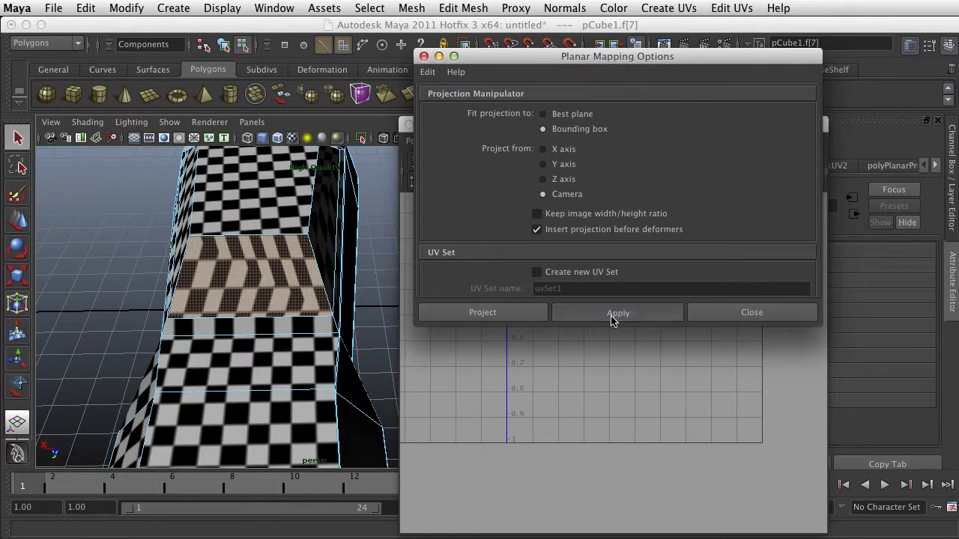
# Set the windshield projection's width and height to 20
pyautogui.moveTo(524, 62); pyautogui.dragTo(951, 284)
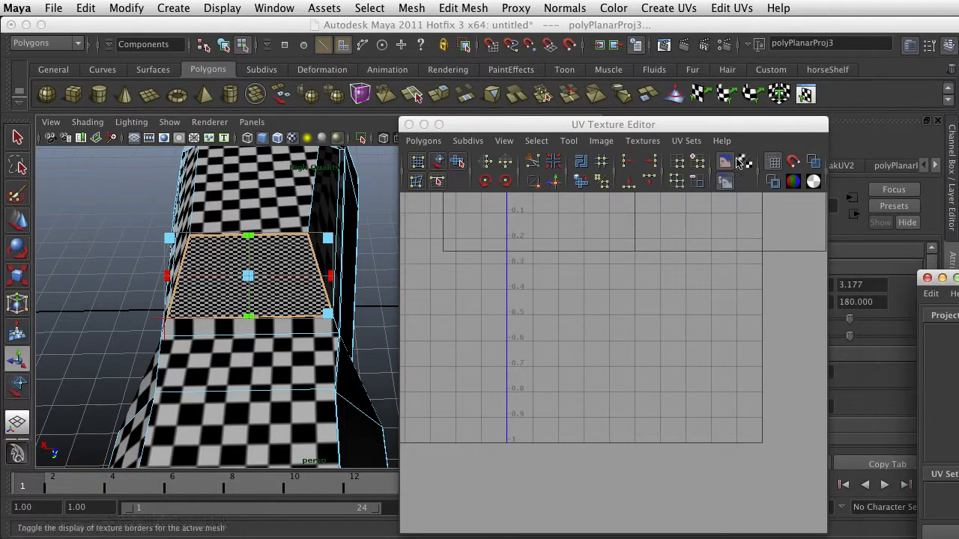
pyautogui.moveTo(620, 124); pyautogui.dragTo(570, 455)
pyautogui.moveTo(758, 323); pyautogui.dragTo(686, 315)
pyautogui.write('20')
pyautogui.moveTo(778, 334); pyautogui.dragTo(656, 337)
pyautogui.write('20')
pyautogui.press('Return')
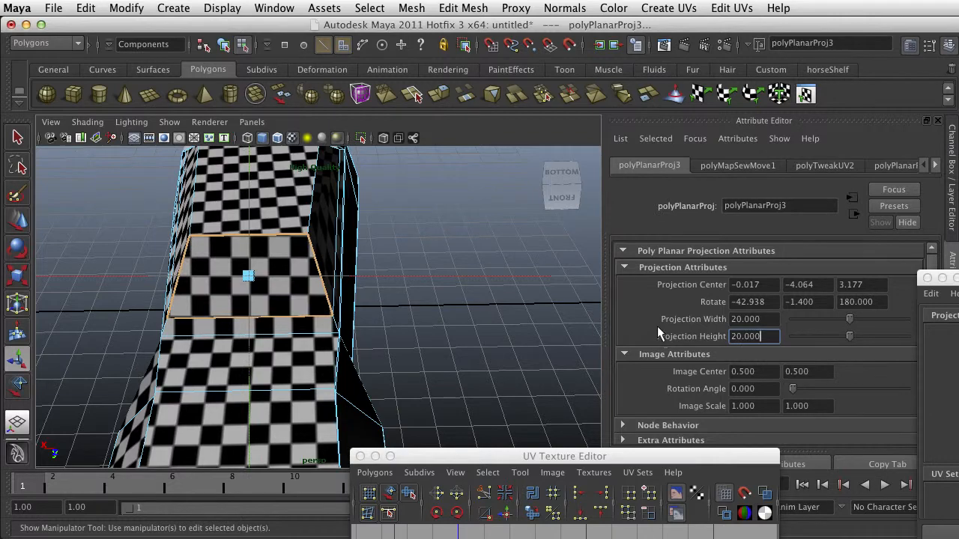
# Return to object mode and select the car body to display all its UV shells in the UV Texture Editor
pyautogui.moveTo(712, 461); pyautogui.dragTo(782, 83)
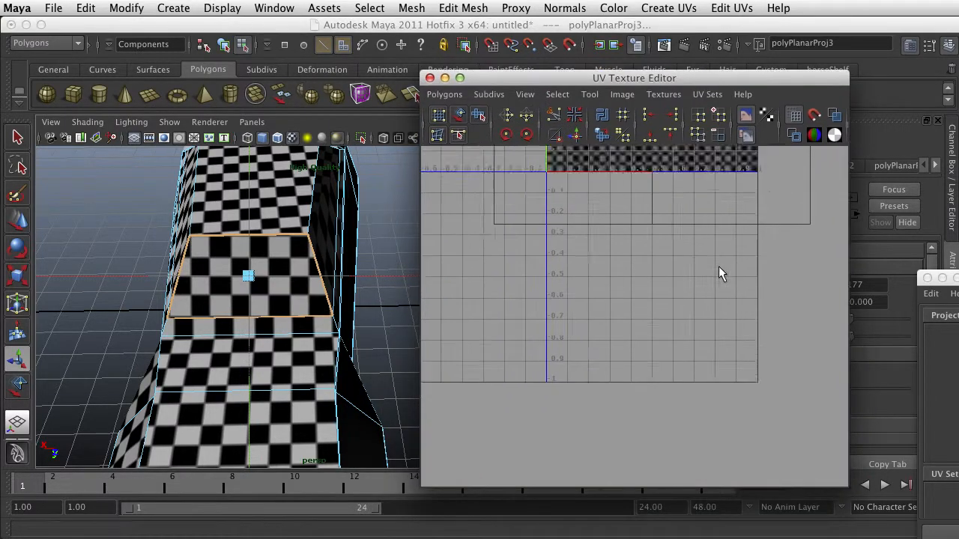
pyautogui.keyDown('alt'); pyautogui.moveTo(684, 256); pyautogui.dragTo(676, 323, button='middle'); pyautogui.keyUp('alt')
pyautogui.scroll(8, 674, 326)
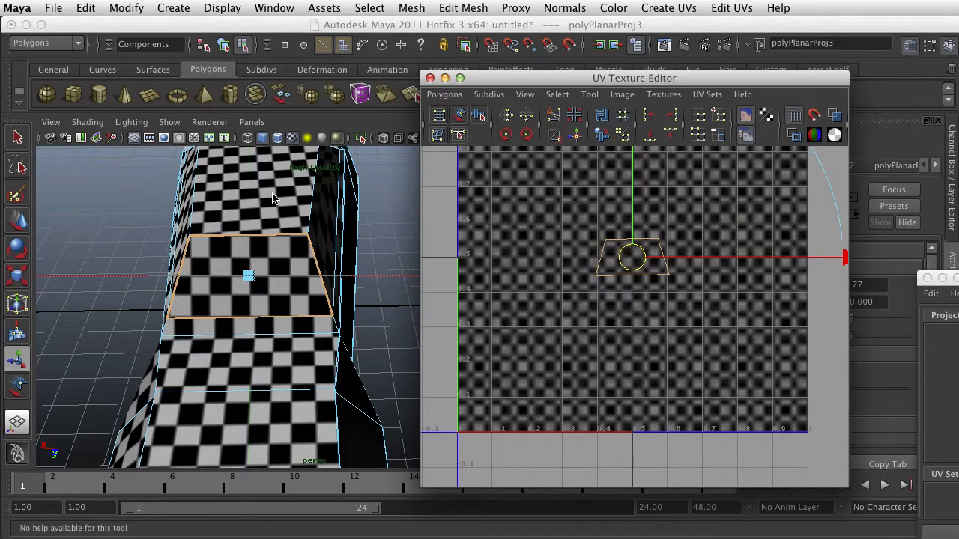
pyautogui.press('t')
pyautogui.moveTo(306, 198); pyautogui.dragTo(353, 179, button='right')
pyautogui.click(246, 278)
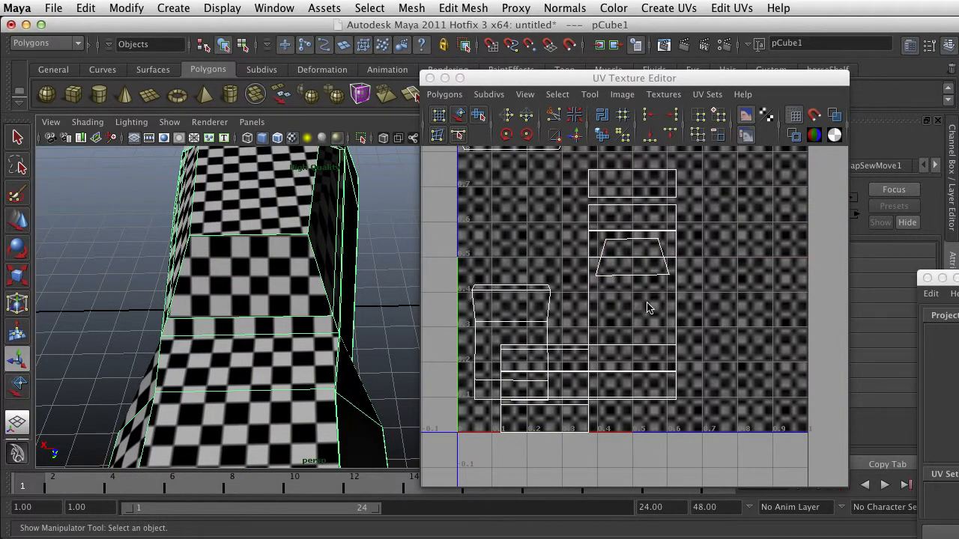
pyautogui.scroll(-4, 648, 308)
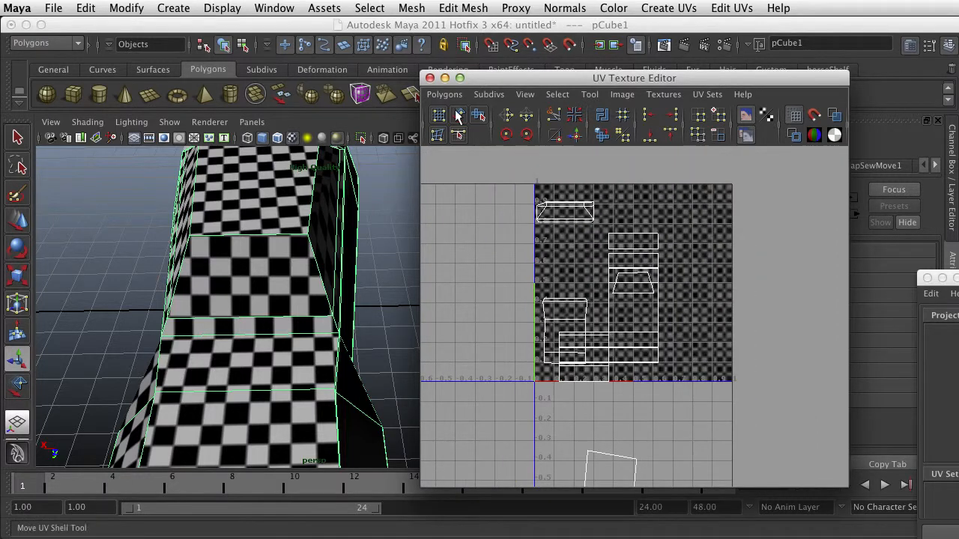
# Move the overlapping double-rectangle UV shell aside and the windshield's shell below the texture square, beside the roof shell
pyautogui.click(458, 116)
pyautogui.click(644, 294)
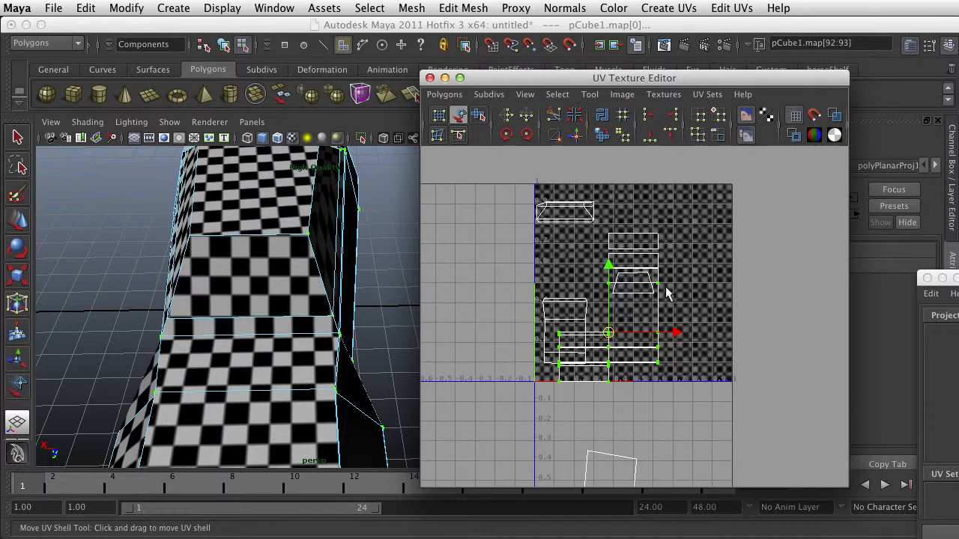
pyautogui.click(647, 277)
pyautogui.moveTo(642, 263); pyautogui.dragTo(706, 263)
pyautogui.click(638, 274)
pyautogui.moveTo(637, 288); pyautogui.dragTo(656, 459)
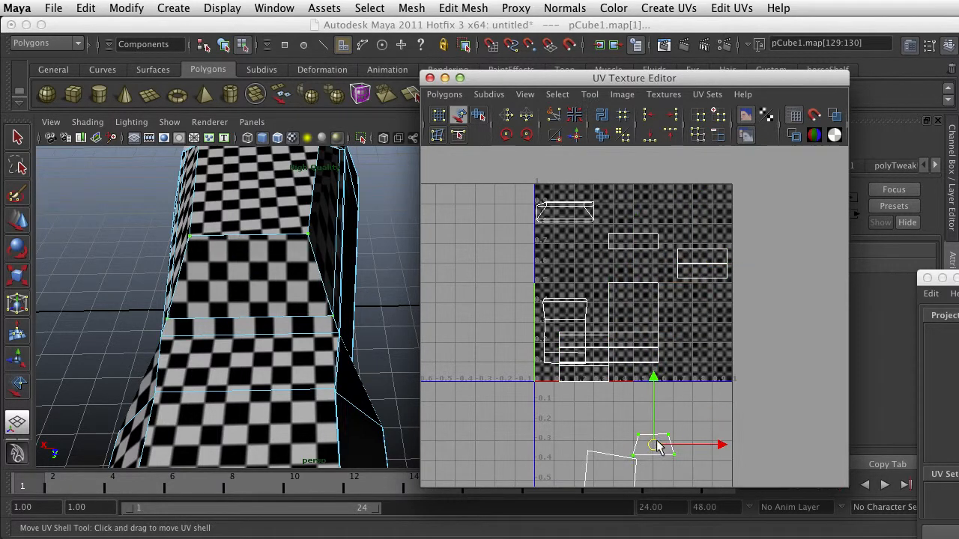
pyautogui.keyDown('alt'); pyautogui.moveTo(656, 460); pyautogui.dragTo(677, 289, button='middle'); pyautogui.keyUp('alt')
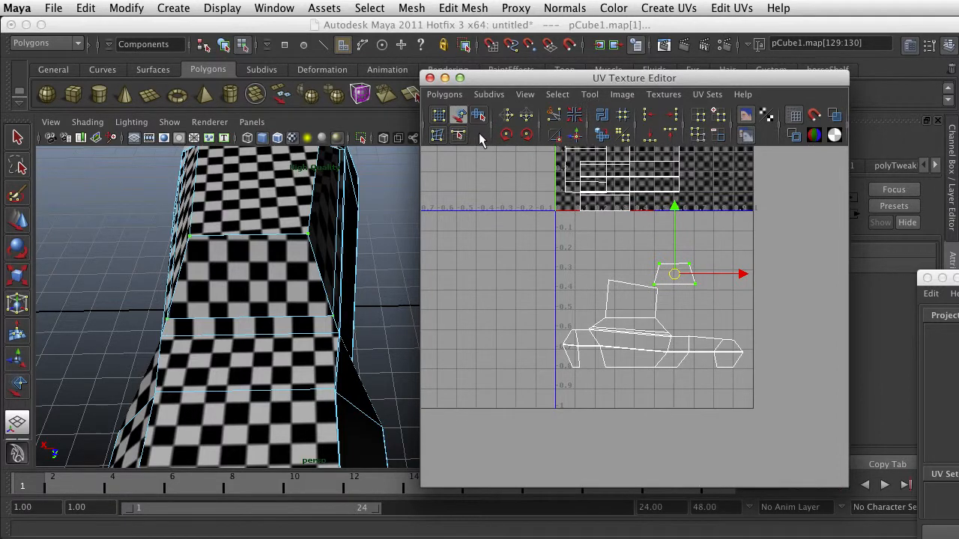
# Move and sew the windshield's UV shell to the roof's shell along their shared edge
pyautogui.moveTo(680, 267); pyautogui.dragTo(680, 260, button='right')
pyautogui.click(672, 270)
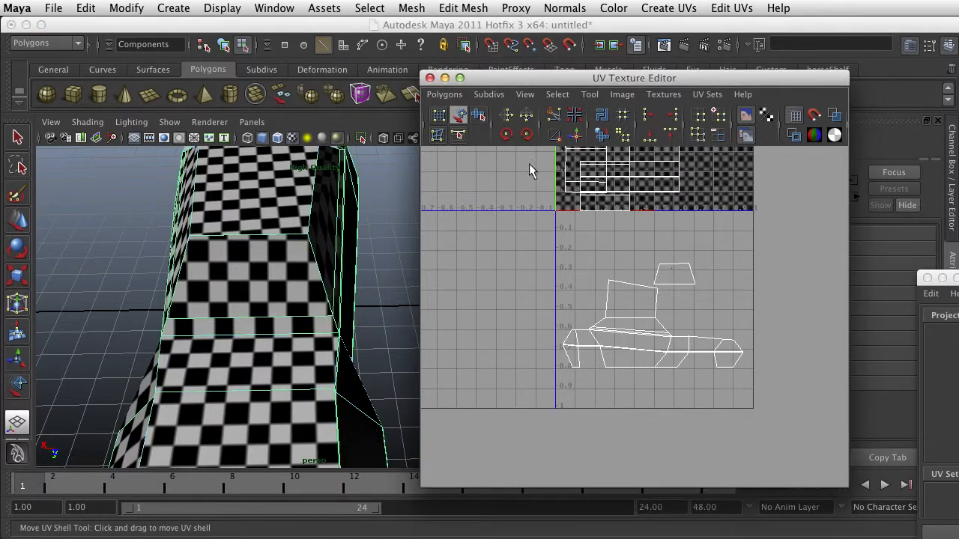
pyautogui.click(19, 137)
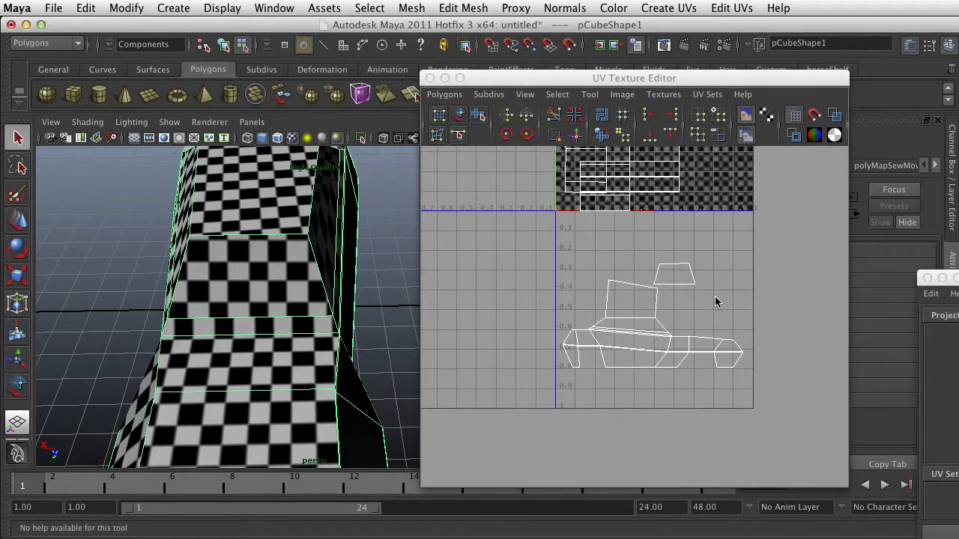
pyautogui.moveTo(670, 271); pyautogui.dragTo(676, 265, button='right')
pyautogui.click(674, 264)
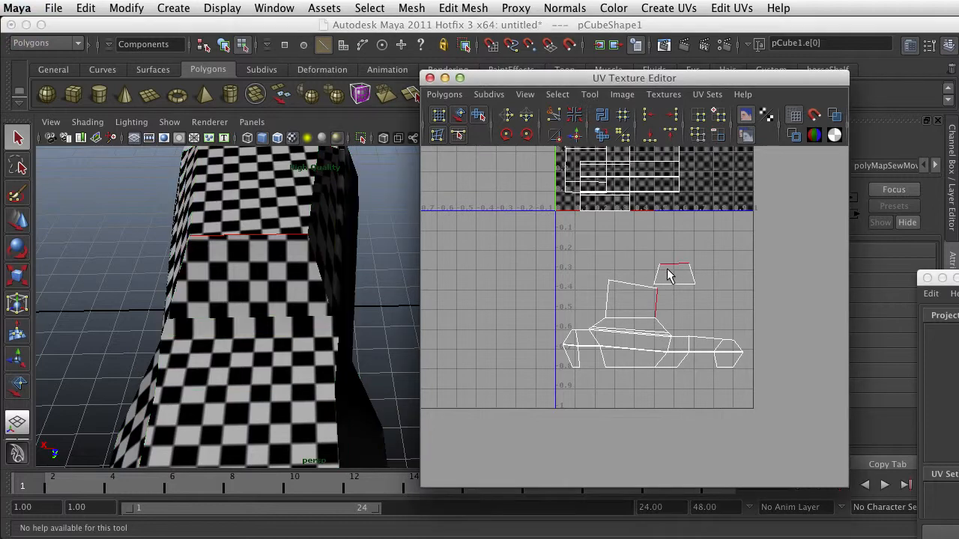
pyautogui.click(575, 135)
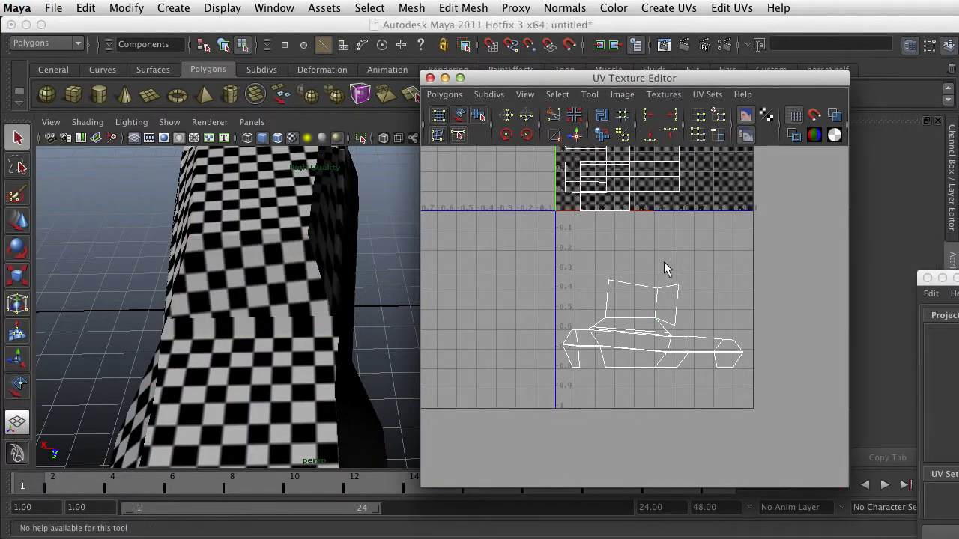
# Examine the checker pattern across the car's roof, windshield, hood and side from several angles
pyautogui.scroll(-3, 336, 301)
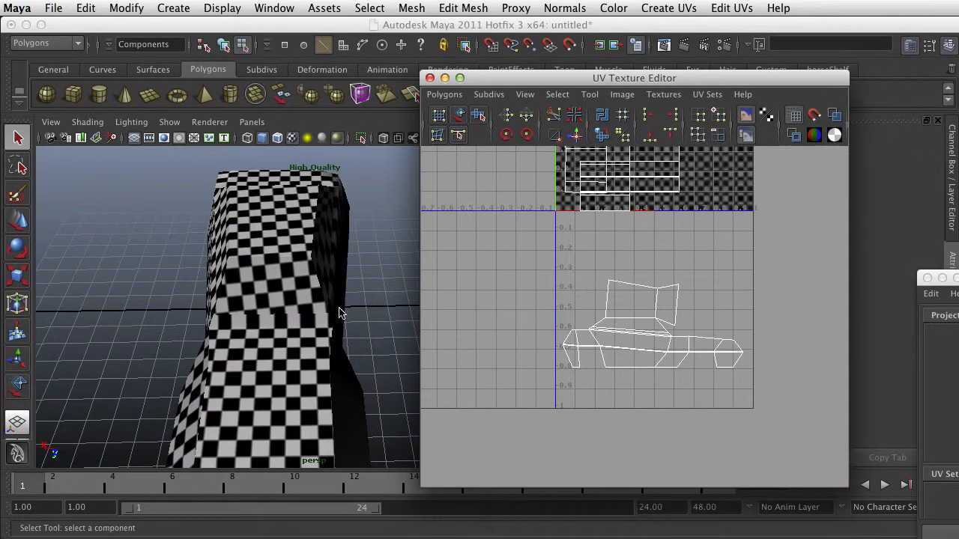
pyautogui.keyDown('alt'); pyautogui.moveTo(339, 313); pyautogui.dragTo(232, 271); pyautogui.keyUp('alt')
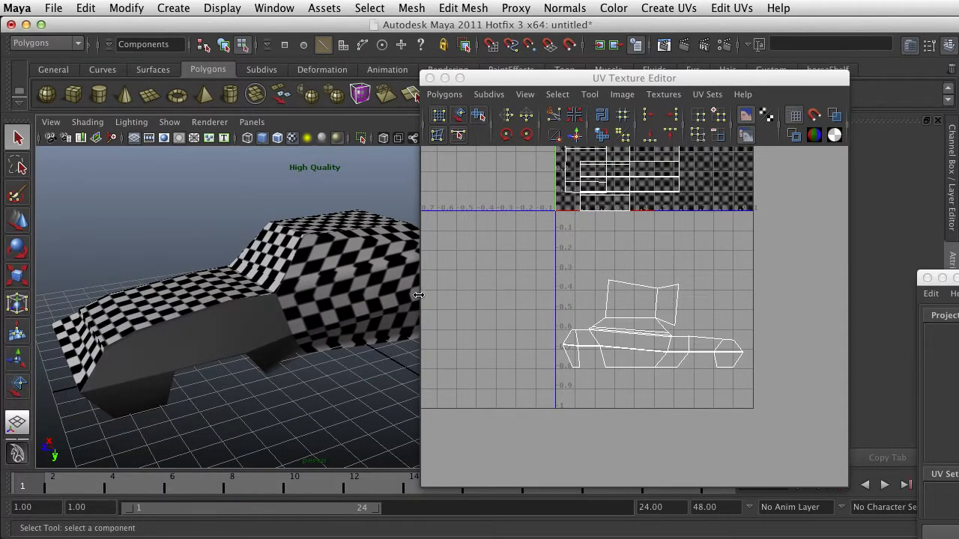
pyautogui.keyDown('alt'); pyautogui.moveTo(343, 299); pyautogui.dragTo(304, 270); pyautogui.keyUp('alt')
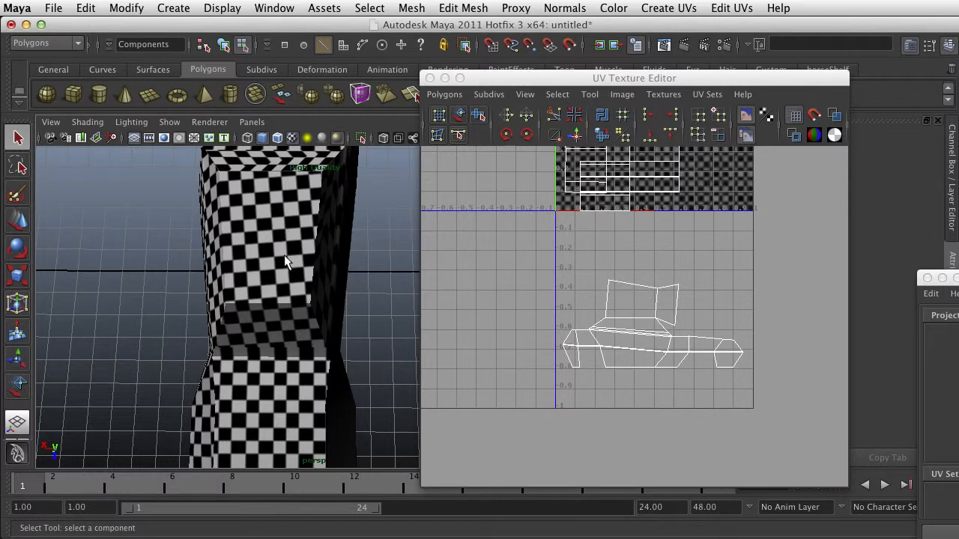
pyautogui.scroll(3, 292, 266)
pyautogui.scroll(-2, 295, 271)
pyautogui.scroll(1, 323, 300)
pyautogui.scroll(-1, 328, 307)
pyautogui.keyDown('alt'); pyautogui.moveTo(328, 307); pyautogui.dragTo(304, 231); pyautogui.keyUp('alt')
pyautogui.keyDown('alt'); pyautogui.moveTo(321, 317); pyautogui.dragTo(300, 300); pyautogui.keyUp('alt')
pyautogui.scroll(-2, 638, 255)
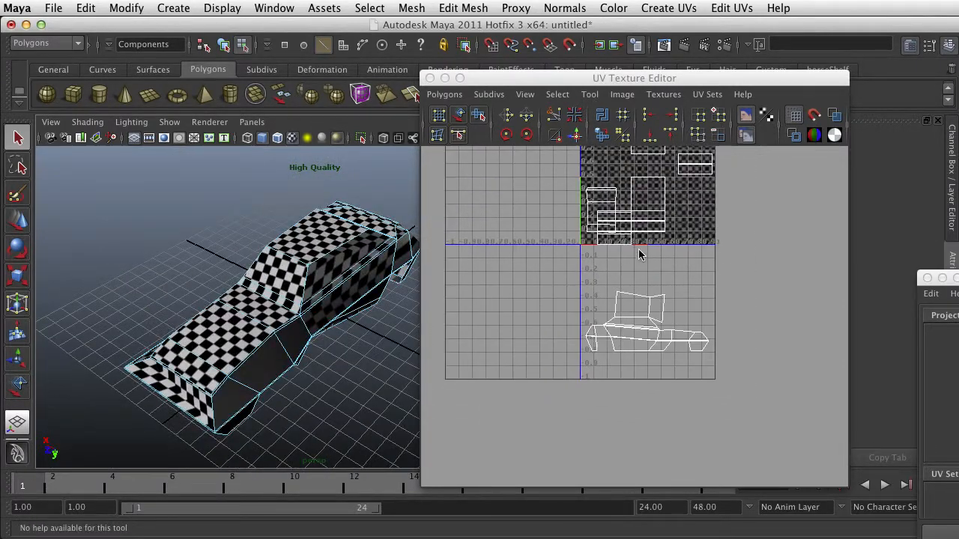
# Try to move and sew the hood's UV shell to the windshield along the windshield's lower edge, and undo the sewing
pyautogui.click(600, 189)
pyautogui.scroll(2, 600, 189)
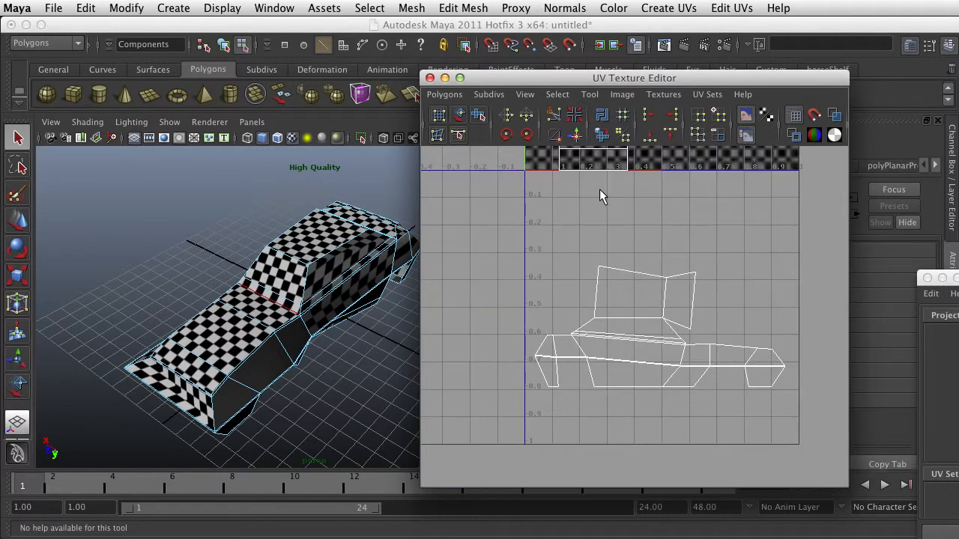
pyautogui.keyDown('alt'); pyautogui.moveTo(605, 217); pyautogui.dragTo(639, 365, button='middle'); pyautogui.keyUp('alt')
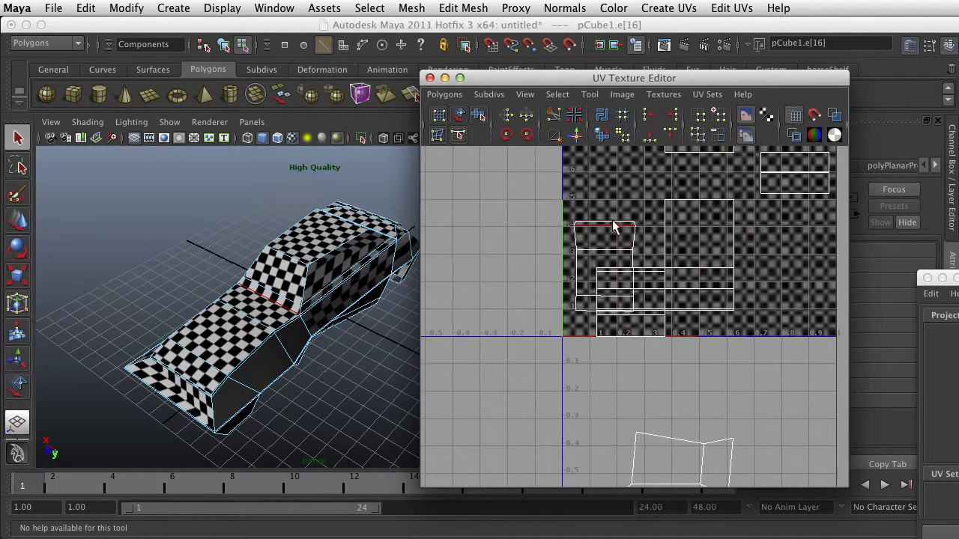
pyautogui.click(613, 225)
pyautogui.scroll(-1, 666, 325)
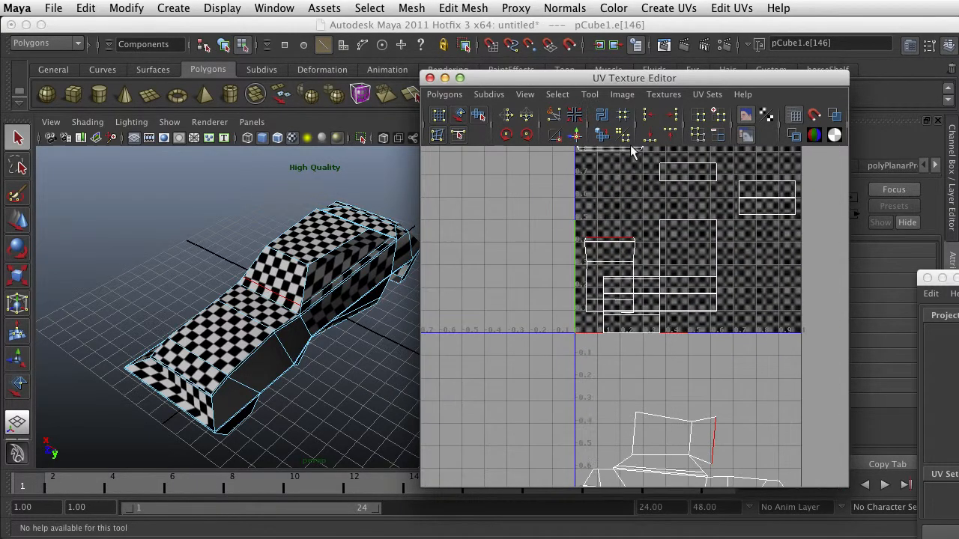
pyautogui.click(575, 137)
pyautogui.press('z')
pyautogui.click(576, 137)
pyautogui.click(723, 448)
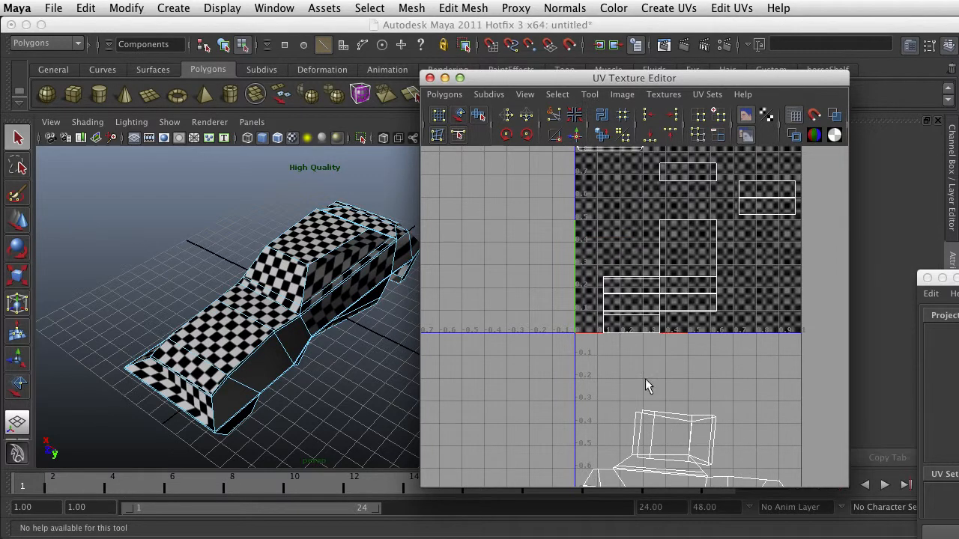
pyautogui.hotkey('ctrl', 'z')
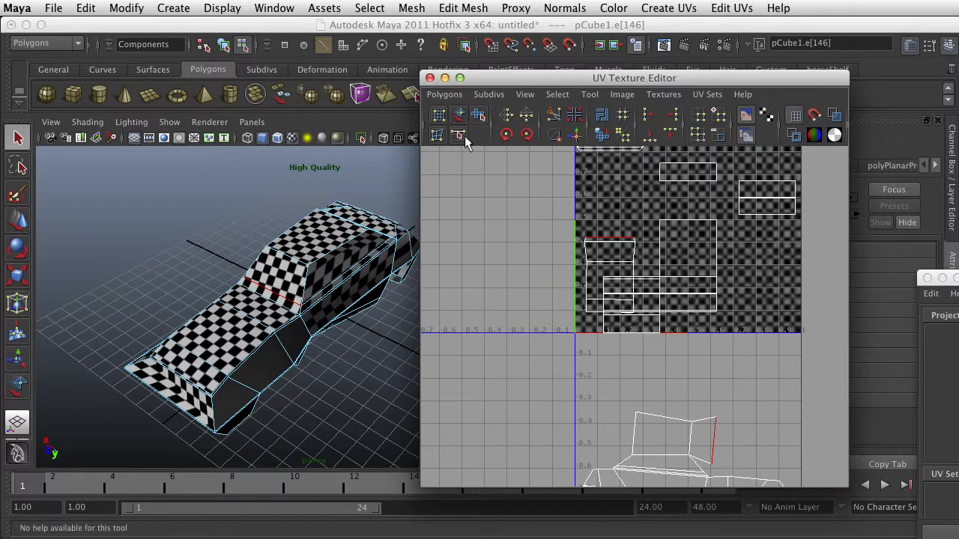
# Select the hood's UV shell with the Move UV Shell tool and flip it in the V direction
pyautogui.click(458, 114)
pyautogui.click(609, 238)
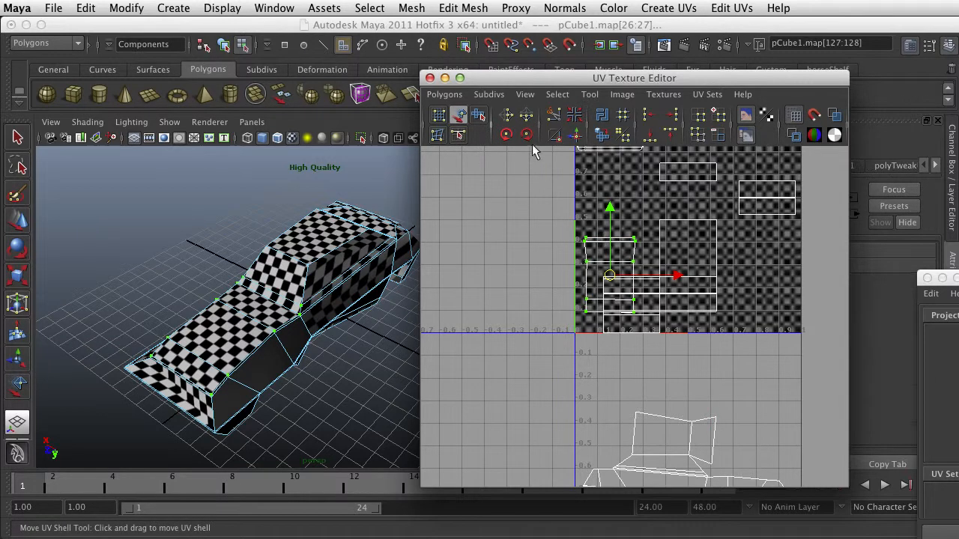
pyautogui.click(526, 114)
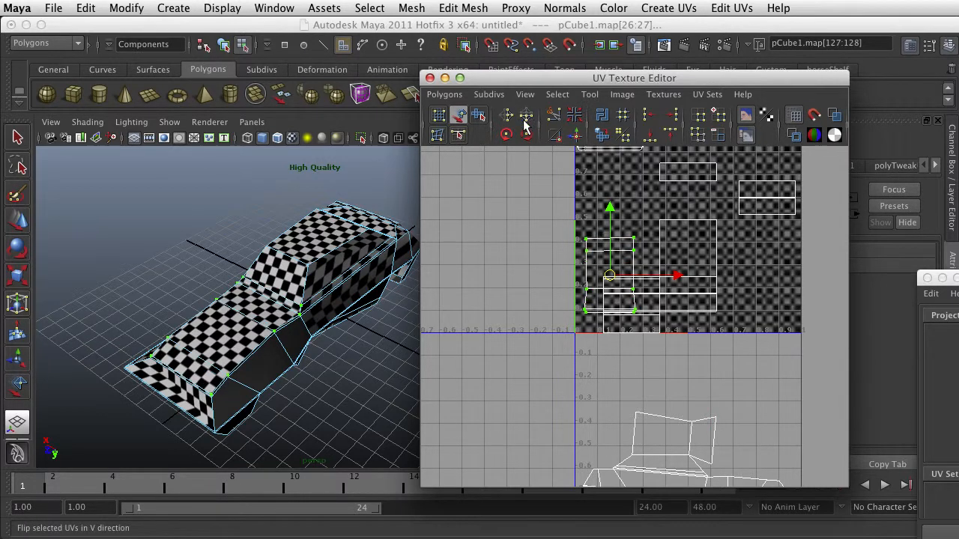
# Select the edge between windshield and hood and move and sew the hood's UV shell to the windshield's shell
pyautogui.click(492, 177)
pyautogui.moveTo(589, 320)
pyautogui.mouseDown(button='right')
pyautogui.moveTo(595, 301)
pyautogui.moveTo(597, 310)
pyautogui.mouseUp(button='right')
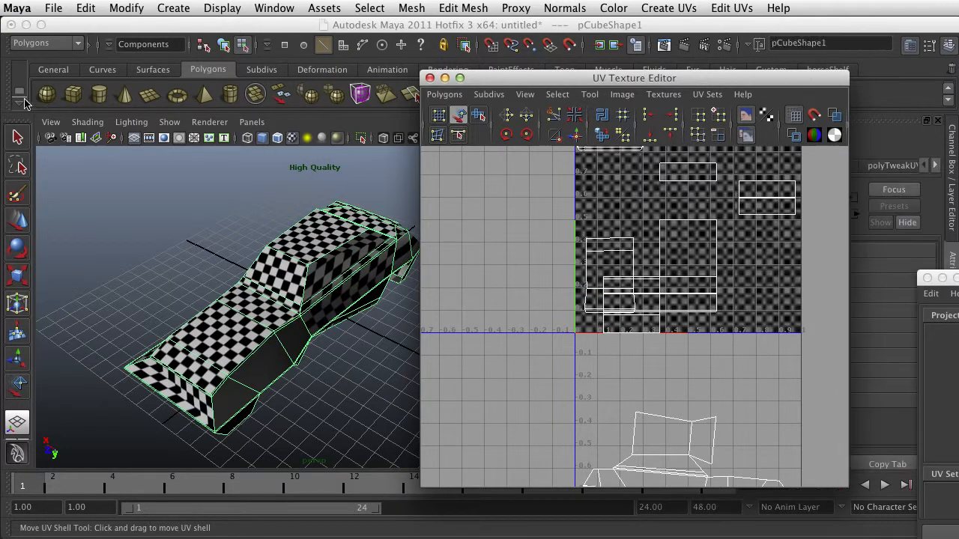
pyautogui.click(17, 143)
pyautogui.moveTo(592, 319); pyautogui.dragTo(589, 276, button='right')
pyautogui.click(595, 313)
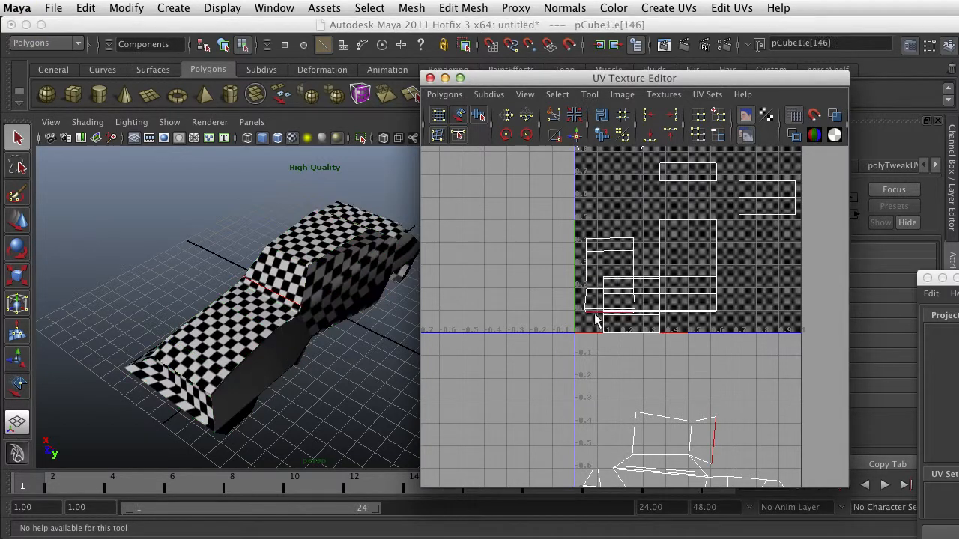
pyautogui.click(579, 139)
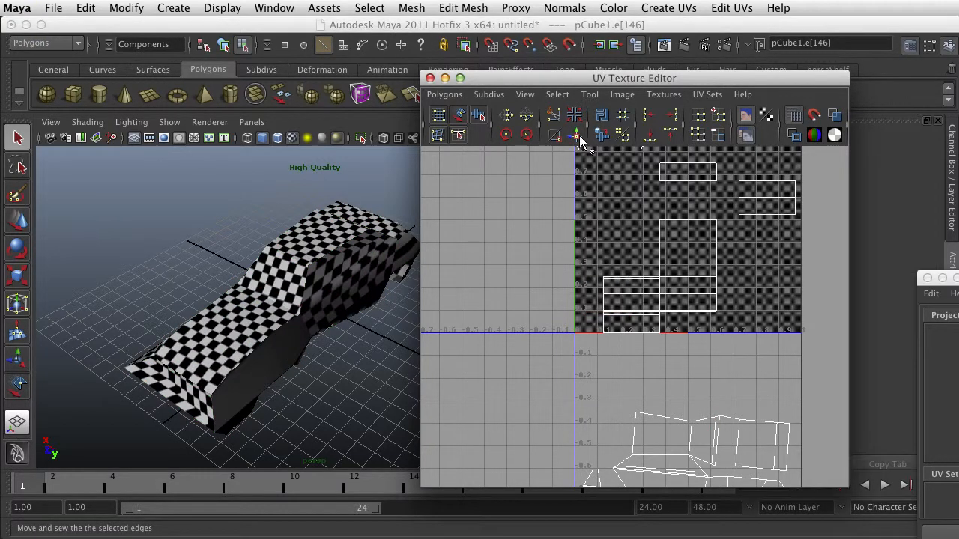
# Pick the hood's side edge and the side shell's upper edge in the UV layout to see where they match on the car
pyautogui.click(701, 393)
pyautogui.press('a')
pyautogui.keyDown('alt'); pyautogui.moveTo(718, 428); pyautogui.dragTo(677, 302, button='middle'); pyautogui.keyUp('alt')
pyautogui.scroll(5, 600, 363)
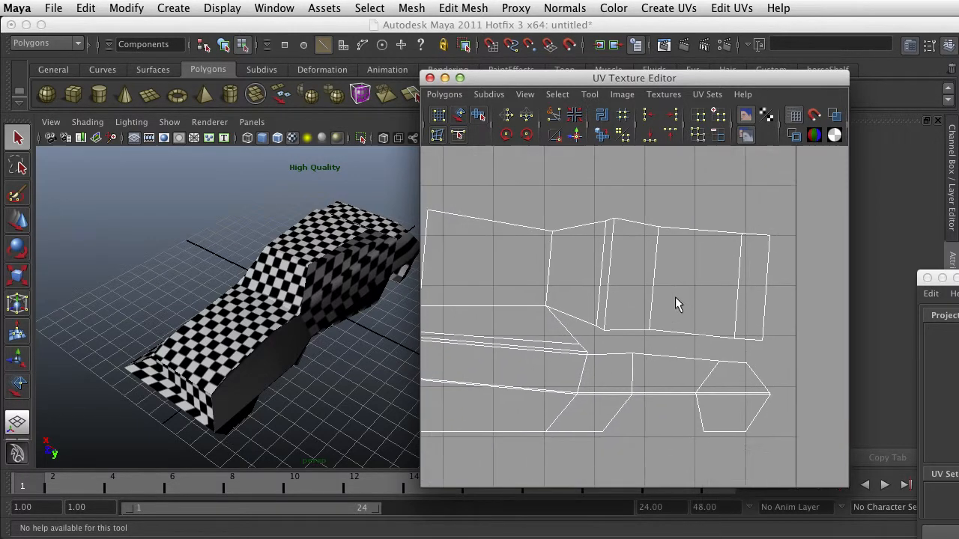
pyautogui.scroll(2, 674, 307)
pyautogui.click(715, 338)
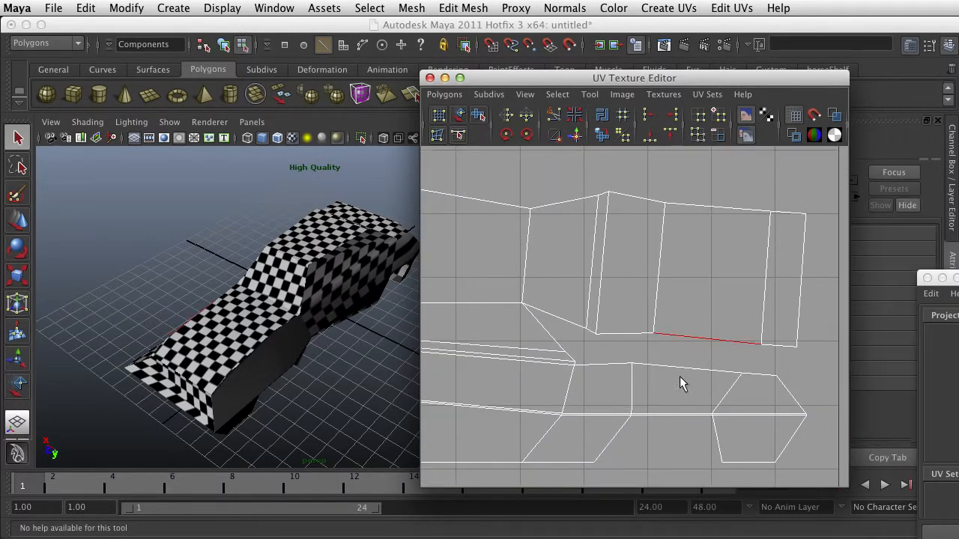
pyautogui.click(682, 367)
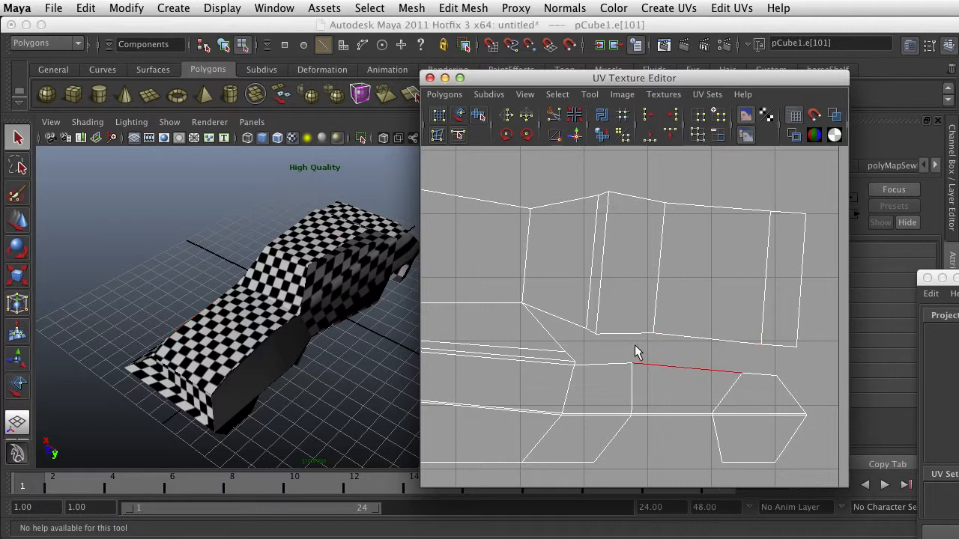
# Examine the seam between the hood and the front fender on the car and in the UV layout
pyautogui.scroll(5, 282, 321)
pyautogui.click(211, 364)
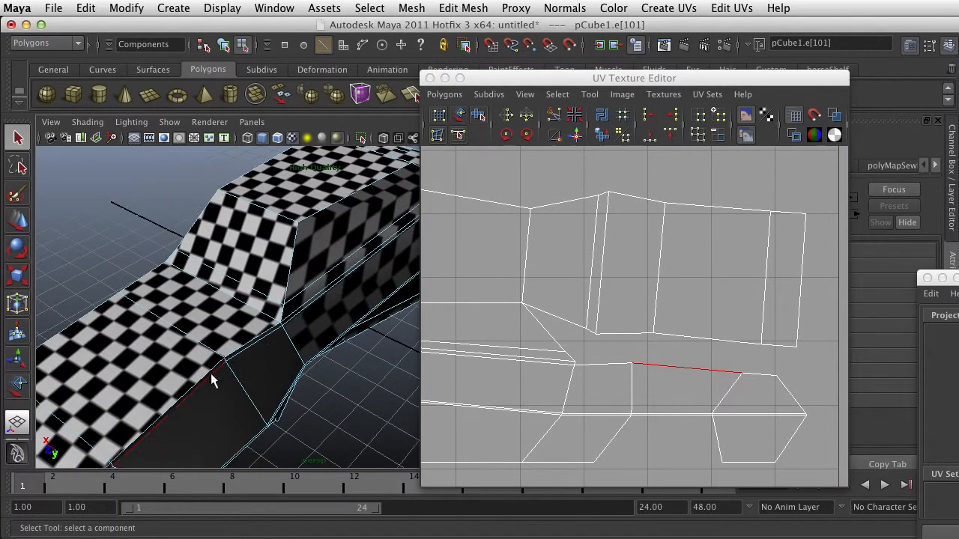
pyautogui.scroll(-5, 214, 367)
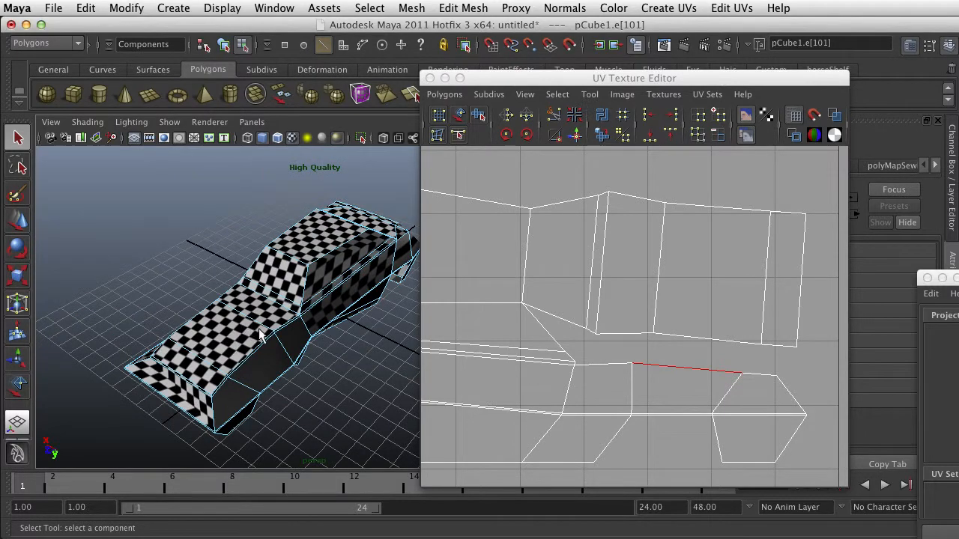
pyautogui.scroll(8, 187, 346)
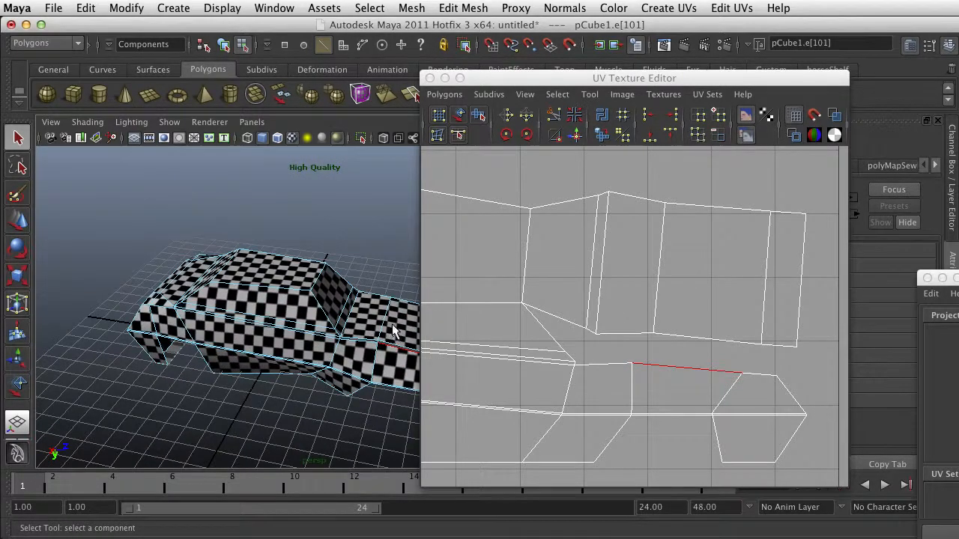
pyautogui.keyDown('alt'); pyautogui.moveTo(258, 359); pyautogui.dragTo(278, 319); pyautogui.keyUp('alt')
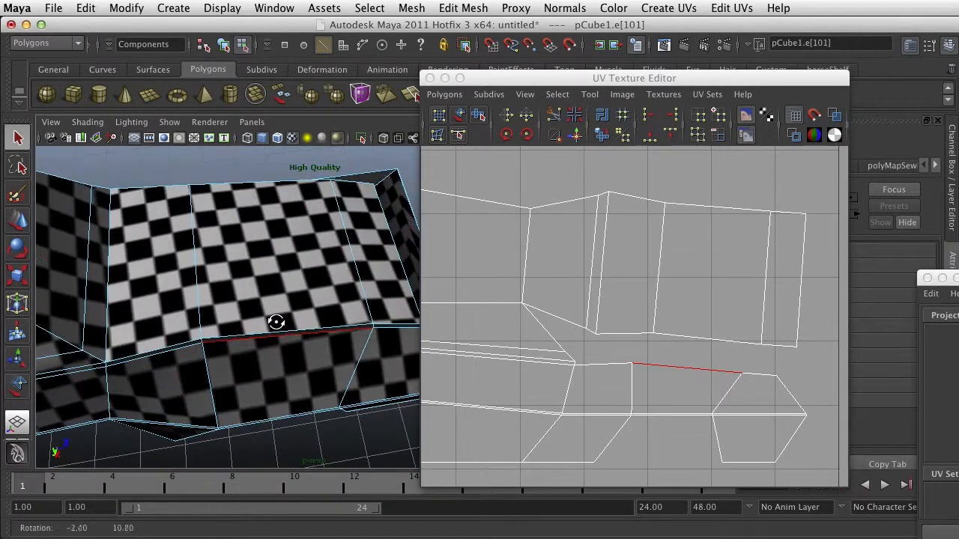
pyautogui.scroll(6, 291, 333)
pyautogui.scroll(-10, 290, 333)
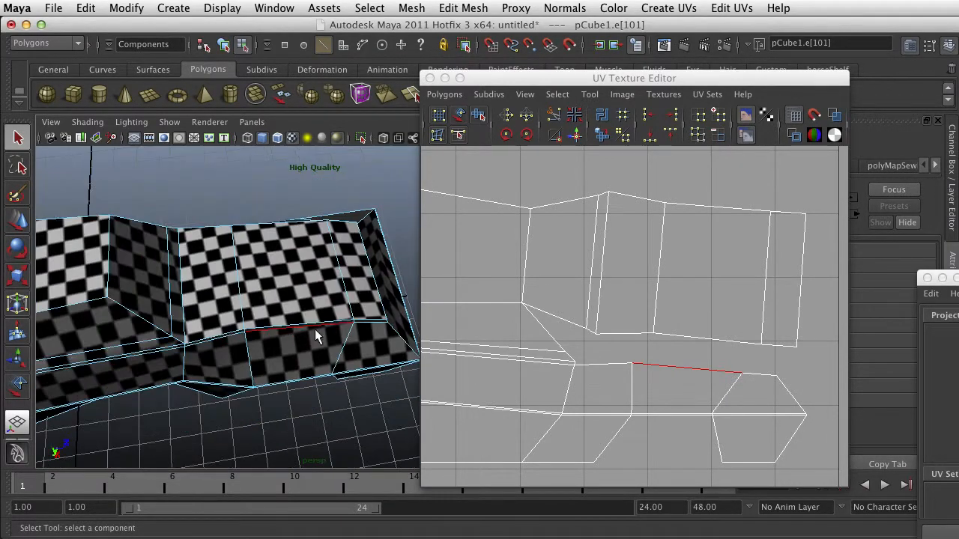
pyautogui.scroll(3, 320, 332)
pyautogui.rightClick(348, 332)
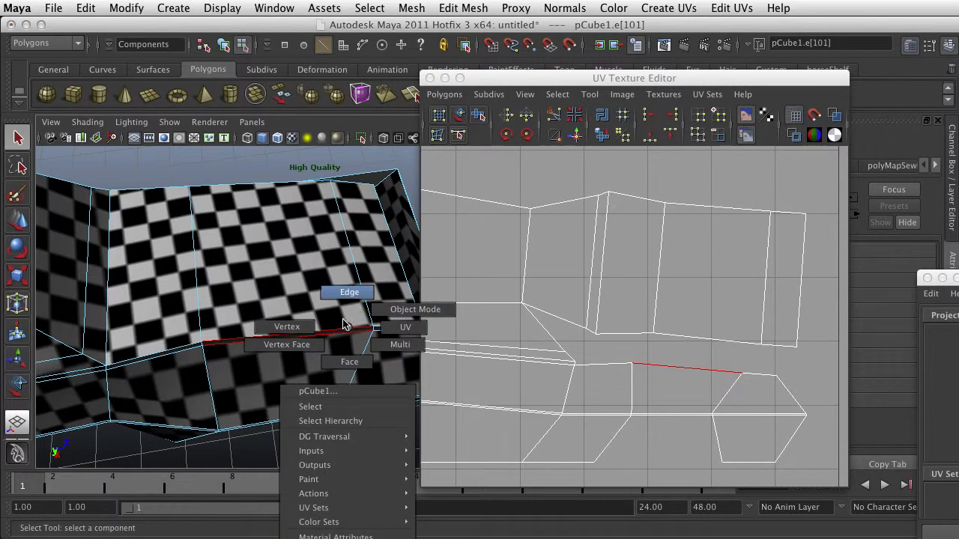
pyautogui.moveTo(346, 296); pyautogui.dragTo(345, 304, button='right')
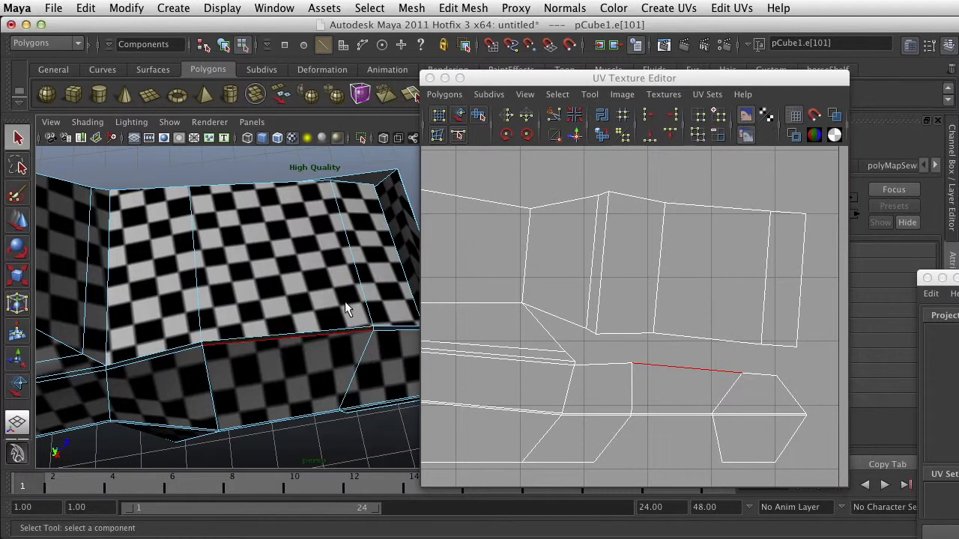
pyautogui.scroll(-3, 500, 292)
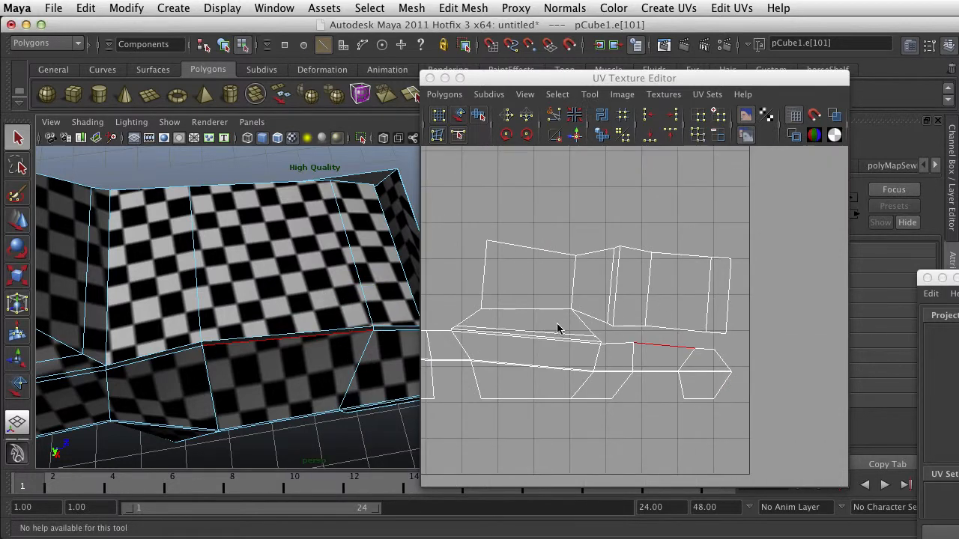
# Select the hood's front, middle and rear top faces together with the thin faces along its side edge
pyautogui.moveTo(273, 320); pyautogui.dragTo(276, 346, button='right')
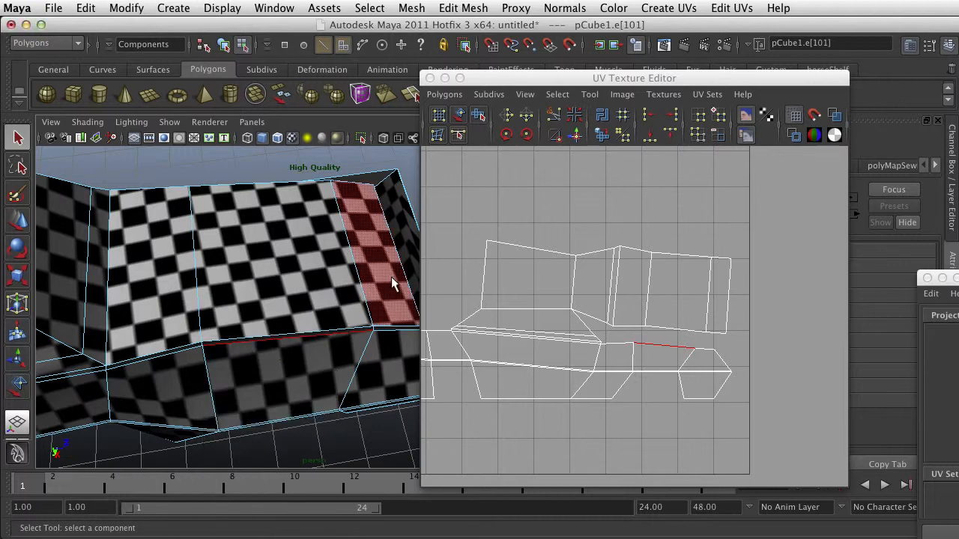
pyautogui.click(393, 278)
pyautogui.keyDown('shift'); pyautogui.click(385, 329); pyautogui.keyUp('shift')
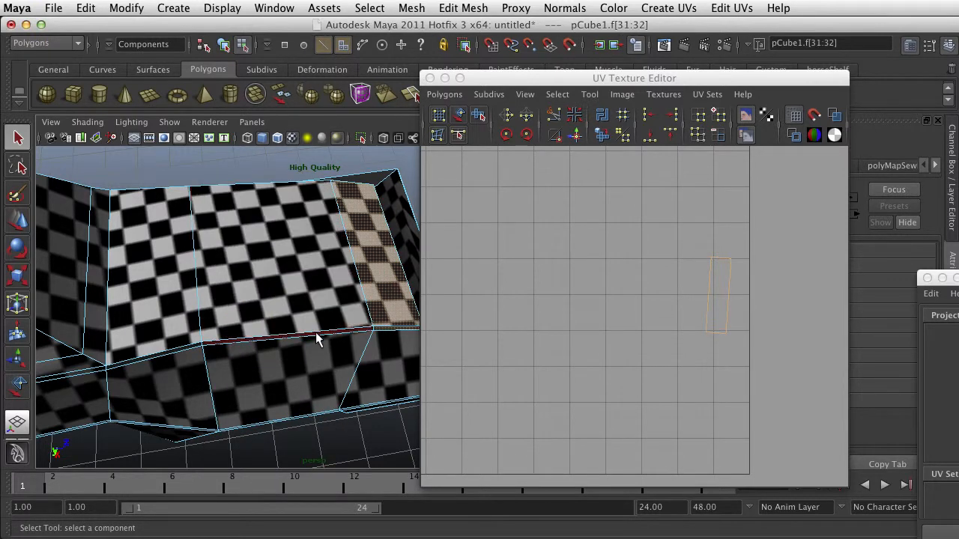
pyautogui.keyDown('shift'); pyautogui.click(317, 334); pyautogui.keyUp('shift')
pyautogui.keyDown('shift'); pyautogui.click(283, 300); pyautogui.keyUp('shift')
pyautogui.keyDown('shift'); pyautogui.click(171, 322); pyautogui.keyUp('shift')
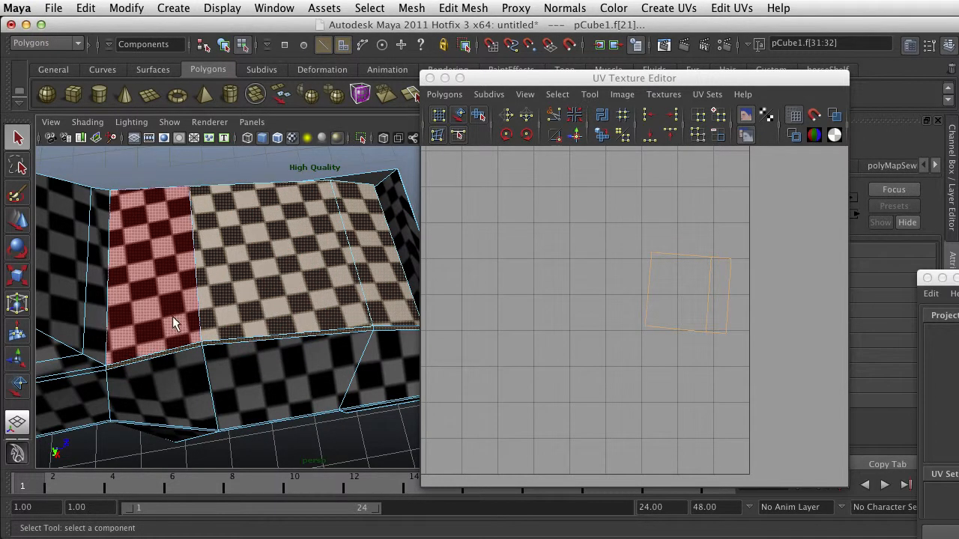
# Add the remaining thin faces along the hood's side edge to the hood face selection
pyautogui.keyDown('alt'); pyautogui.moveTo(144, 341); pyautogui.dragTo(137, 330, button='middle'); pyautogui.keyUp('alt')
pyautogui.keyDown('alt'); pyautogui.moveTo(137, 329); pyautogui.dragTo(250, 325); pyautogui.keyUp('alt')
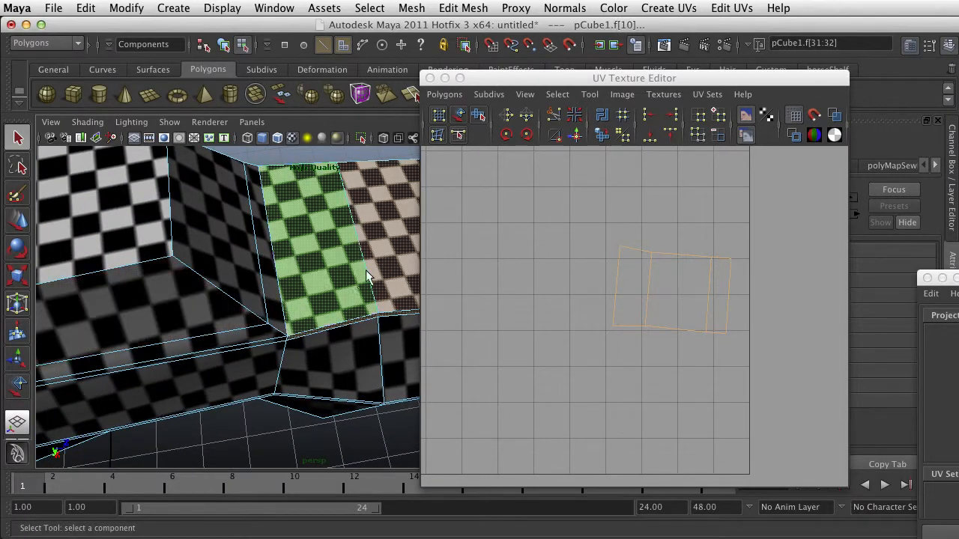
pyautogui.keyDown('alt'); pyautogui.moveTo(367, 277); pyautogui.dragTo(135, 277); pyautogui.keyUp('alt')
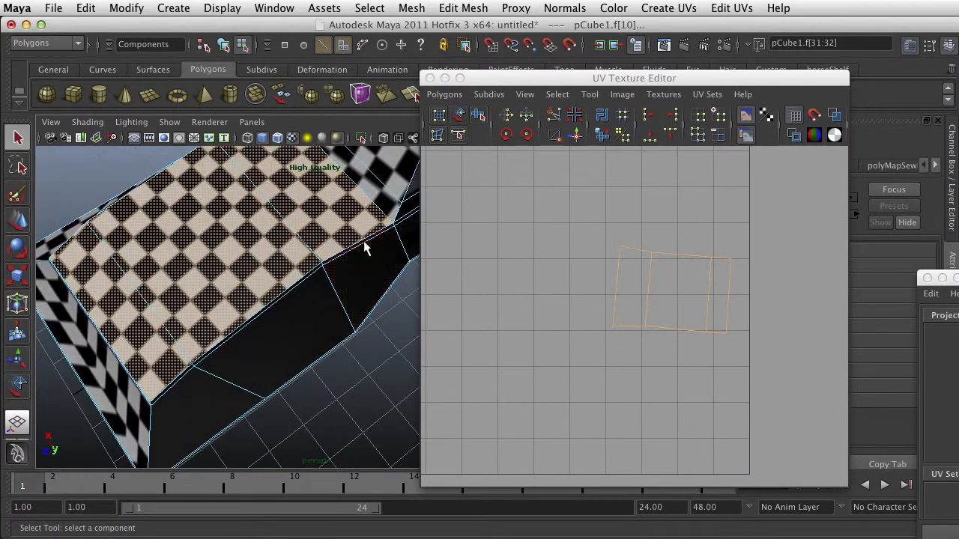
pyautogui.keyDown('shift'); pyautogui.click(282, 294); pyautogui.keyUp('shift')
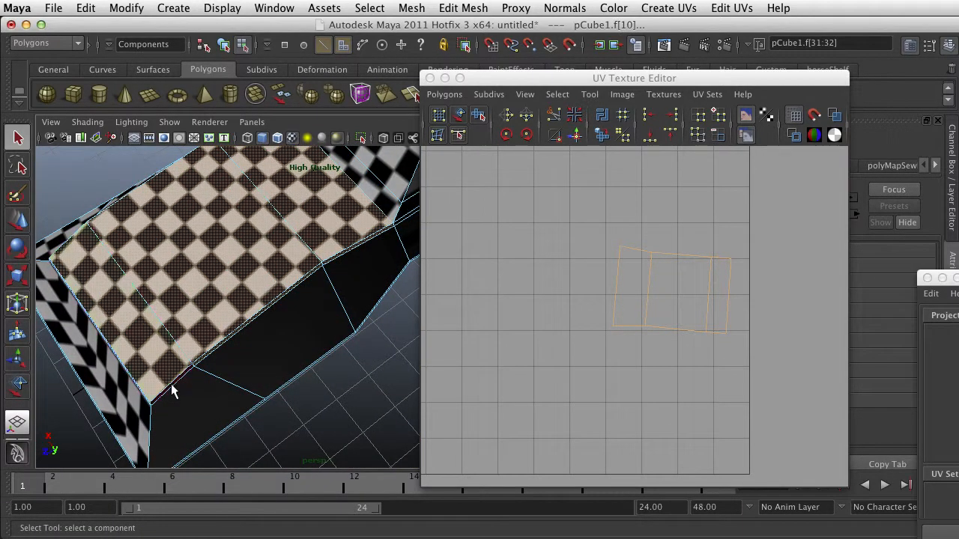
pyautogui.keyDown('shift'); pyautogui.click(172, 384); pyautogui.keyUp('shift')
pyautogui.keyDown('alt'); pyautogui.moveTo(146, 394); pyautogui.dragTo(529, 335); pyautogui.keyUp('alt')
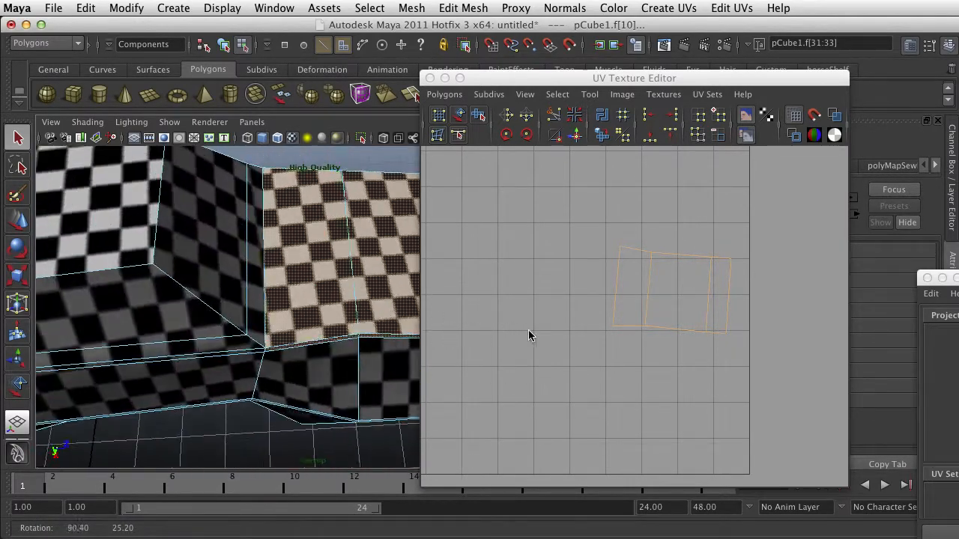
pyautogui.keyDown('alt'); pyautogui.moveTo(293, 293); pyautogui.dragTo(218, 303, button='middle'); pyautogui.keyUp('alt')
# Apply a planar mapping to the selected hood faces, projected from the Y axis, and uncover the projection's attributes
pyautogui.click(675, 10)
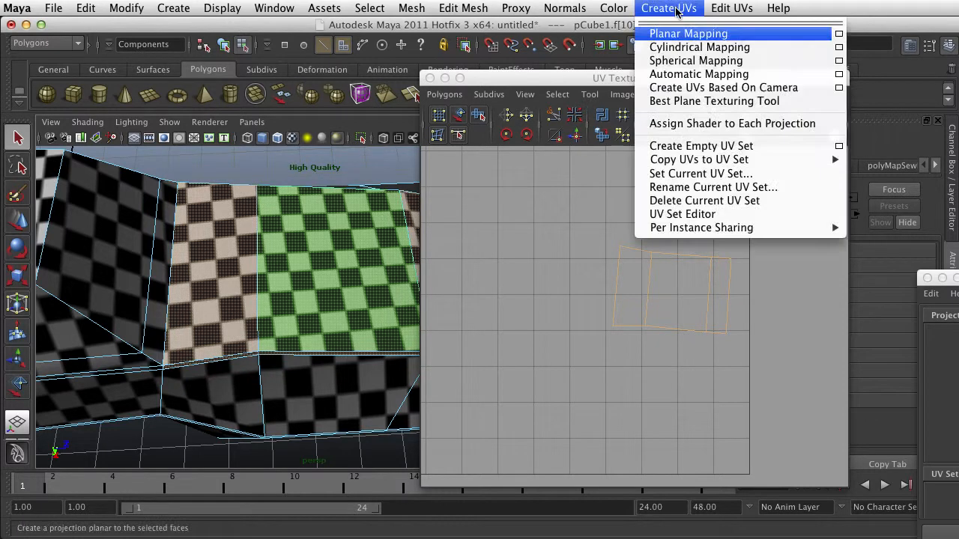
pyautogui.click(842, 38)
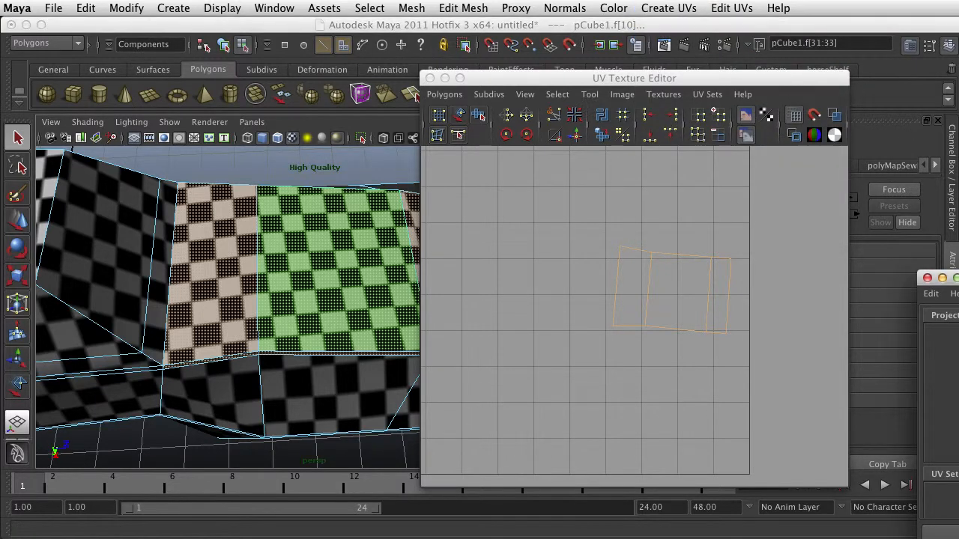
pyautogui.moveTo(958, 278); pyautogui.dragTo(599, 120)
pyautogui.scroll(-5, 328, 309)
pyautogui.keyDown('alt'); pyautogui.moveTo(328, 308); pyautogui.dragTo(182, 352); pyautogui.keyUp('alt')
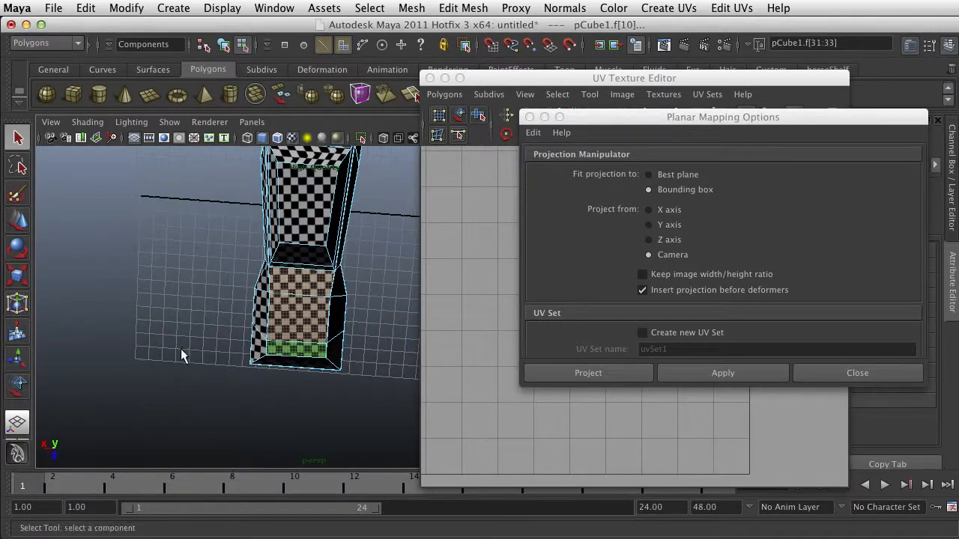
pyautogui.click(648, 225)
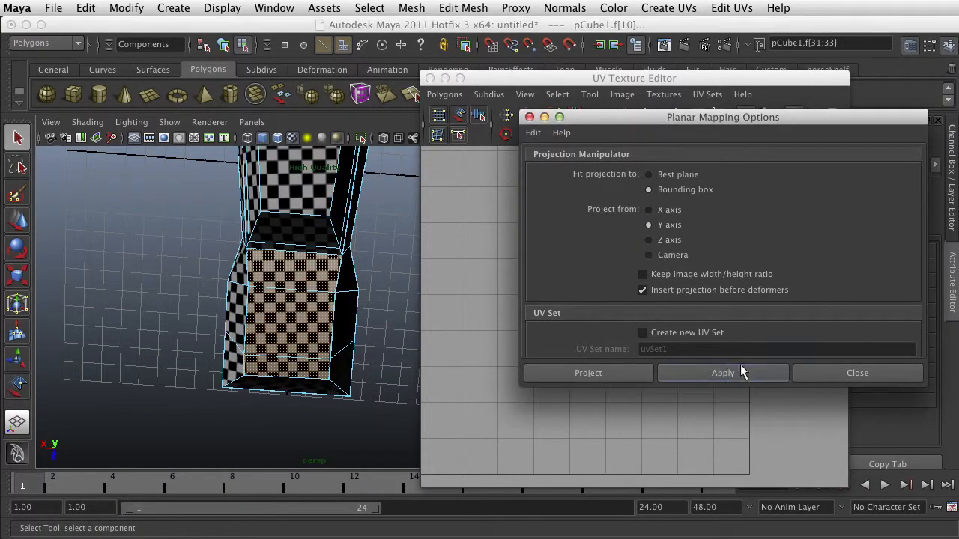
pyautogui.click(740, 368)
pyautogui.moveTo(573, 119); pyautogui.dragTo(958, 142)
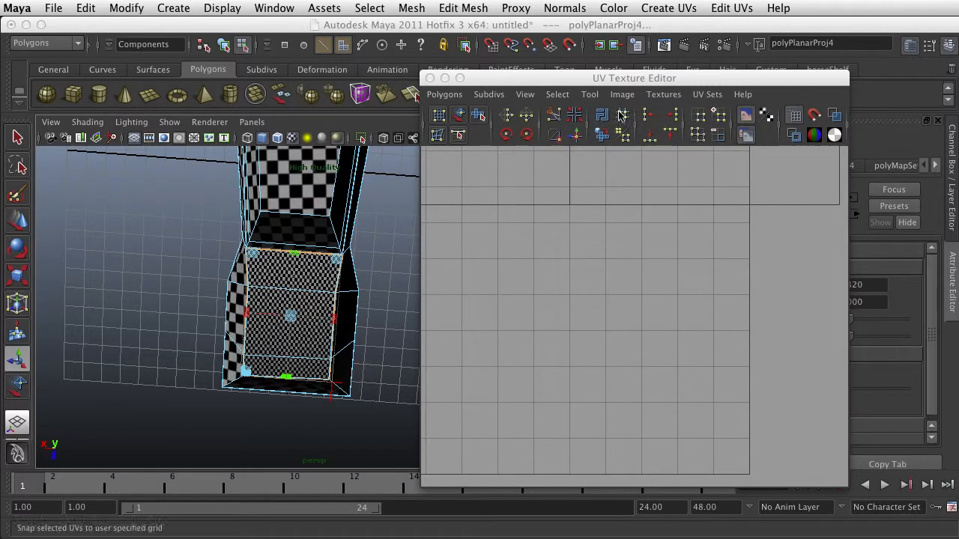
pyautogui.moveTo(509, 78); pyautogui.dragTo(958, 430)
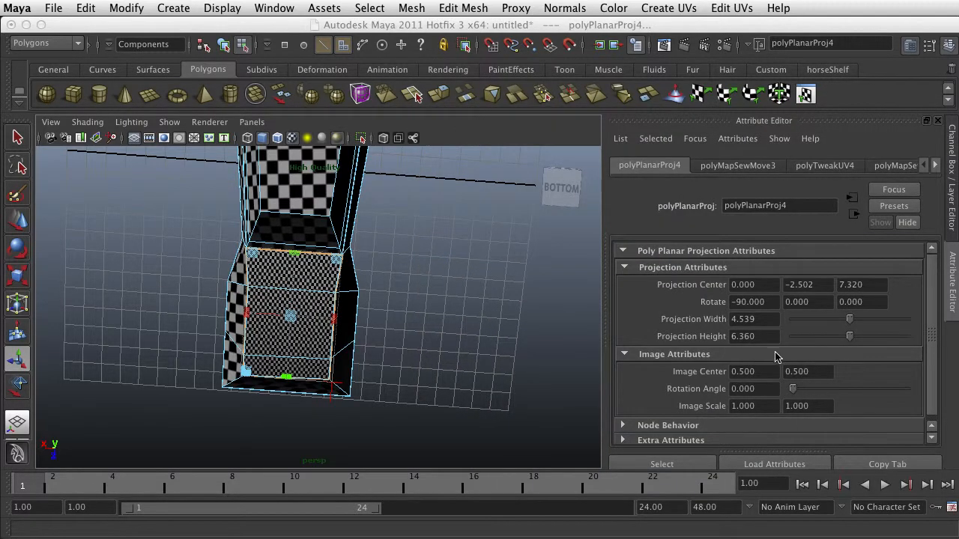
# Try rotating the hood's planar projection by setting its Y rotation to 180
pyautogui.scroll(-1, 775, 357)
pyautogui.scroll(-2, 374, 410)
pyautogui.scroll(2, 349, 385)
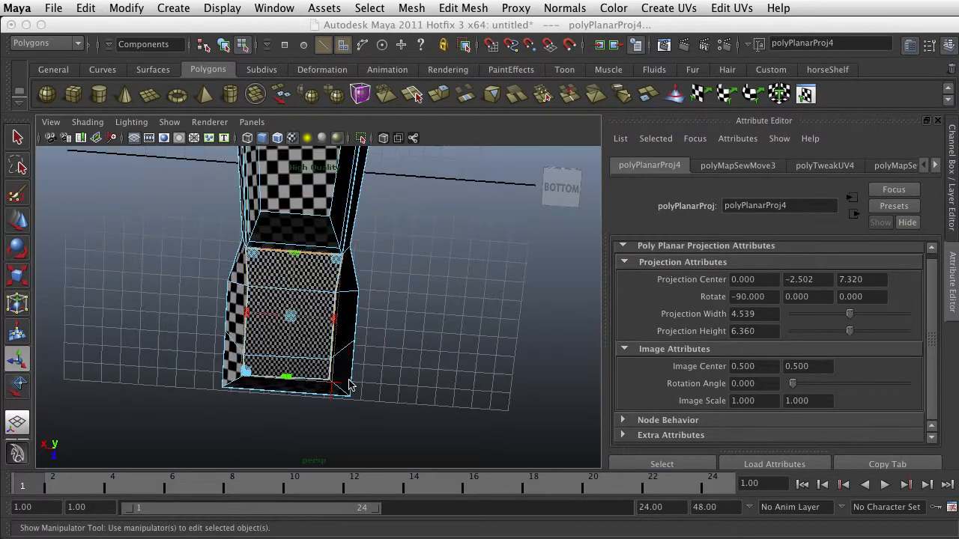
pyautogui.keyDown('alt'); pyautogui.moveTo(350, 385); pyautogui.dragTo(387, 373); pyautogui.keyUp('alt')
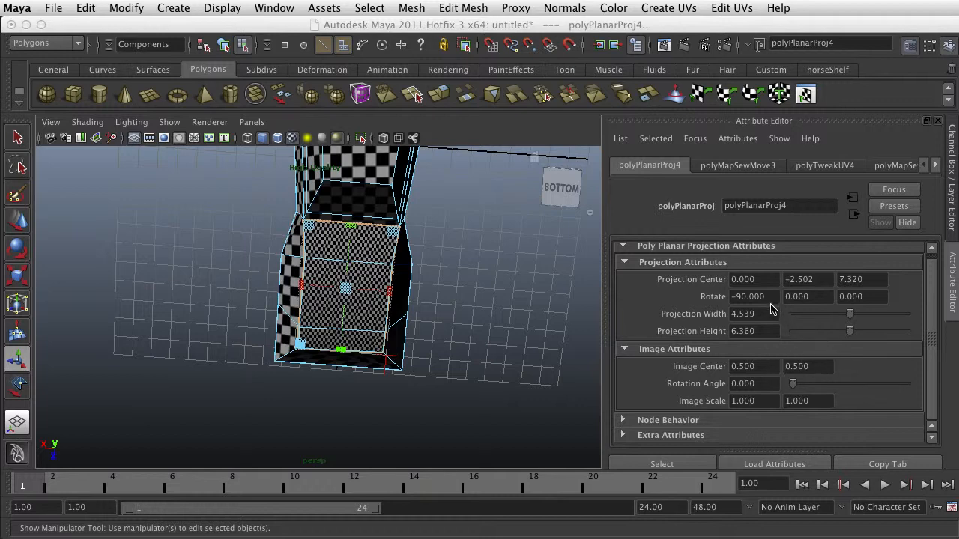
pyautogui.click(797, 297)
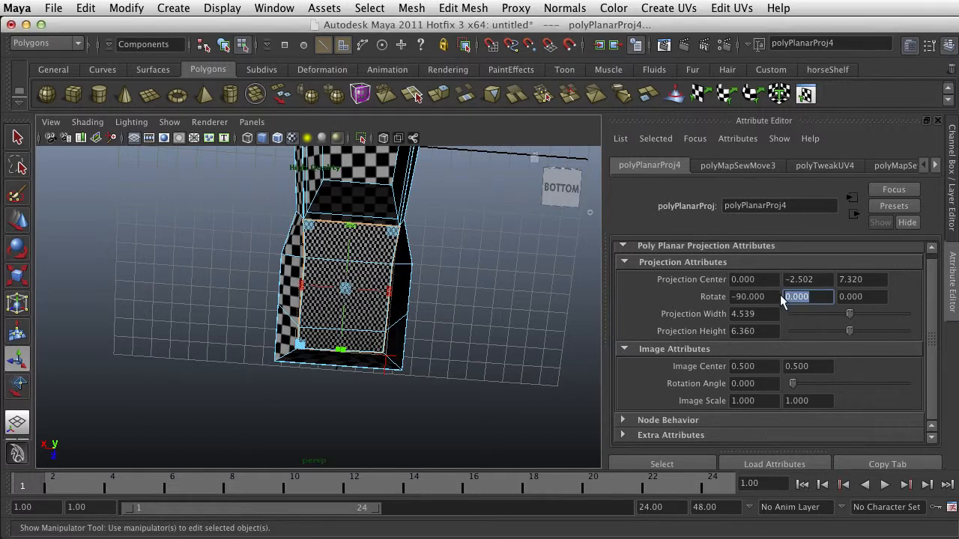
pyautogui.moveTo(488, 300); pyautogui.dragTo(469, 300, button='middle')
pyautogui.press('z')
pyautogui.moveTo(815, 298); pyautogui.dragTo(779, 298)
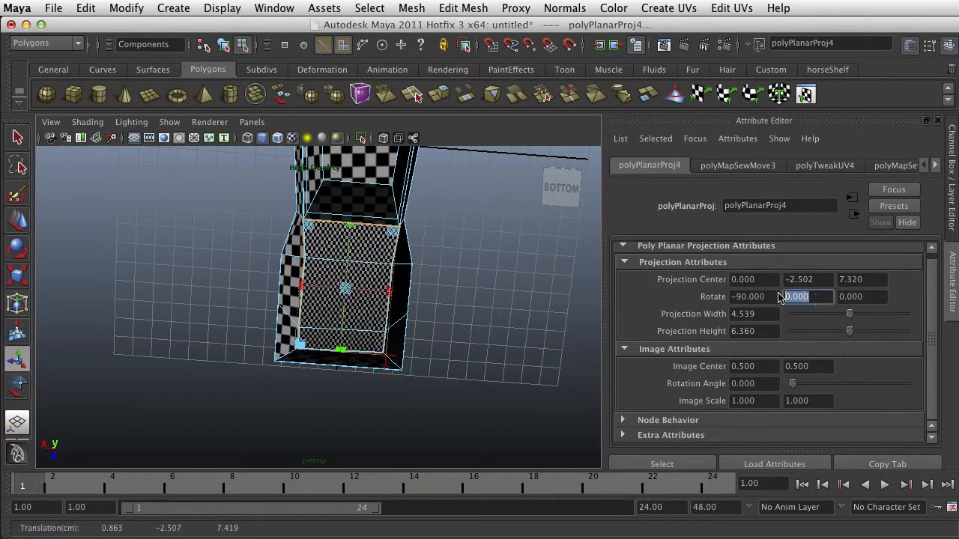
pyautogui.write('180')
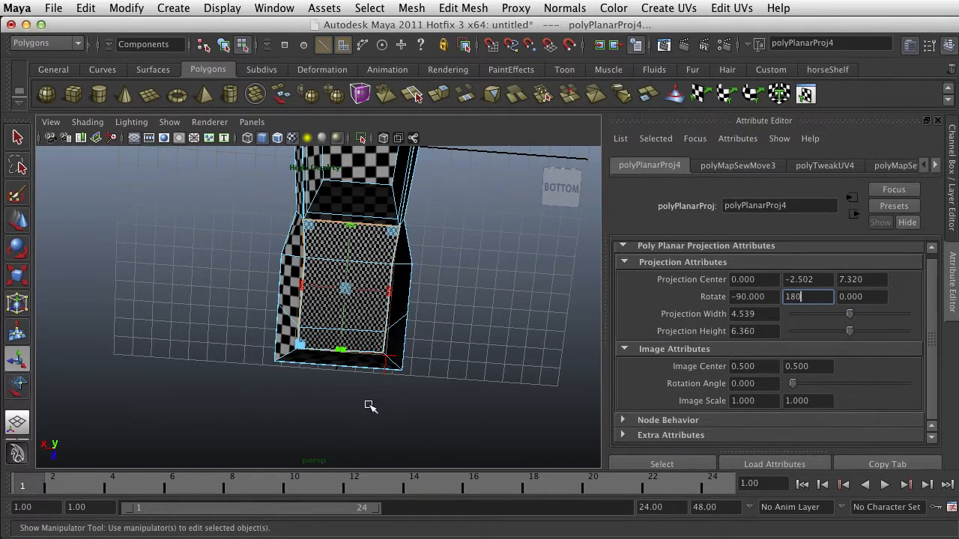
pyautogui.moveTo(369, 405)
pyautogui.keyDown('alt'); pyautogui.mouseDown()
pyautogui.moveTo(407, 332)
pyautogui.moveTo(432, 370)
pyautogui.moveTo(355, 347)
pyautogui.moveTo(353, 405)
pyautogui.mouseUp(); pyautogui.keyUp('alt')
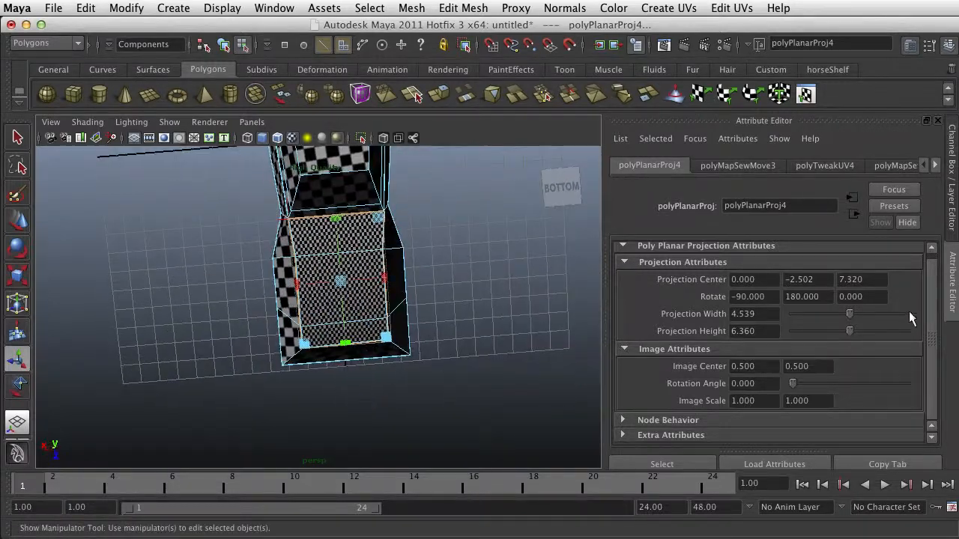
# Set the hood projection's Y rotation back to 0
pyautogui.click(839, 297)
pyautogui.doubleClick(824, 297)
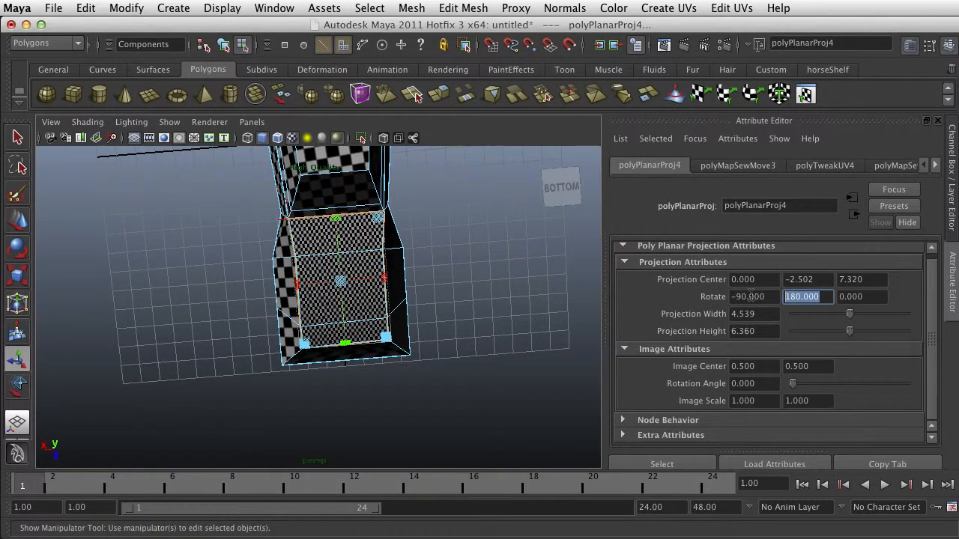
pyautogui.write('0')
pyautogui.press('Tab')
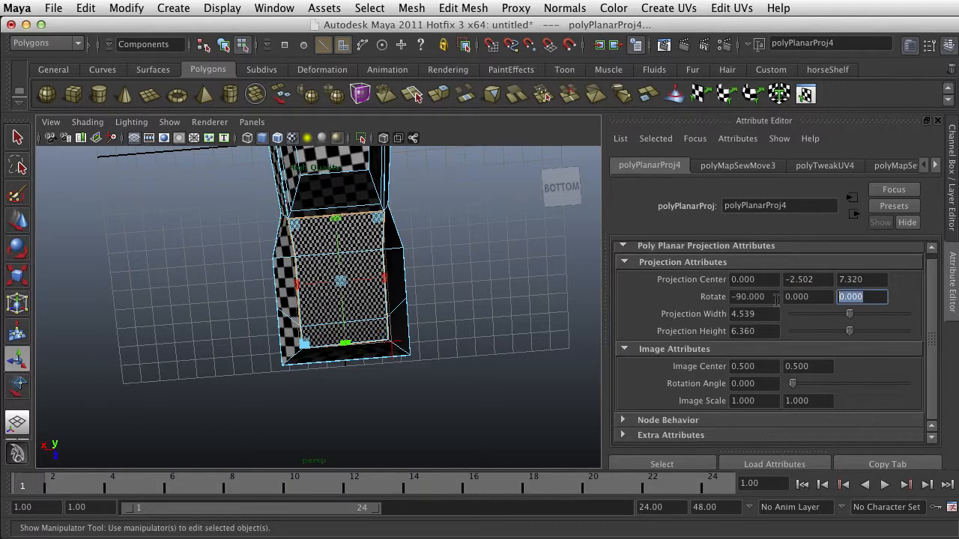
# Set the hood projection's Z rotation to 180 and its projection width and height to 20
pyautogui.write('180')
pyautogui.press('Return')
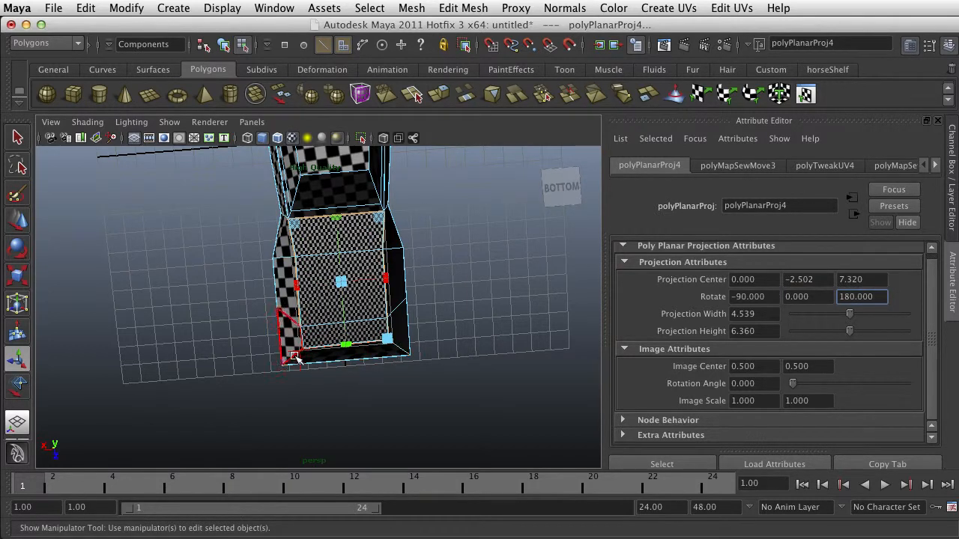
pyautogui.click(749, 314)
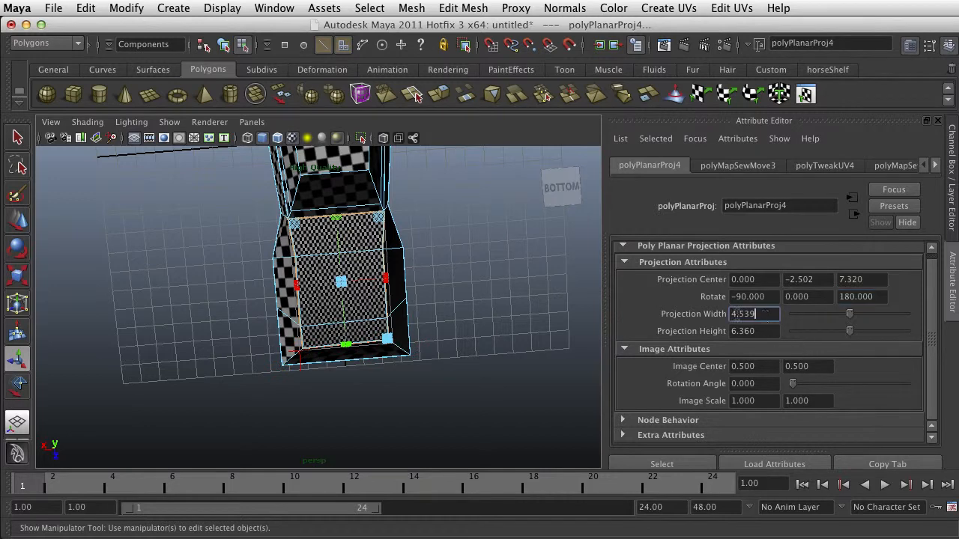
pyautogui.doubleClick(749, 314)
pyautogui.write('20')
pyautogui.press('Tab')
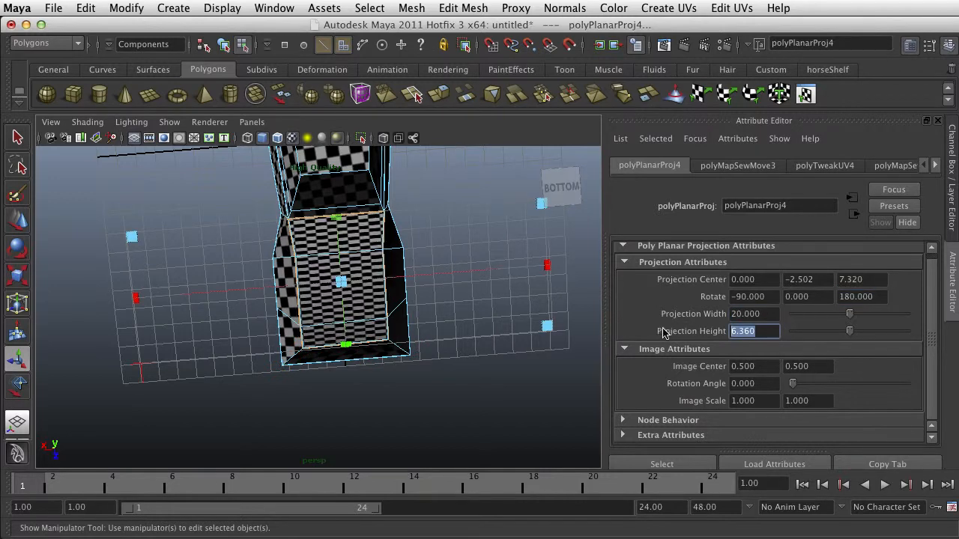
pyautogui.write('20')
pyautogui.press('Return')
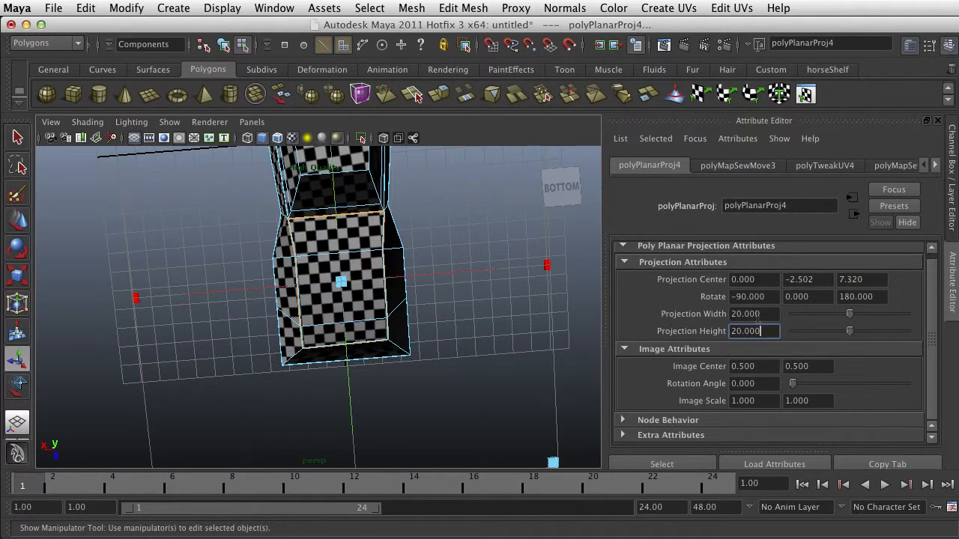
# Open the UV Texture Editor and place its window beside the car model
pyautogui.click(805, 94)
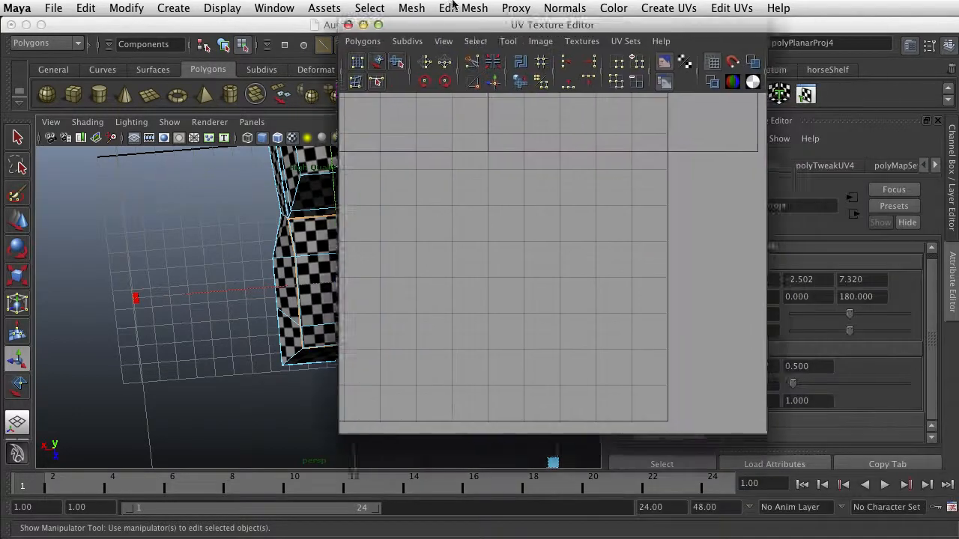
pyautogui.moveTo(456, 26); pyautogui.dragTo(614, 62)
pyautogui.scroll(-6, 682, 206)
pyautogui.scroll(2, 690, 225)
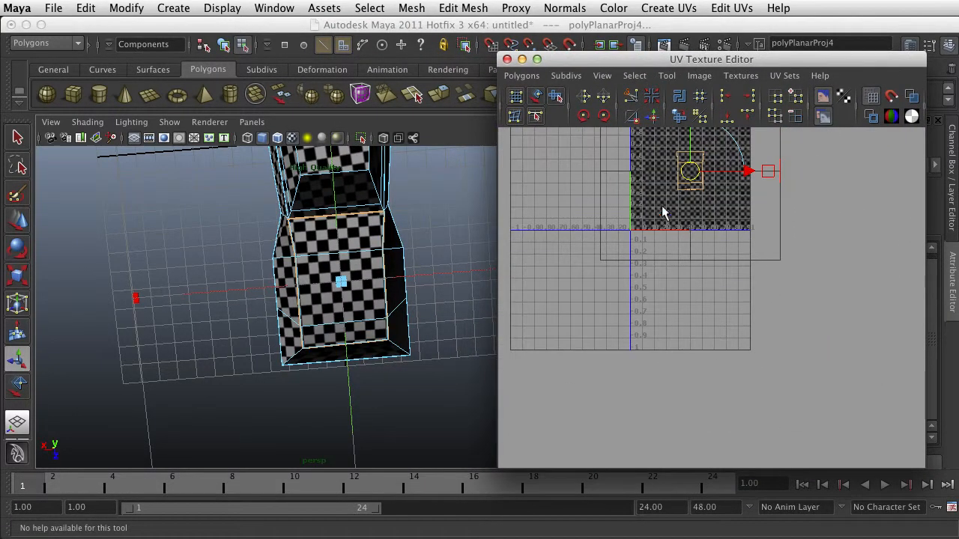
# Leave the hood face selection and select the whole car body in object mode
pyautogui.click(569, 156)
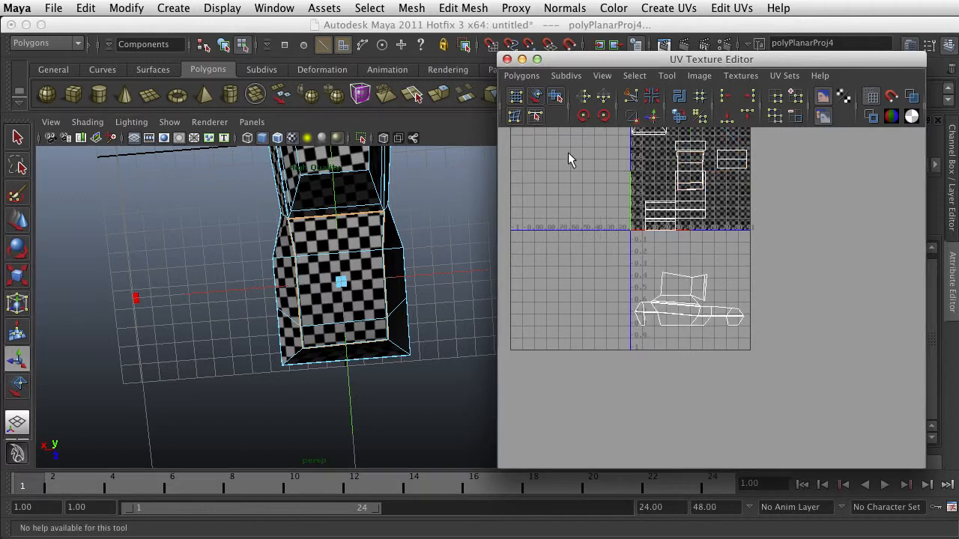
pyautogui.click(442, 234)
pyautogui.click(371, 251)
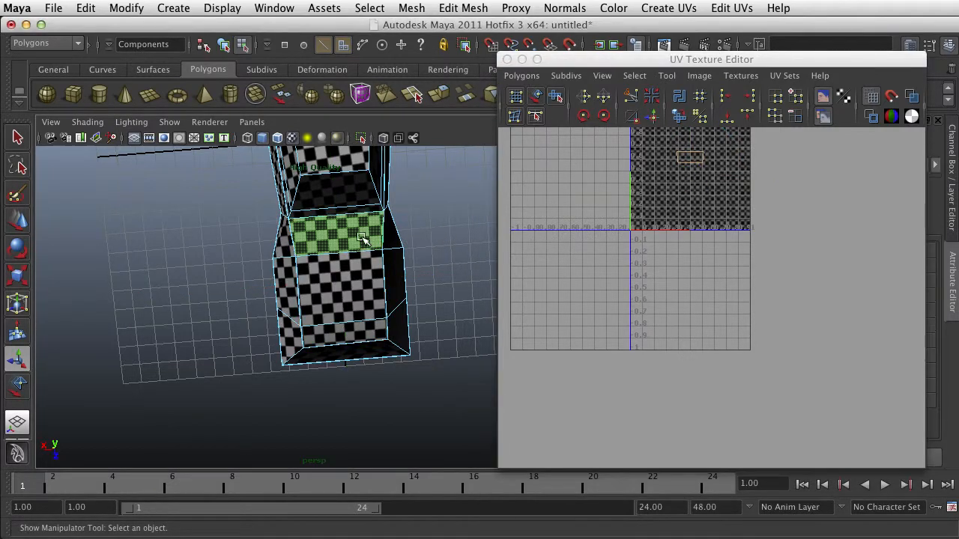
pyautogui.rightClick(361, 240)
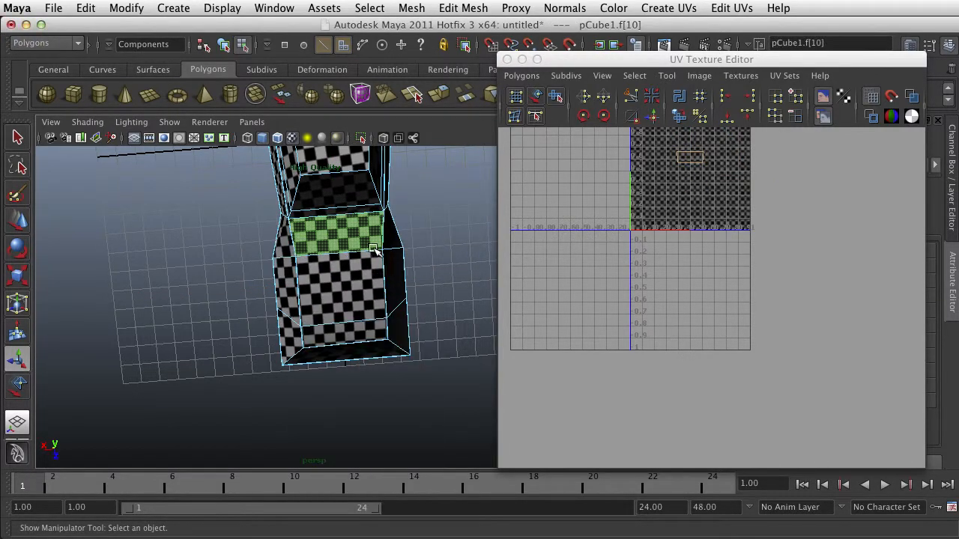
pyautogui.moveTo(371, 246); pyautogui.dragTo(439, 230, button='right')
pyautogui.click(368, 249)
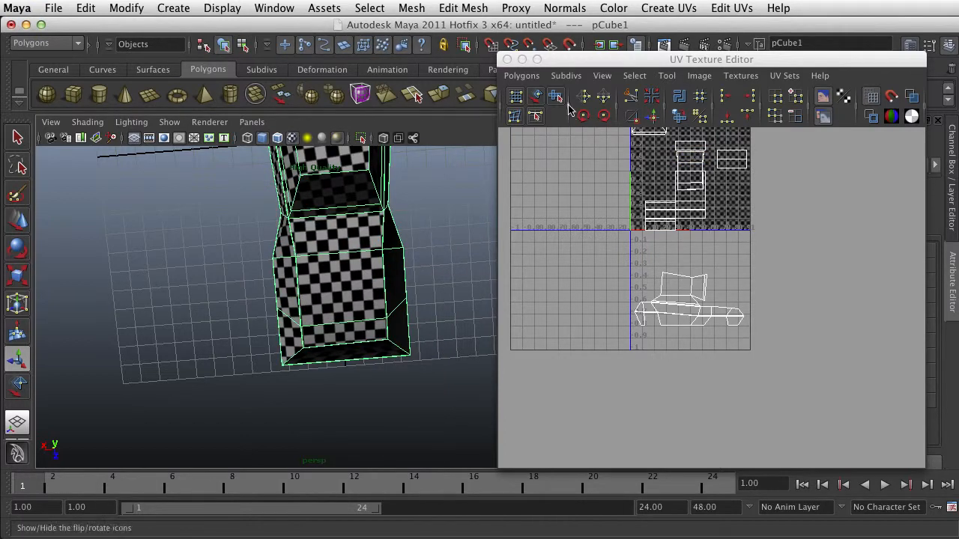
# Move the hood's UV shell off the overlapping shells to a free spot beside the car side shell, using the Move UV Shell tool
pyautogui.click(535, 97)
pyautogui.click(696, 160)
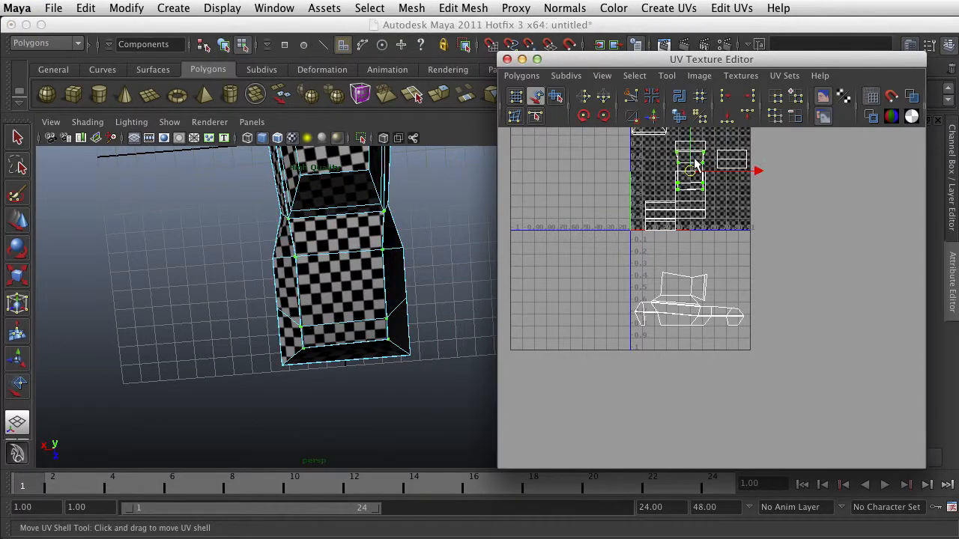
pyautogui.click(695, 170)
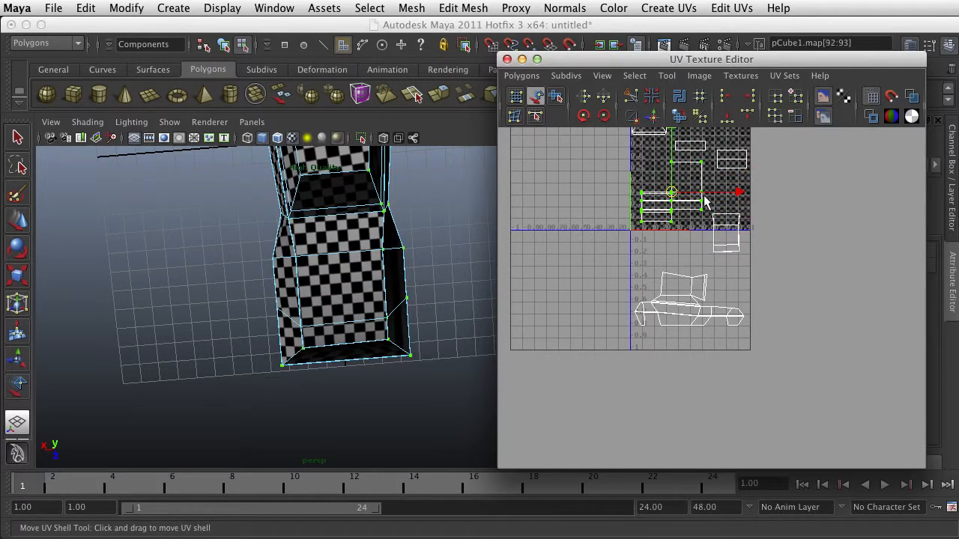
pyautogui.moveTo(733, 229); pyautogui.dragTo(747, 262)
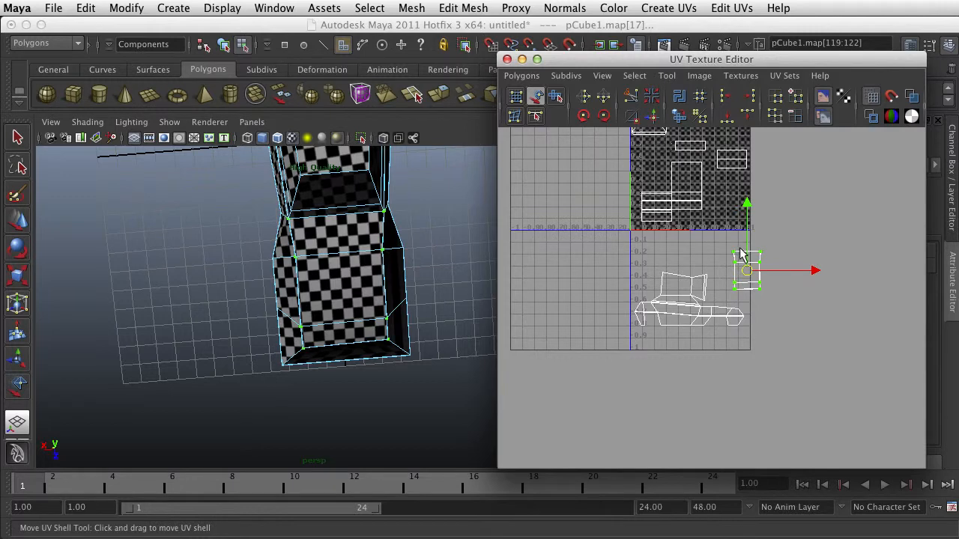
# Select the hood shell's edge shared with the windshield and move and sew the hood onto the windshield shell
pyautogui.moveTo(740, 252); pyautogui.dragTo(740, 224, button='right')
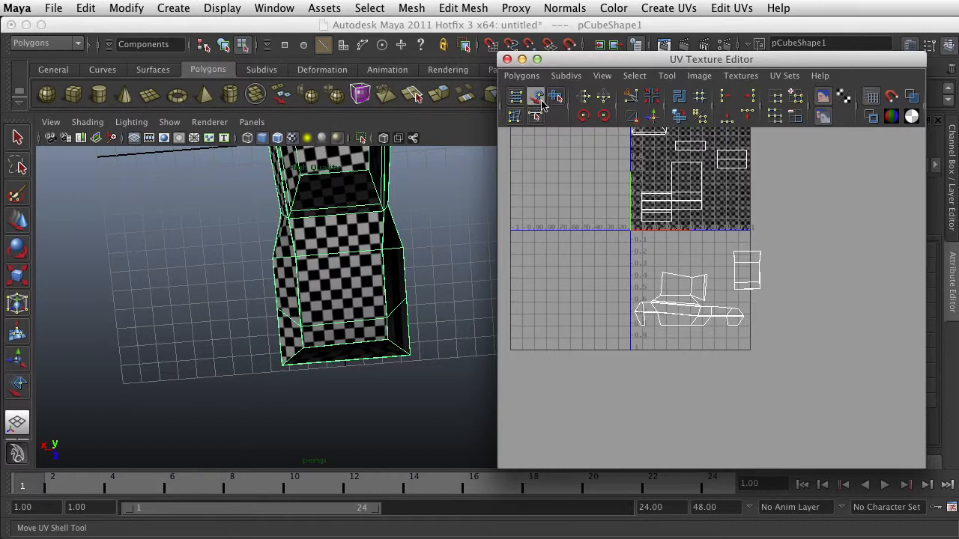
pyautogui.press('q')
pyautogui.click(16, 138)
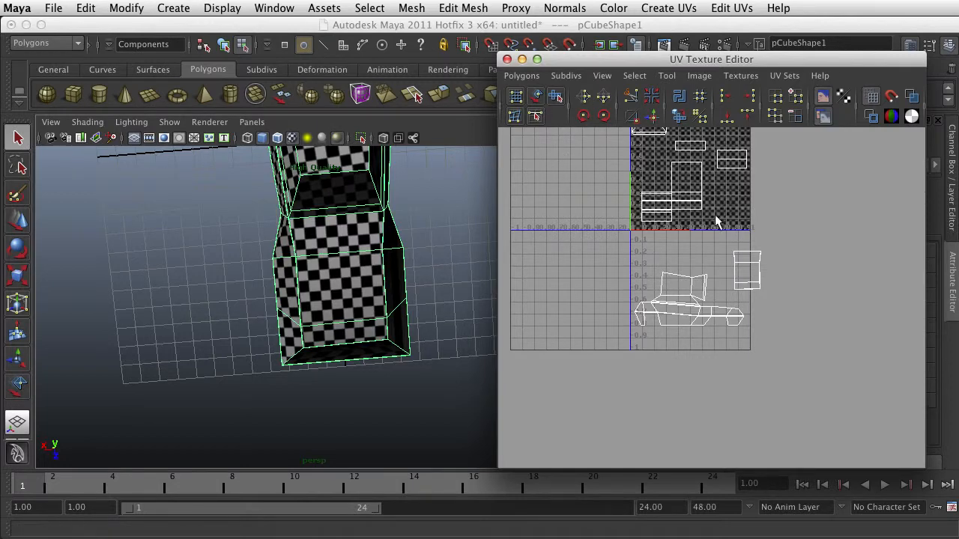
pyautogui.moveTo(751, 257); pyautogui.dragTo(750, 217, button='right')
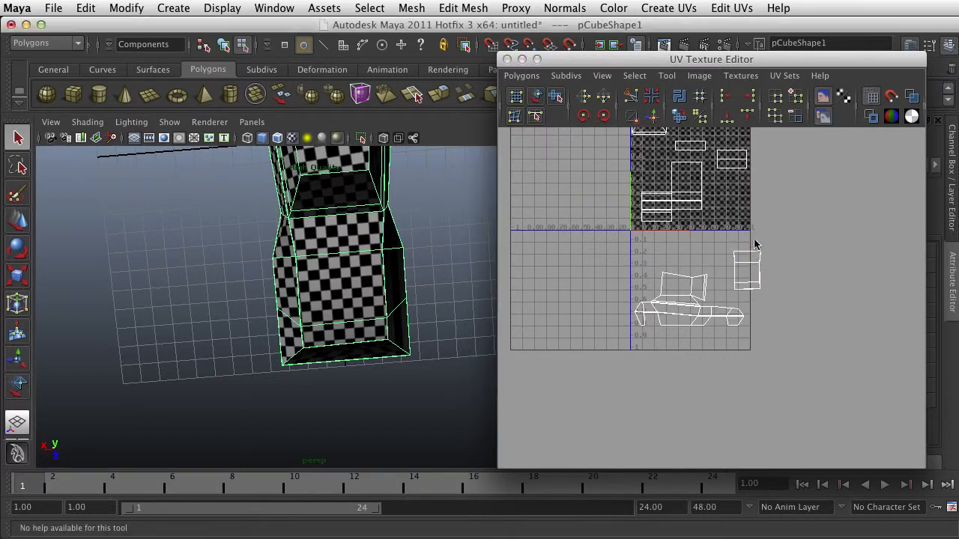
pyautogui.click(747, 253)
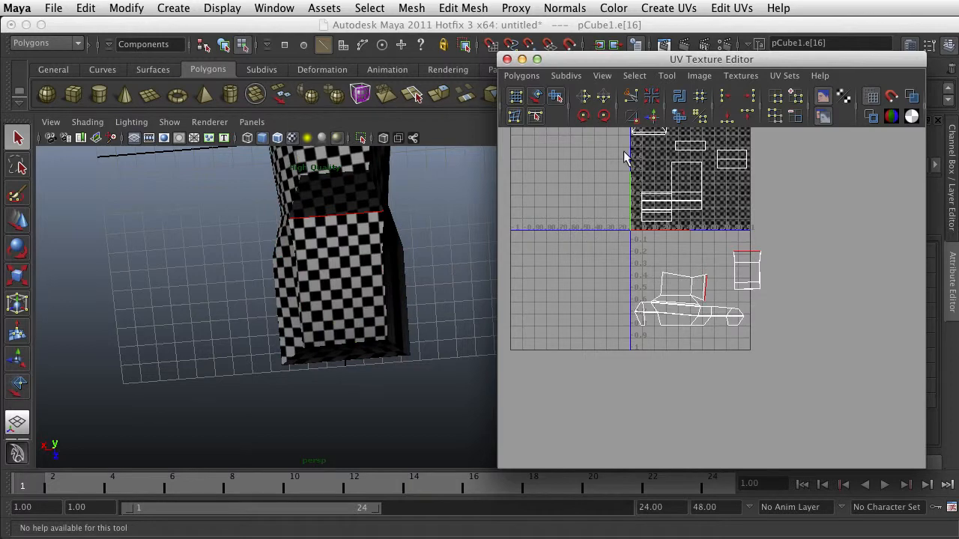
pyautogui.click(652, 116)
# Select the hood shell's lower side edge nearest the windshield and locate the matching edge on the car body
pyautogui.scroll(10, 730, 269)
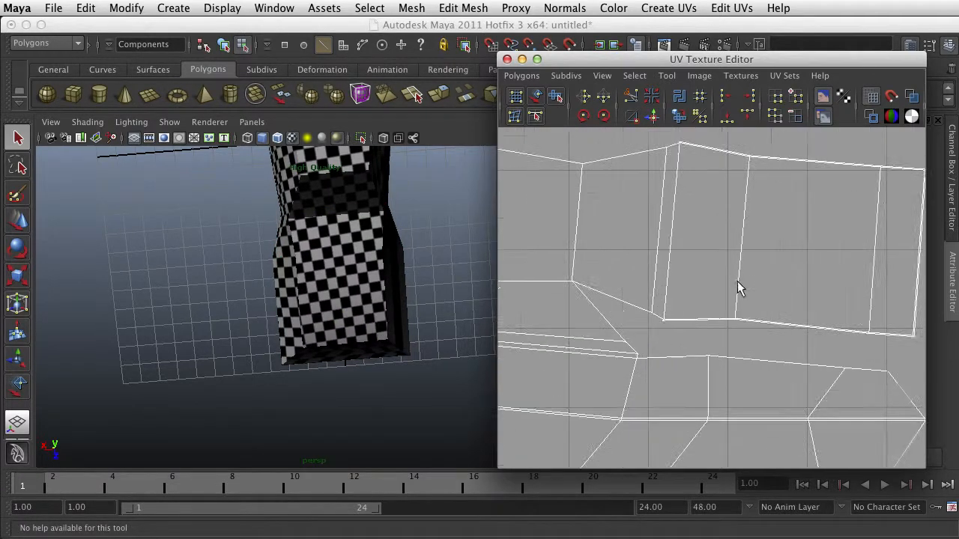
pyautogui.keyDown('alt'); pyautogui.moveTo(763, 346); pyautogui.dragTo(722, 296, button='middle'); pyautogui.keyUp('alt')
pyautogui.scroll(2, 722, 297)
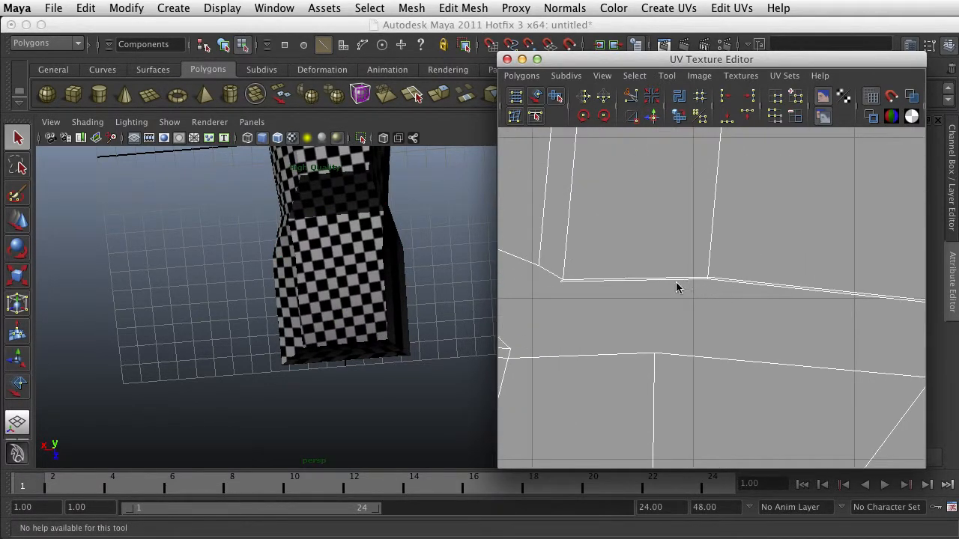
pyautogui.moveTo(677, 282); pyautogui.dragTo(678, 250, button='right')
pyautogui.click(673, 280)
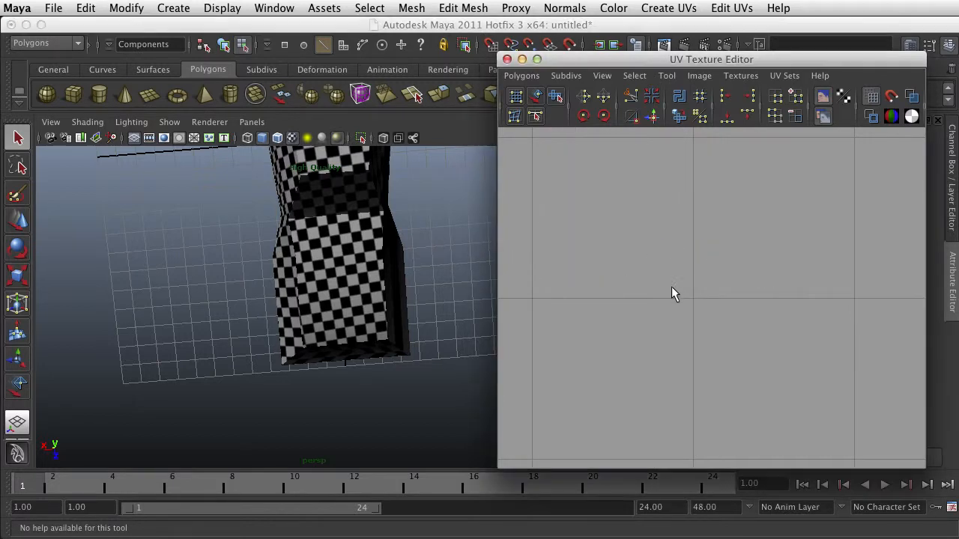
pyautogui.click(355, 257)
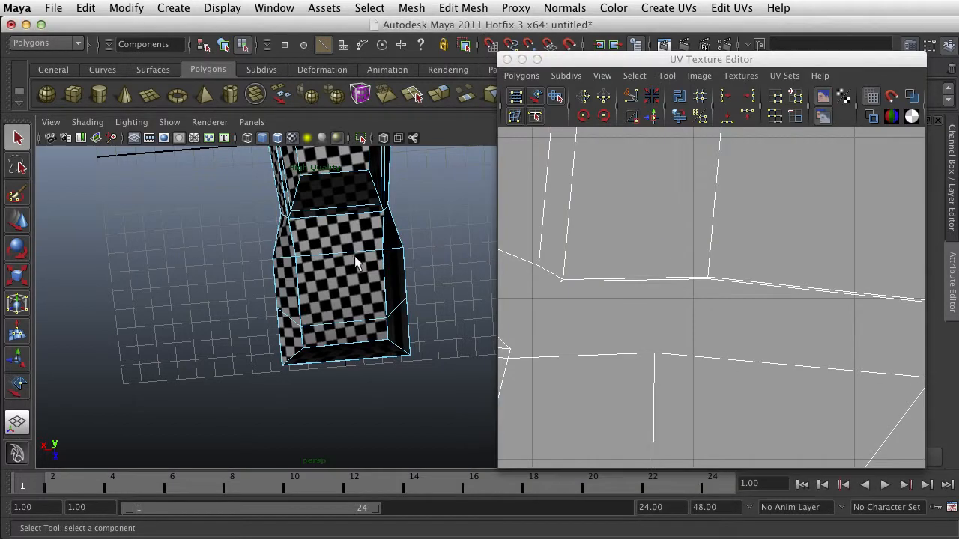
pyautogui.click(637, 281)
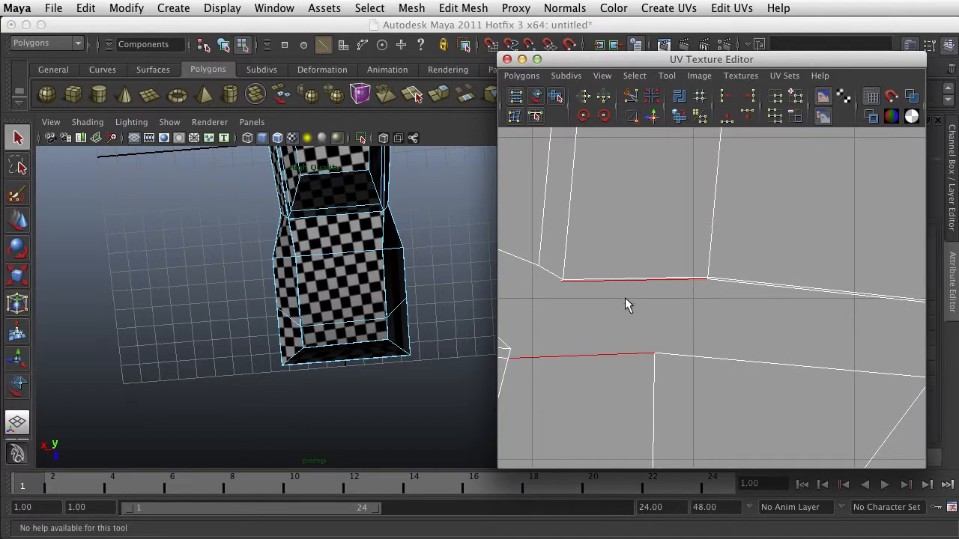
pyautogui.scroll(-6, 641, 331)
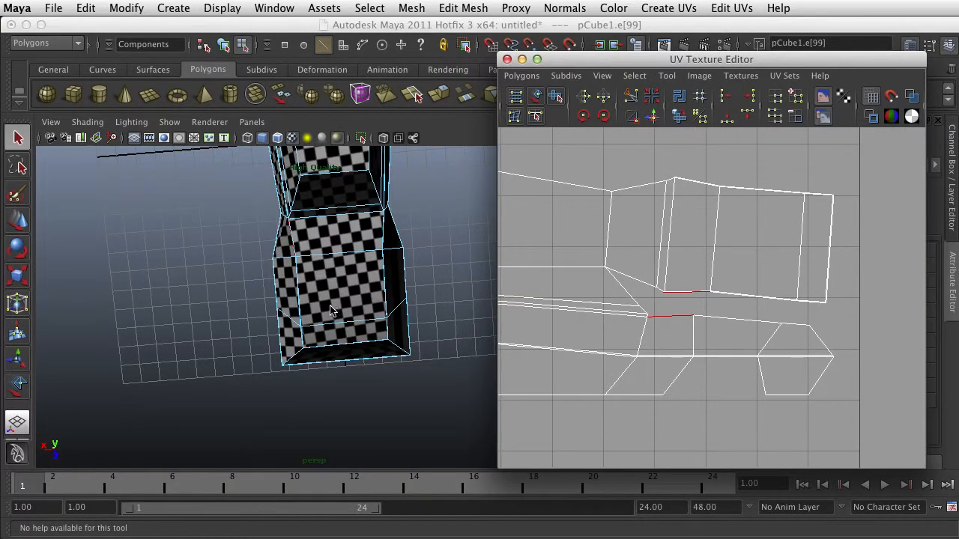
pyautogui.keyDown('alt'); pyautogui.moveTo(318, 319); pyautogui.dragTo(231, 276); pyautogui.keyUp('alt')
pyautogui.keyDown('alt'); pyautogui.moveTo(315, 244); pyautogui.dragTo(386, 312, button='middle'); pyautogui.keyUp('alt')
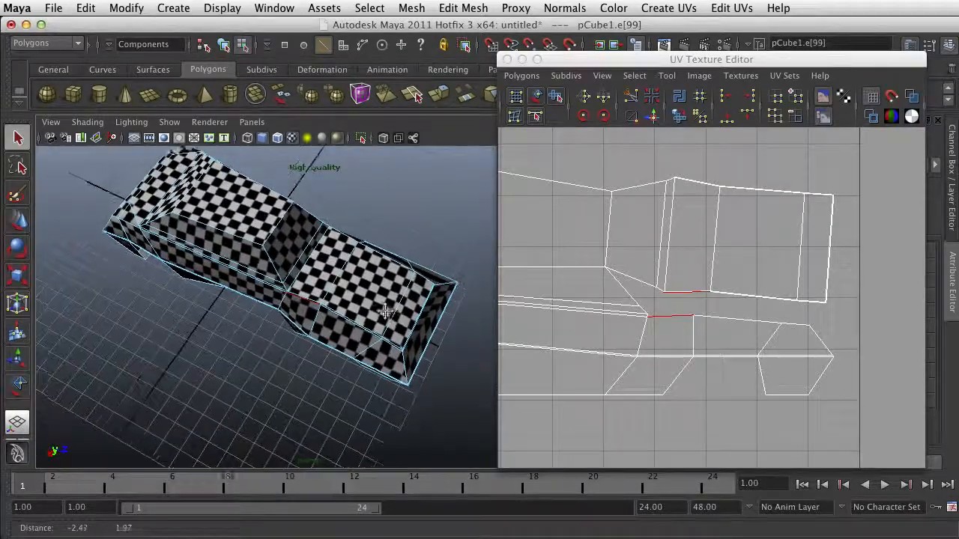
pyautogui.scroll(10, 385, 312)
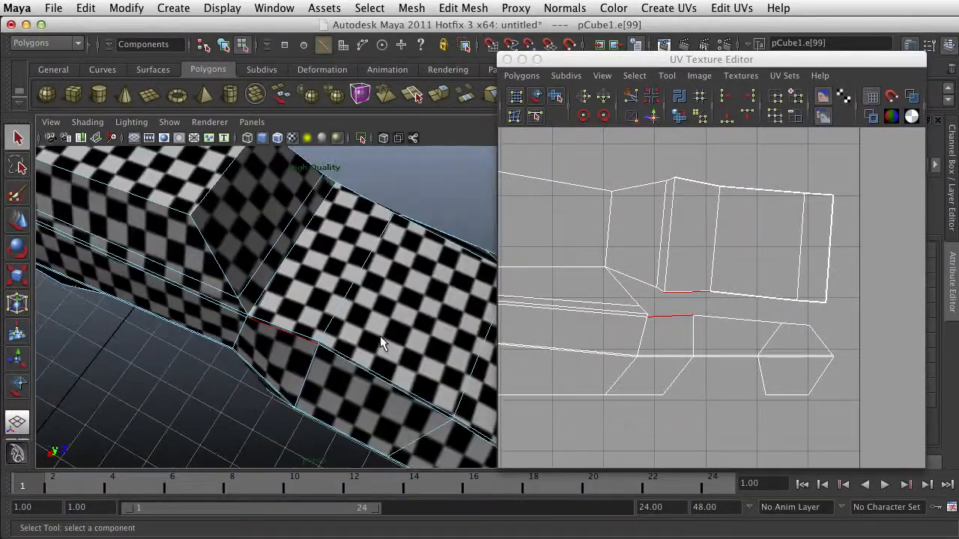
pyautogui.scroll(1, 689, 301)
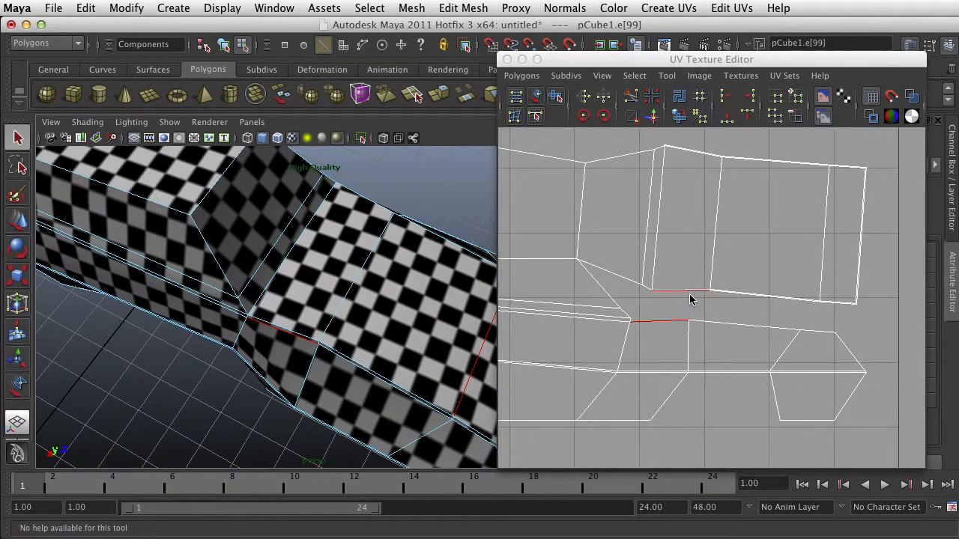